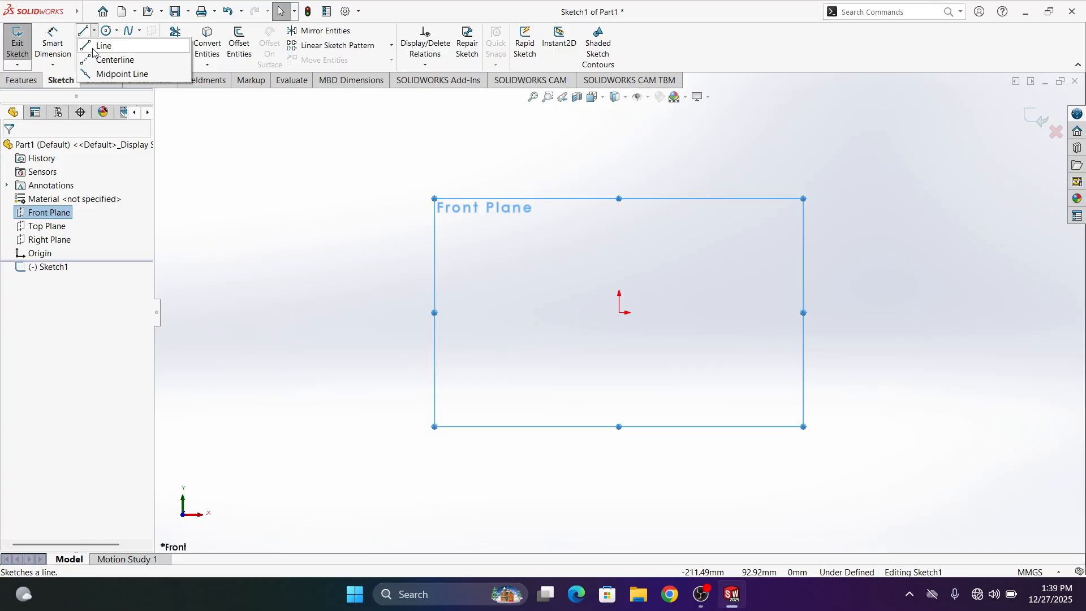
Sketch lines from the origin about 89 mm up, 49 mm left and 50 mm down, and a tangent arc returning toward the origin.
{"action": "left_click", "coordinate": [94, 47]}
{"action": "left_click", "coordinate": [620, 313]}
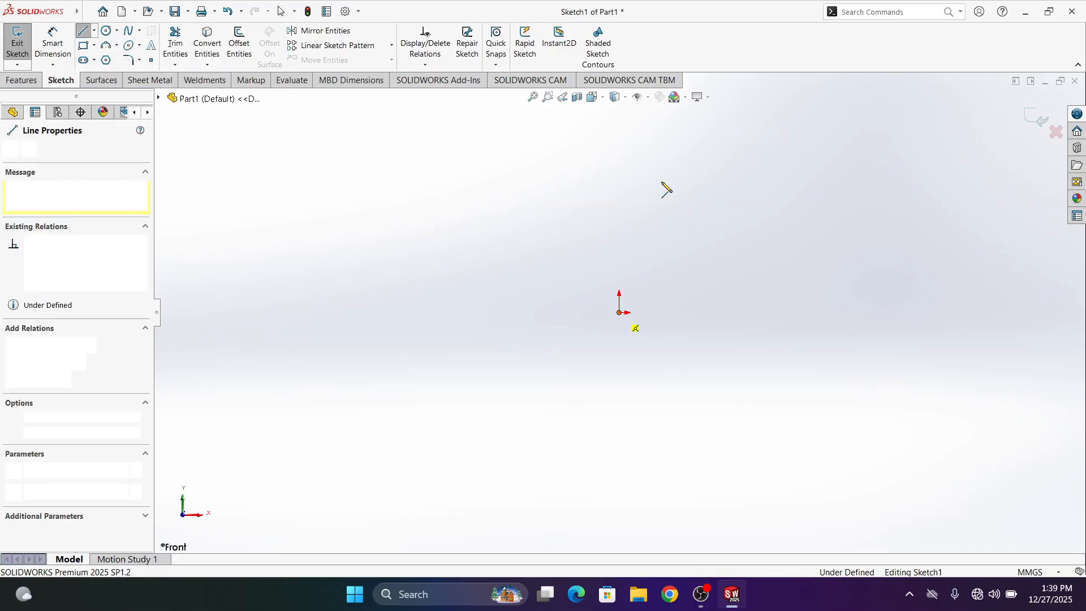
{"action": "left_click", "coordinate": [621, 126]}
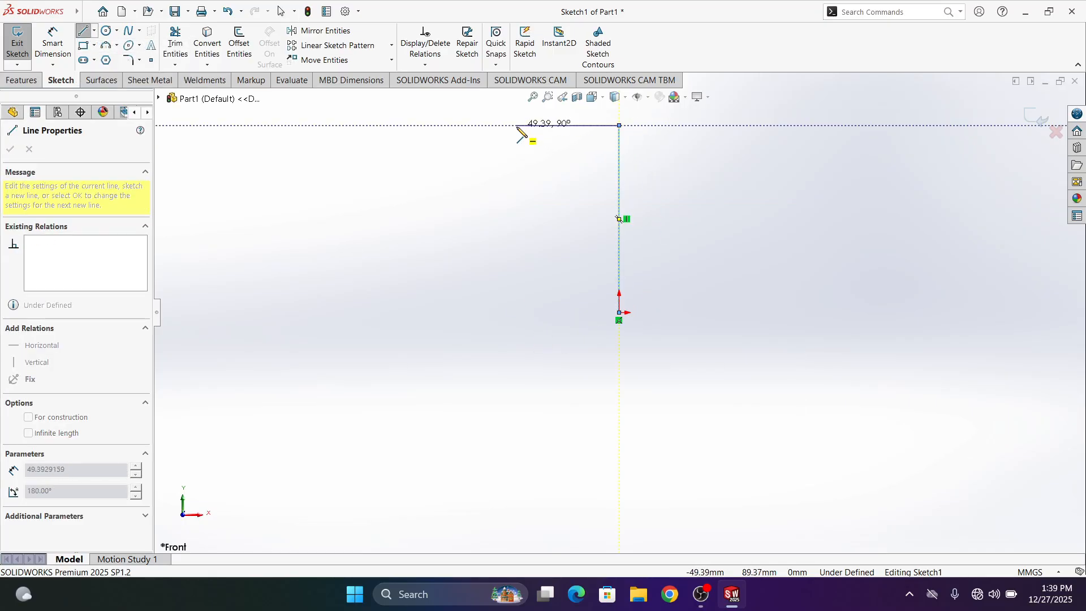
{"action": "left_click", "coordinate": [516, 125]}
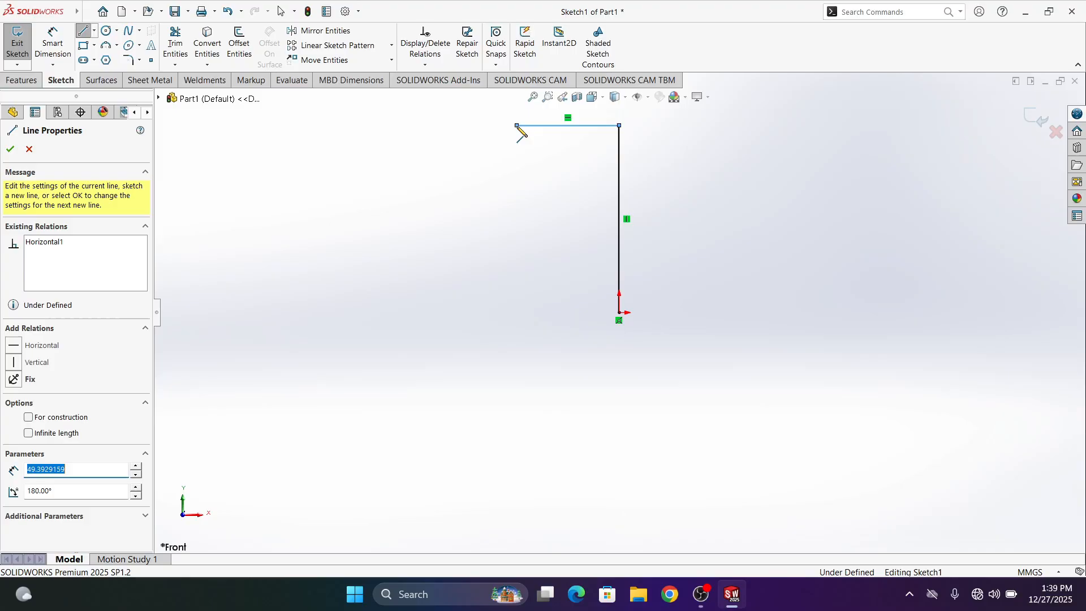
{"action": "left_click", "coordinate": [516, 230]}
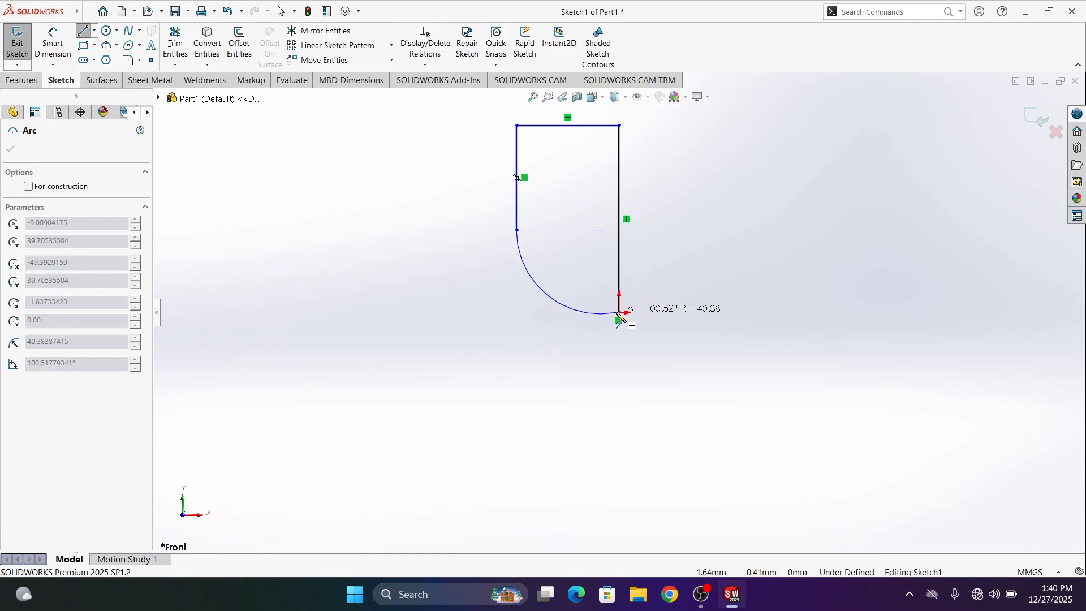
{"action": "left_click", "coordinate": [619, 314]}
{"action": "key", "text": "Escape"}
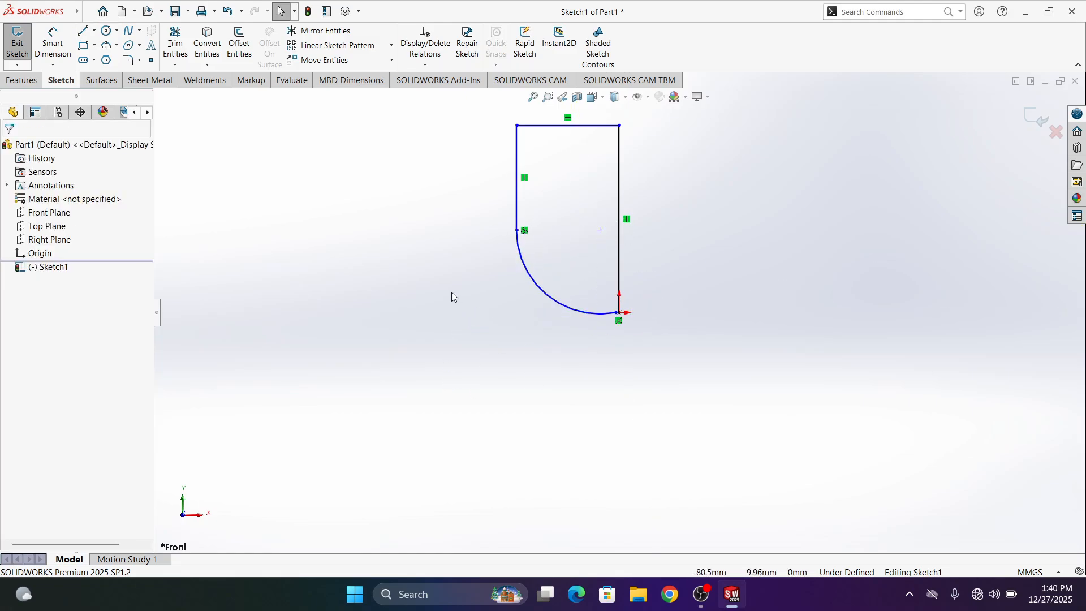
Dimension the profile's upper horizontal line to 15 mm.
{"action": "scroll", "coordinate": [459, 296], "scroll_direction": "up", "scroll_amount": 4}
{"action": "scroll", "coordinate": [628, 210], "scroll_direction": "down", "scroll_amount": 4}
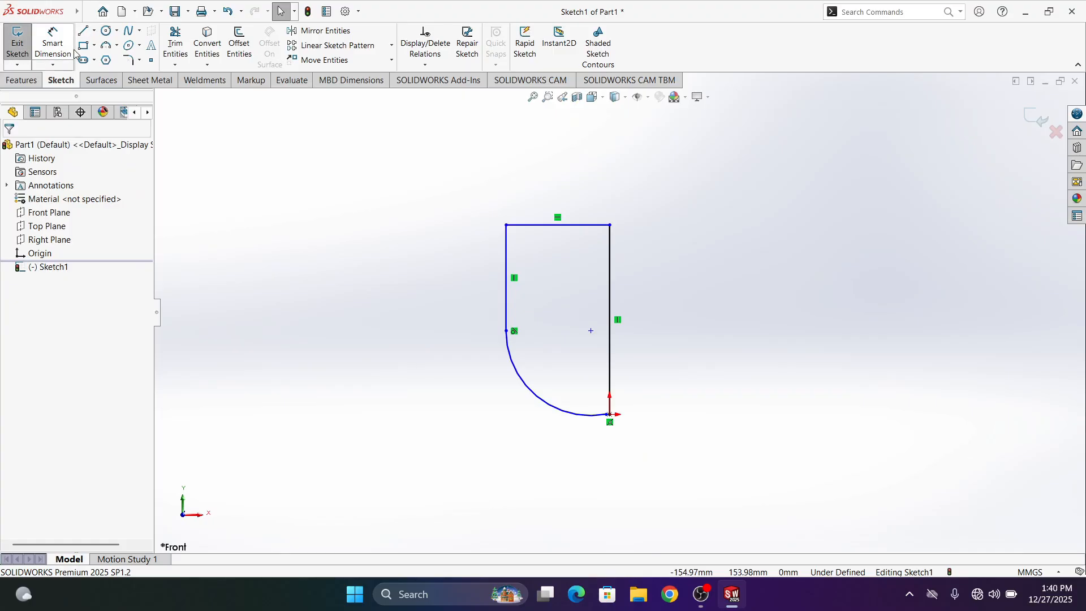
{"action": "left_click", "coordinate": [53, 42]}
{"action": "left_click", "coordinate": [547, 225]}
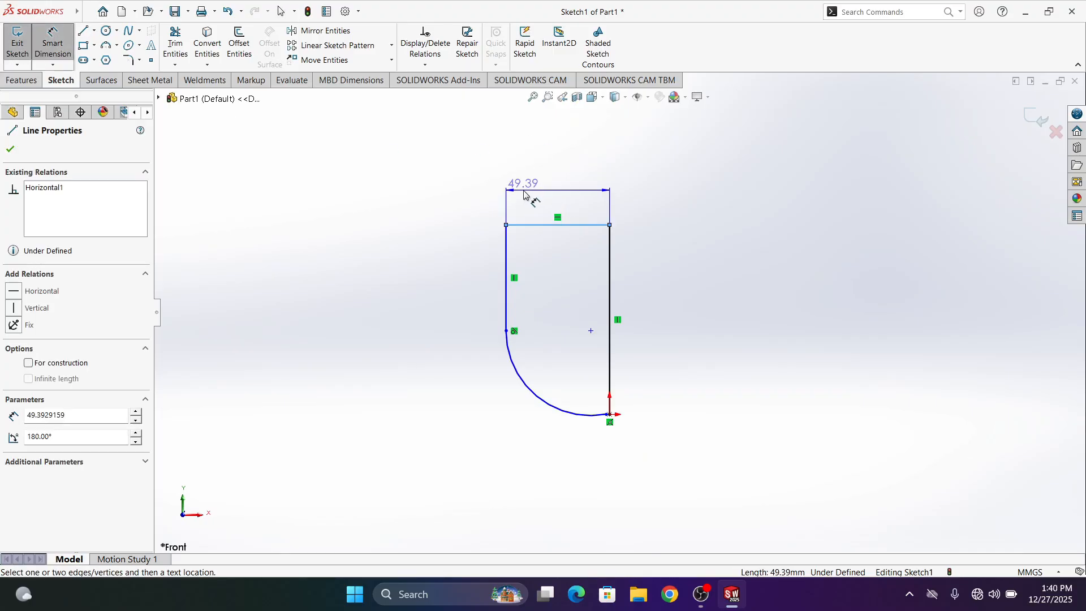
{"action": "left_click", "coordinate": [524, 195]}
{"action": "type", "text": "15"}
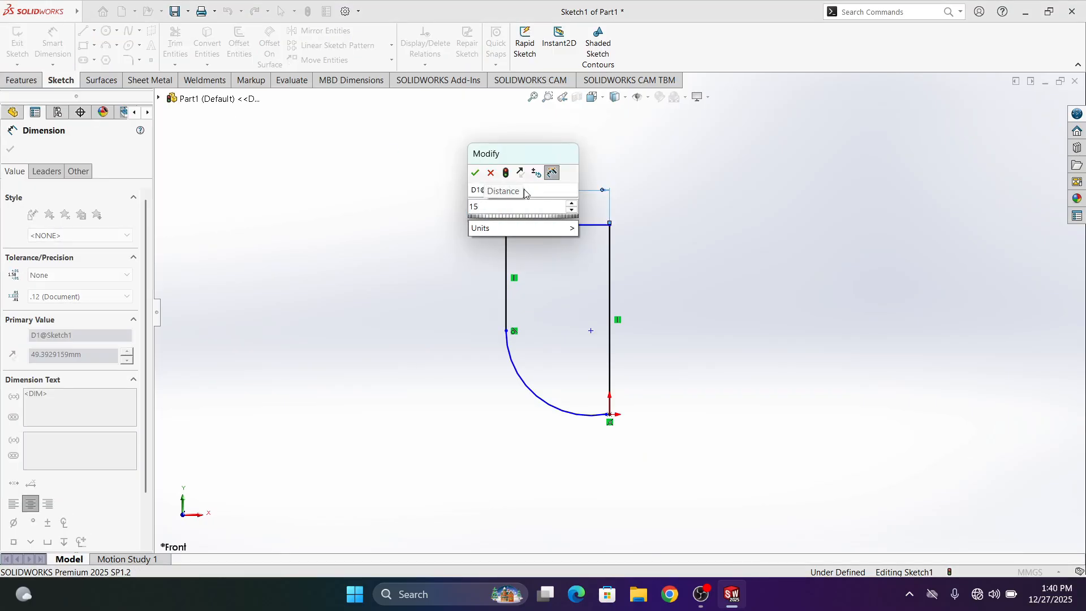
{"action": "key", "text": "Return"}
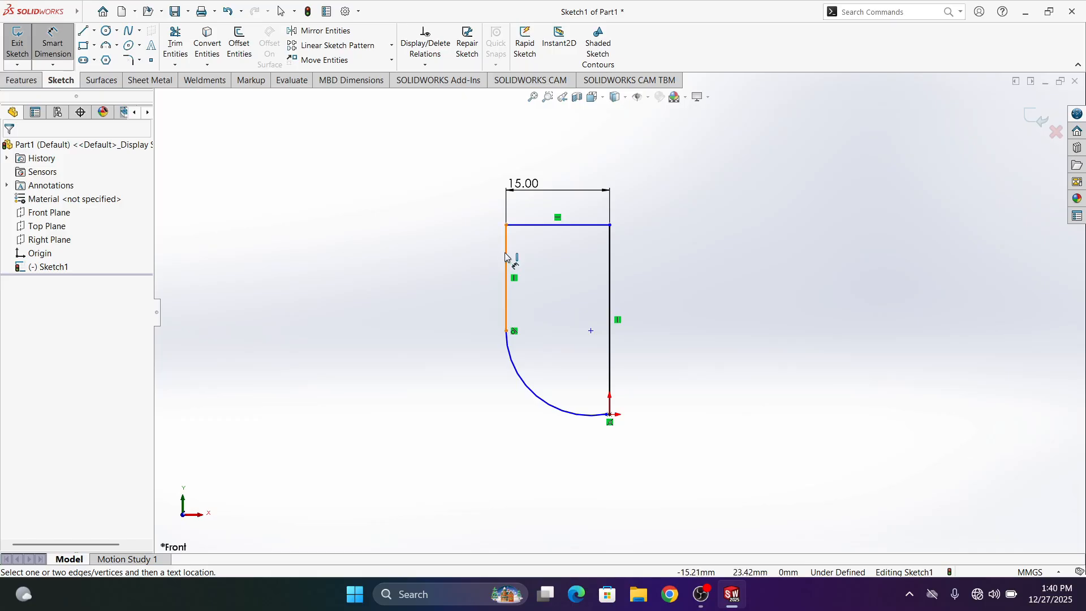
Dimension the profile's left vertical line to 10 mm.
{"action": "left_click", "coordinate": [505, 257]}
{"action": "left_click", "coordinate": [446, 278]}
{"action": "type", "text": "10"}
{"action": "key", "text": "Return"}
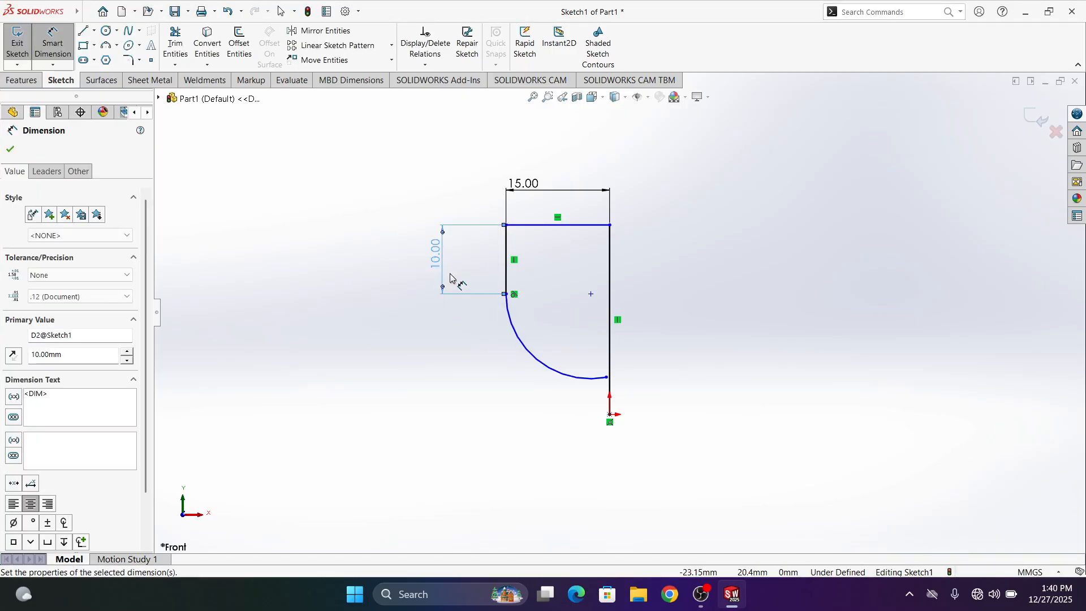
{"action": "left_click", "coordinate": [244, 283]}
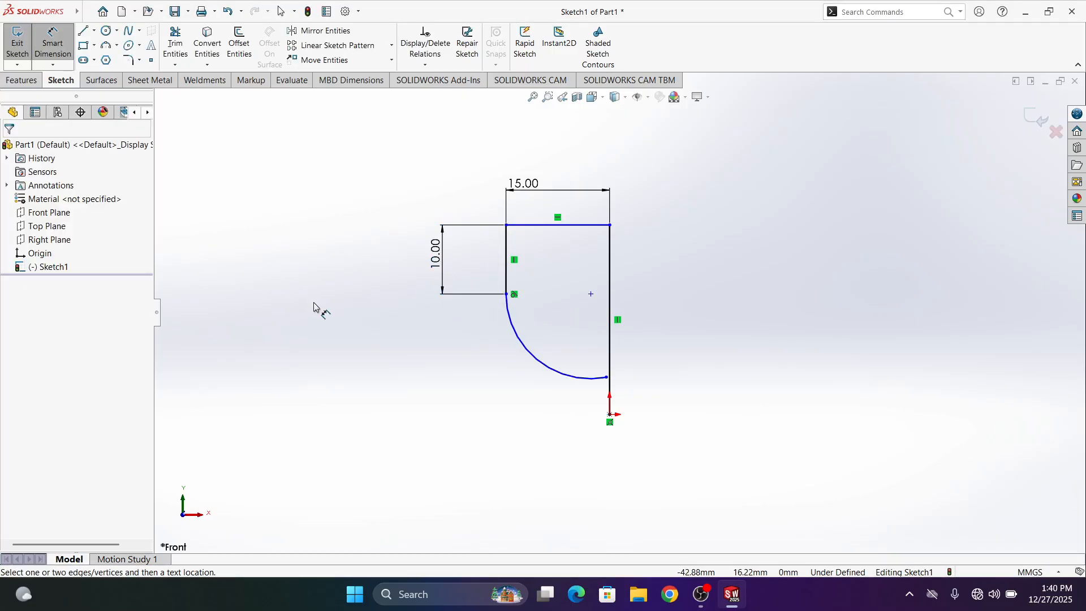
{"action": "key", "text": "Escape"}
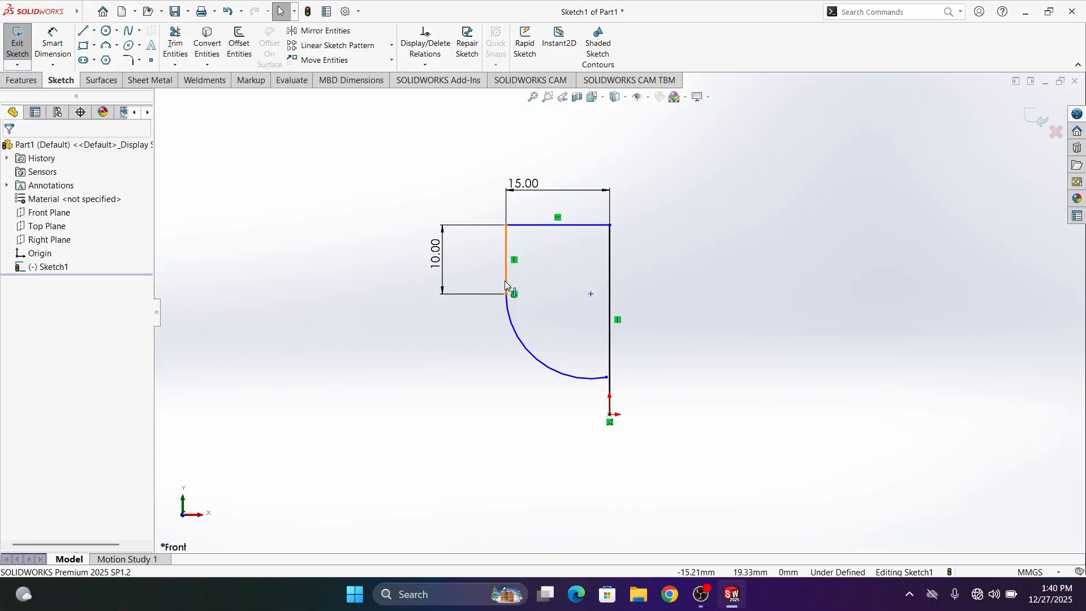
Check the existing sketch relations between the left vertical line and the arc.
{"action": "left_click", "coordinate": [506, 281]}
{"action": "left_click", "coordinate": [517, 332], "text": "ctrl"}
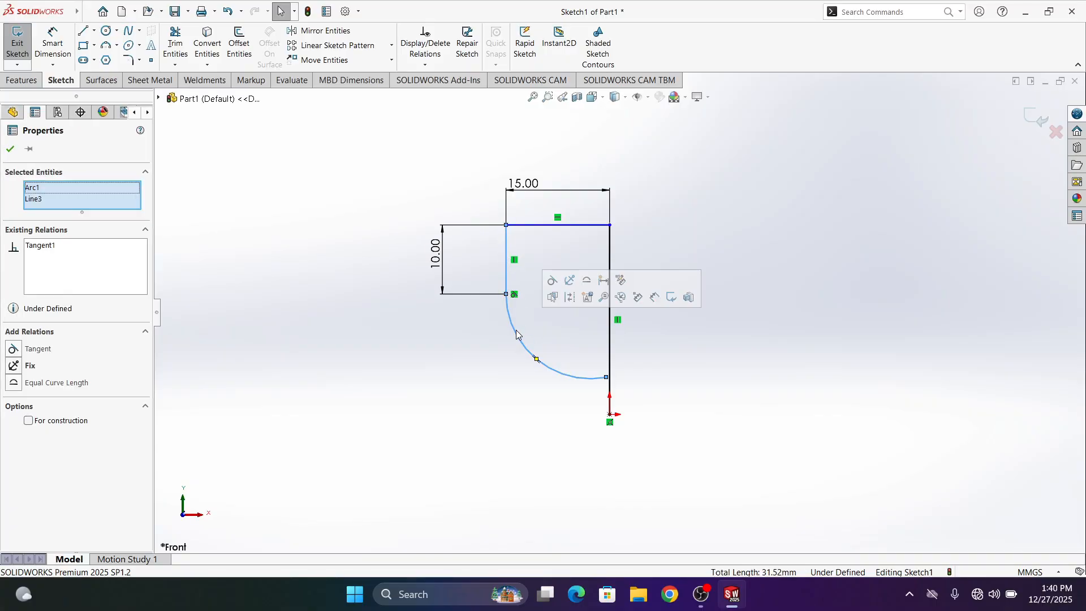
{"action": "left_click", "coordinate": [315, 332]}
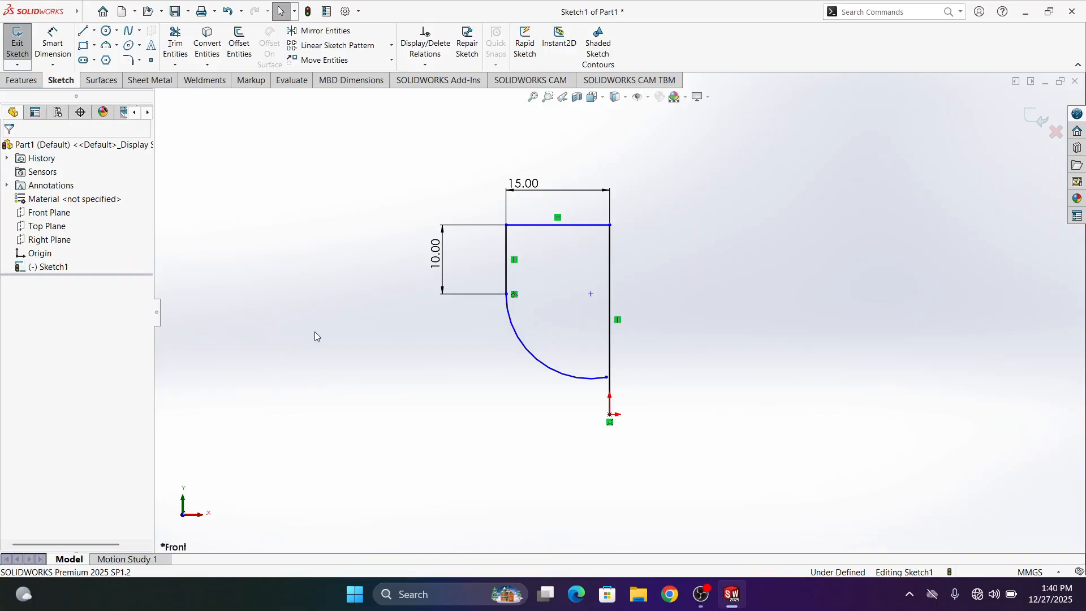
{"action": "left_click", "coordinate": [509, 278]}
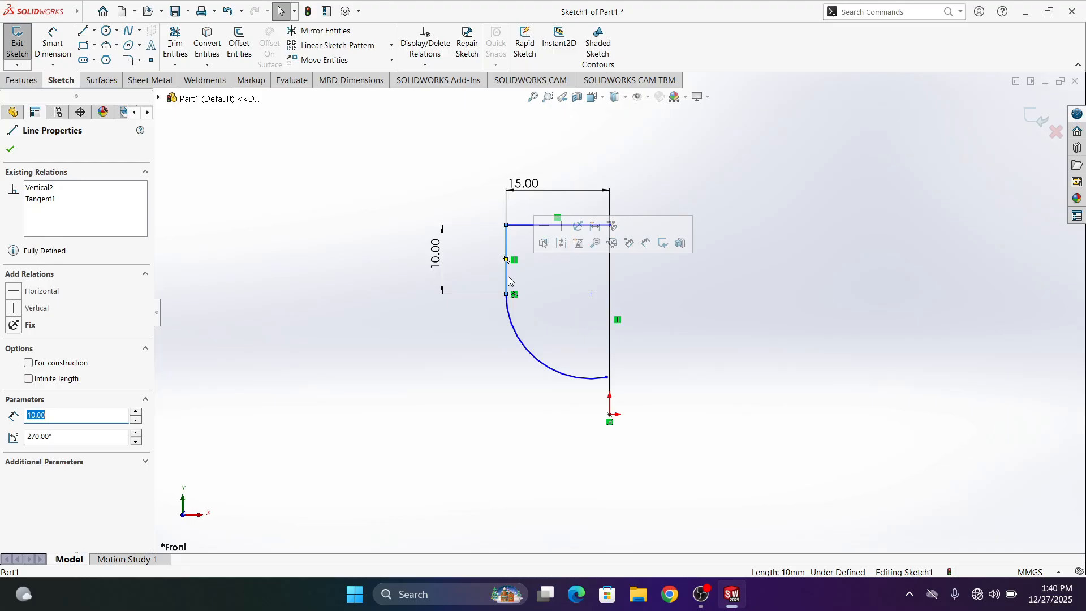
{"action": "left_click", "coordinate": [512, 317], "text": "ctrl"}
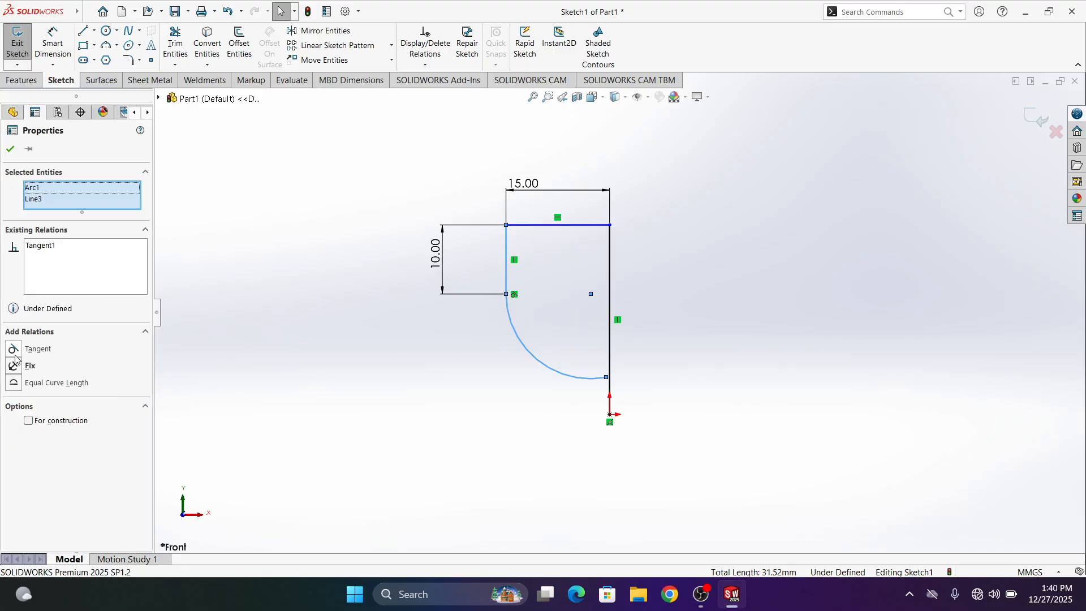
{"action": "left_click", "coordinate": [467, 364]}
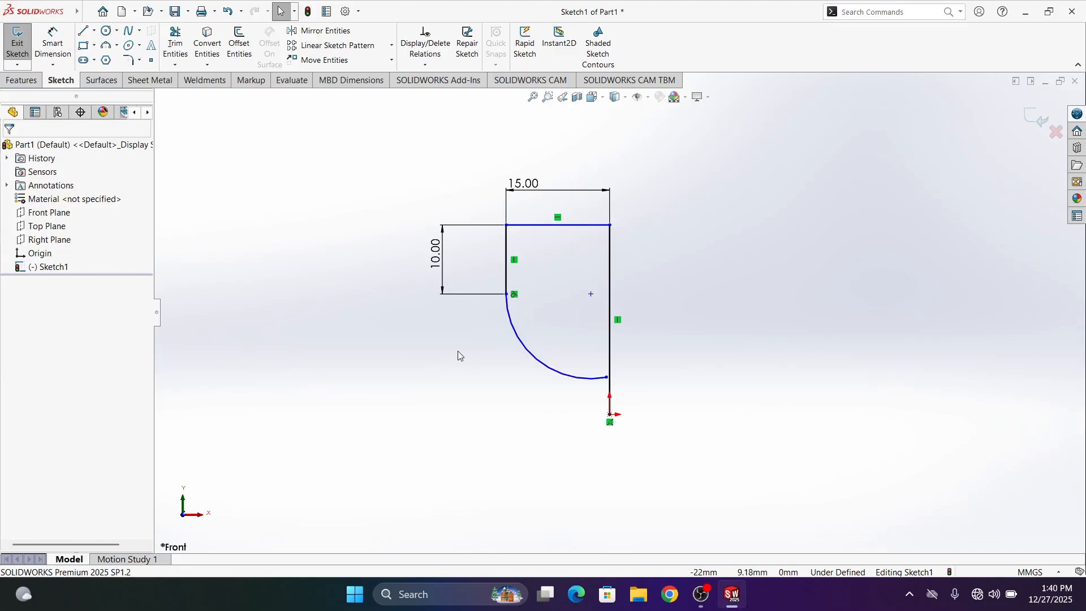
Join the arc's open lower endpoint to the origin with a sketch relation to close the profile.
{"action": "left_click", "coordinate": [607, 378]}
{"action": "left_click", "coordinate": [611, 422], "text": "ctrl"}
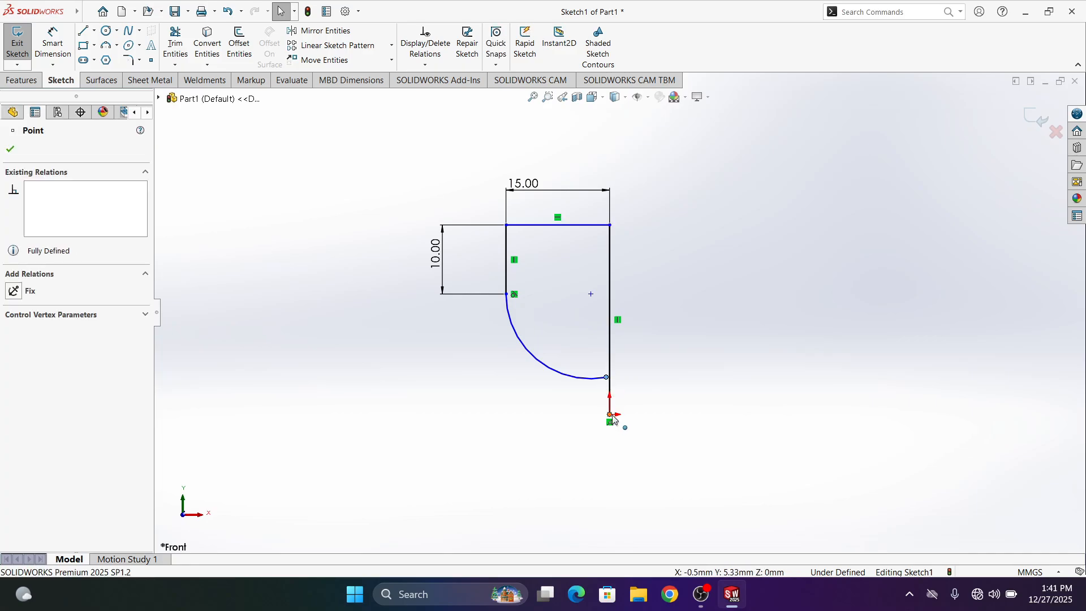
{"action": "left_click", "coordinate": [16, 385]}
{"action": "left_click", "coordinate": [447, 354]}
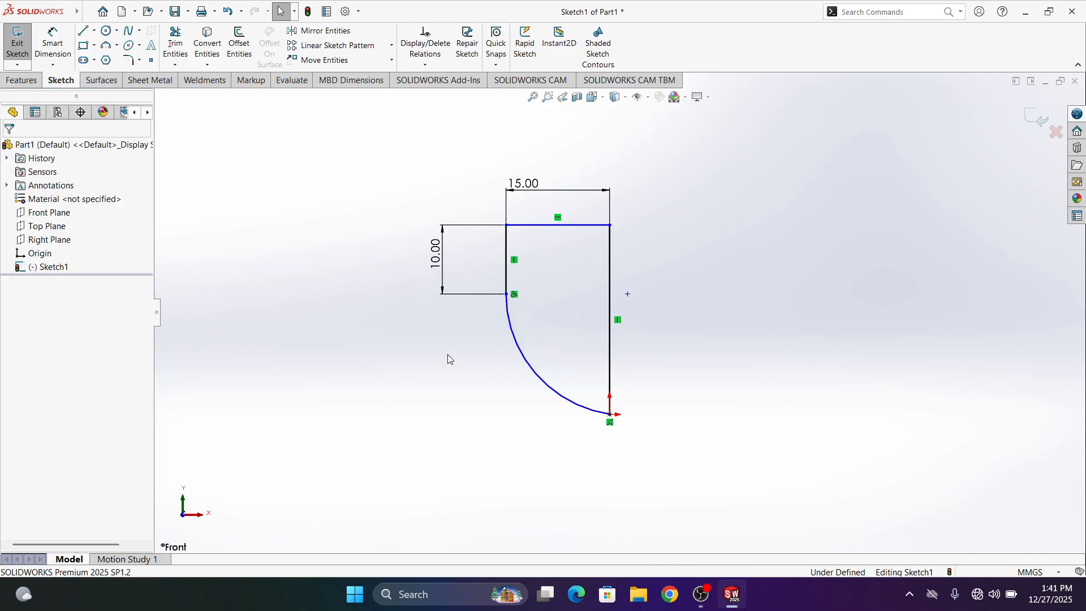
Dimension the profile's right vertical line to 25 mm.
{"action": "left_click", "coordinate": [63, 41]}
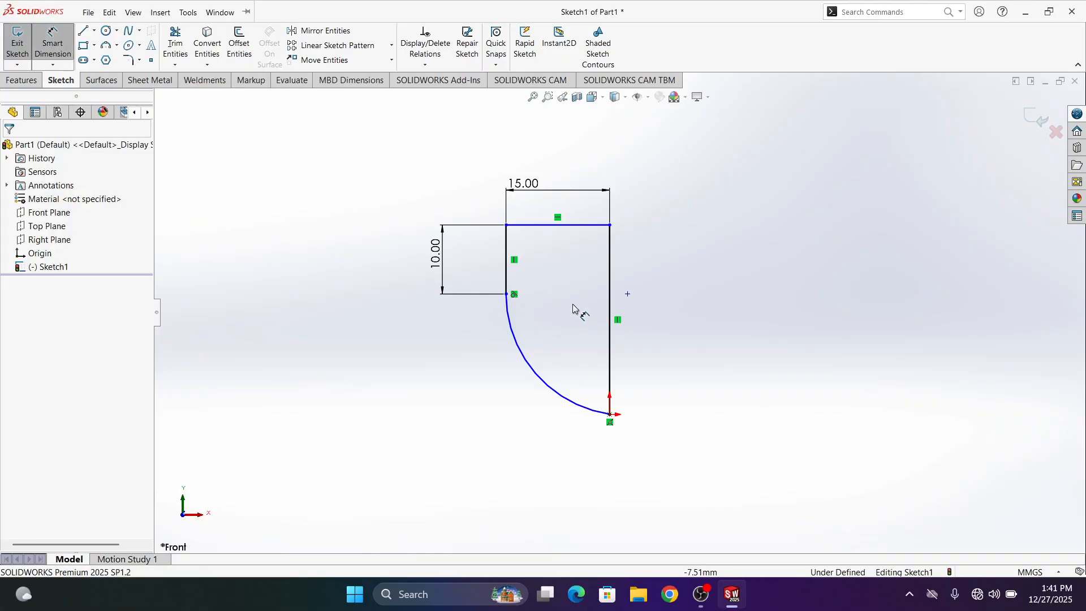
{"action": "left_click", "coordinate": [609, 306]}
{"action": "left_click", "coordinate": [698, 319]}
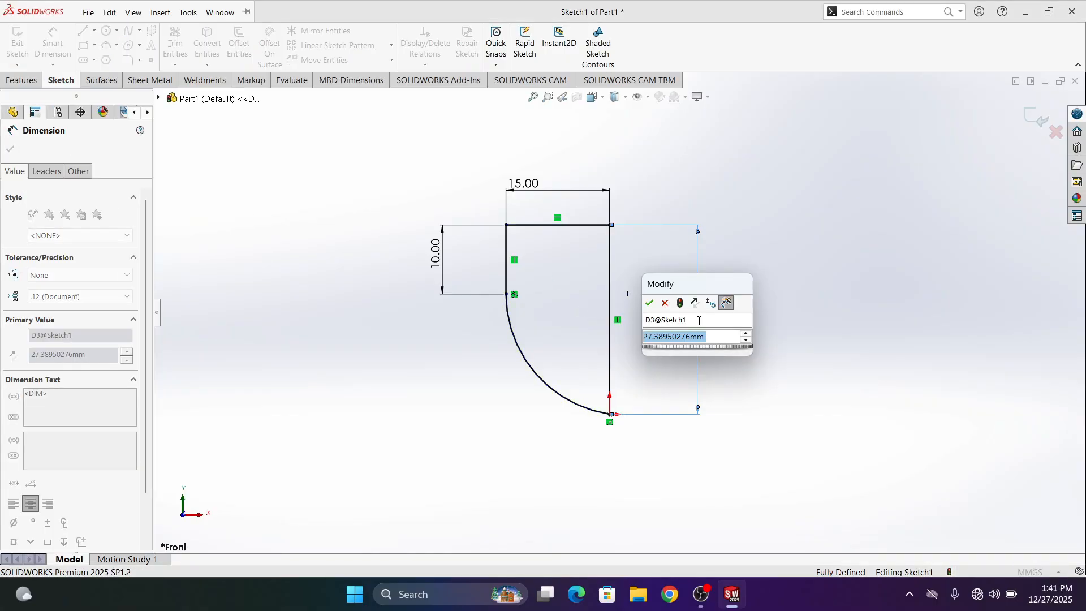
{"action": "type", "text": "25"}
{"action": "key", "text": "Return"}
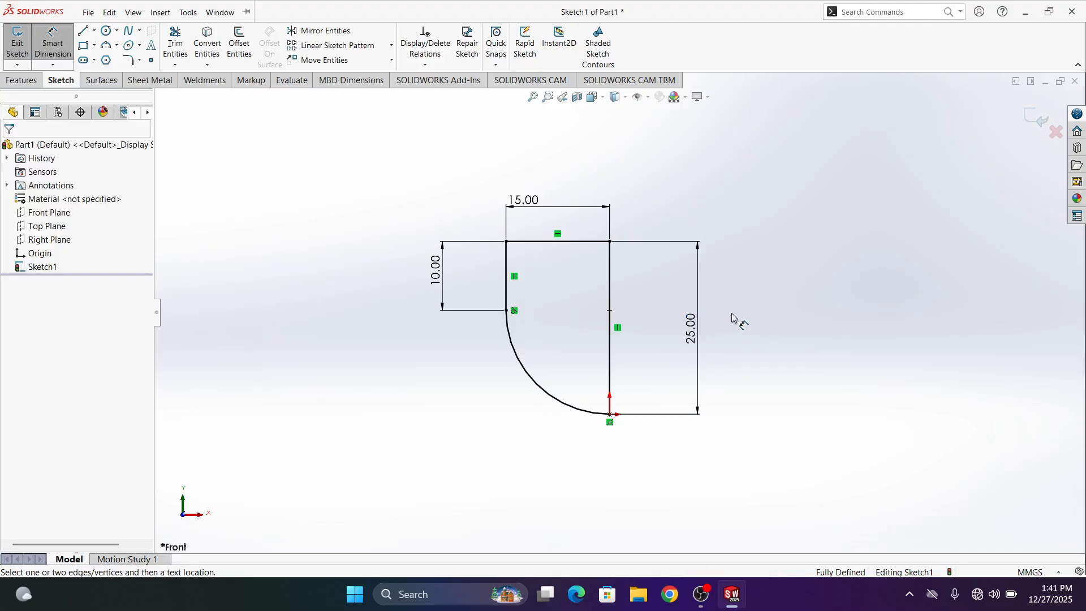
{"action": "key", "text": "Escape"}
Finish the sketch and revolve the profile 360 degrees about its right vertical line into a solid.
{"action": "scroll", "coordinate": [661, 337], "scroll_direction": "up", "scroll_amount": 3}
{"action": "scroll", "coordinate": [603, 327], "scroll_direction": "down", "scroll_amount": 3}
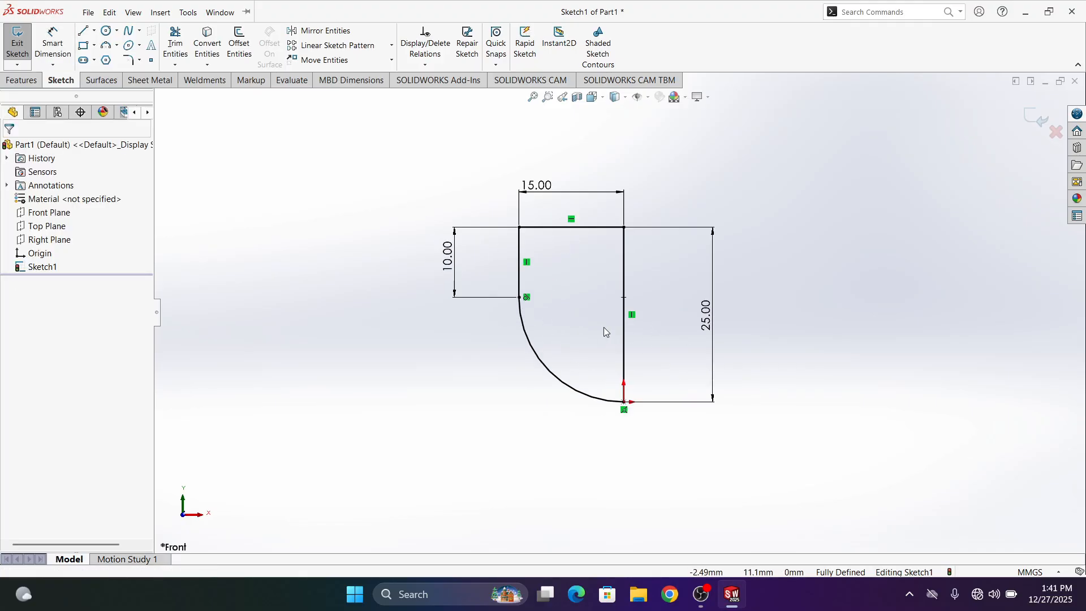
{"action": "left_click", "coordinate": [17, 42]}
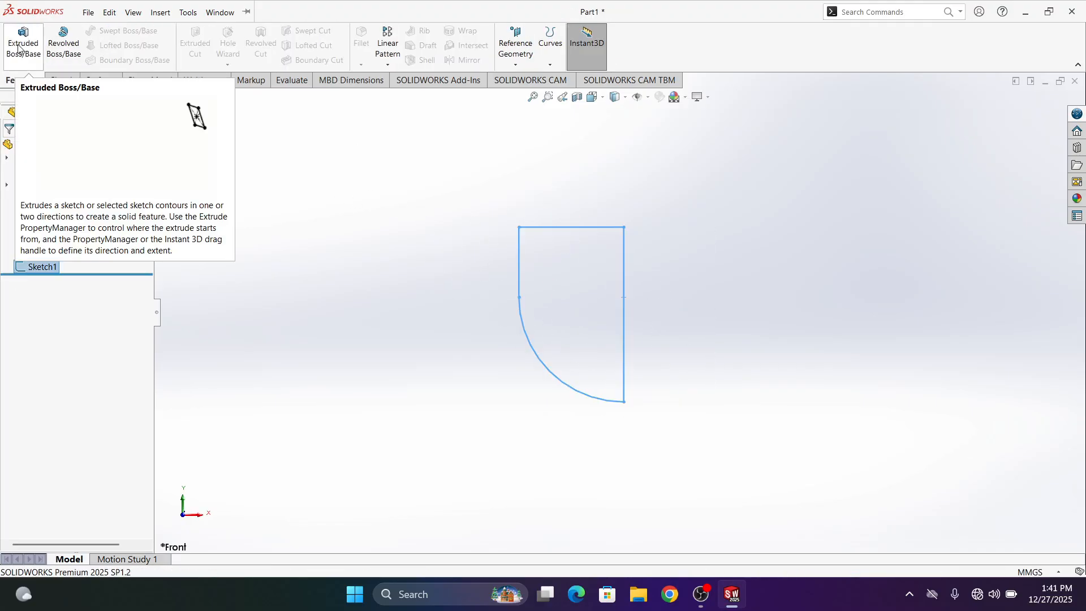
{"action": "left_click", "coordinate": [63, 42]}
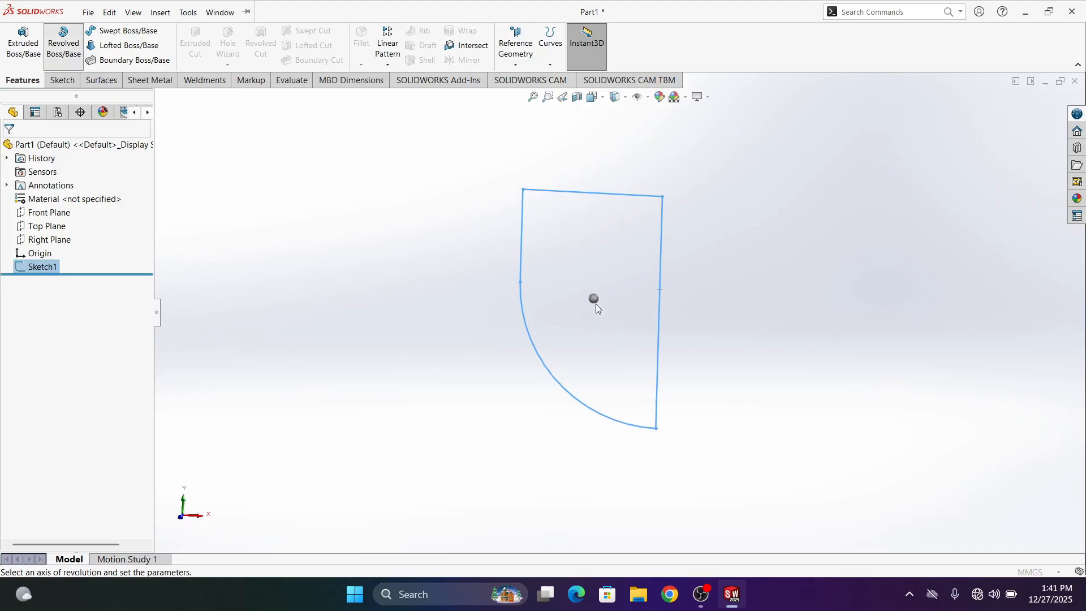
{"action": "left_click", "coordinate": [729, 319]}
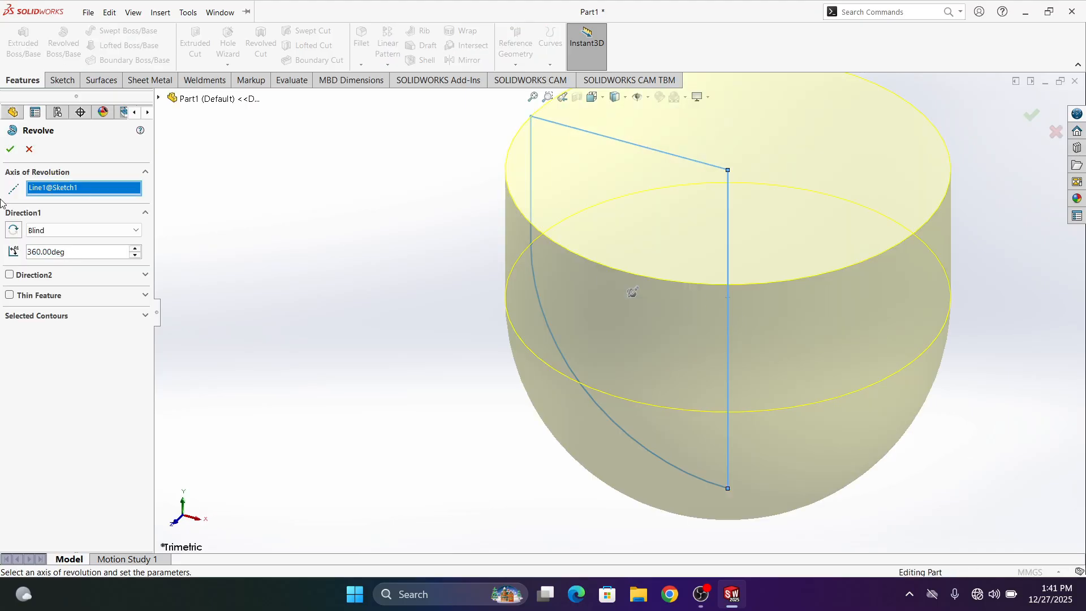
{"action": "left_click", "coordinate": [11, 149]}
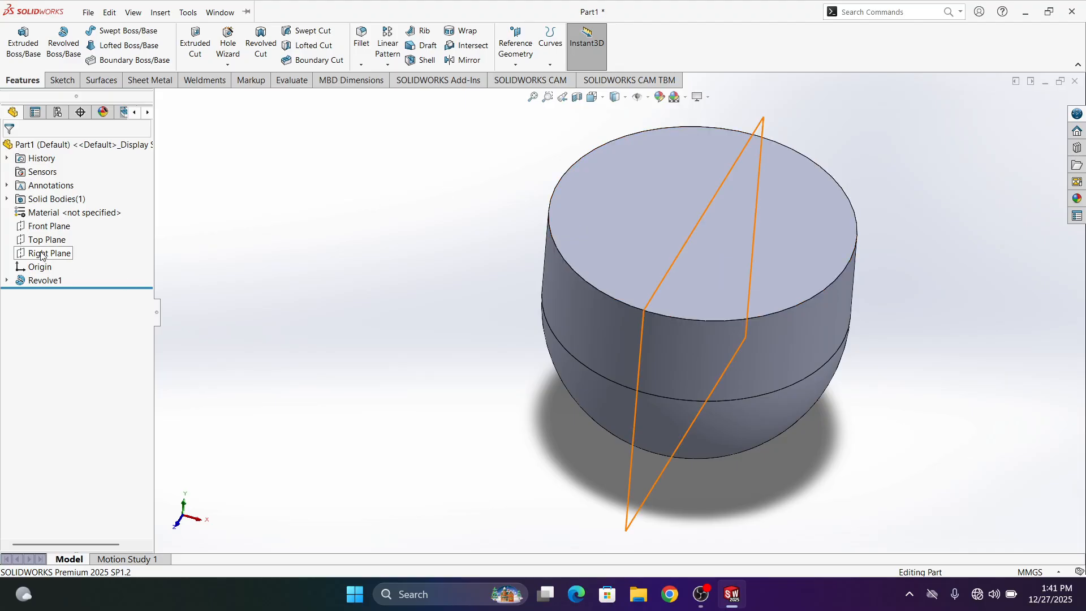
Start a sketch on the Front Plane and draw a slanted line from the body's horizontal seam, right of centre, up past the body's upper right side.
{"action": "left_click", "coordinate": [44, 228]}
{"action": "left_click", "coordinate": [55, 214]}
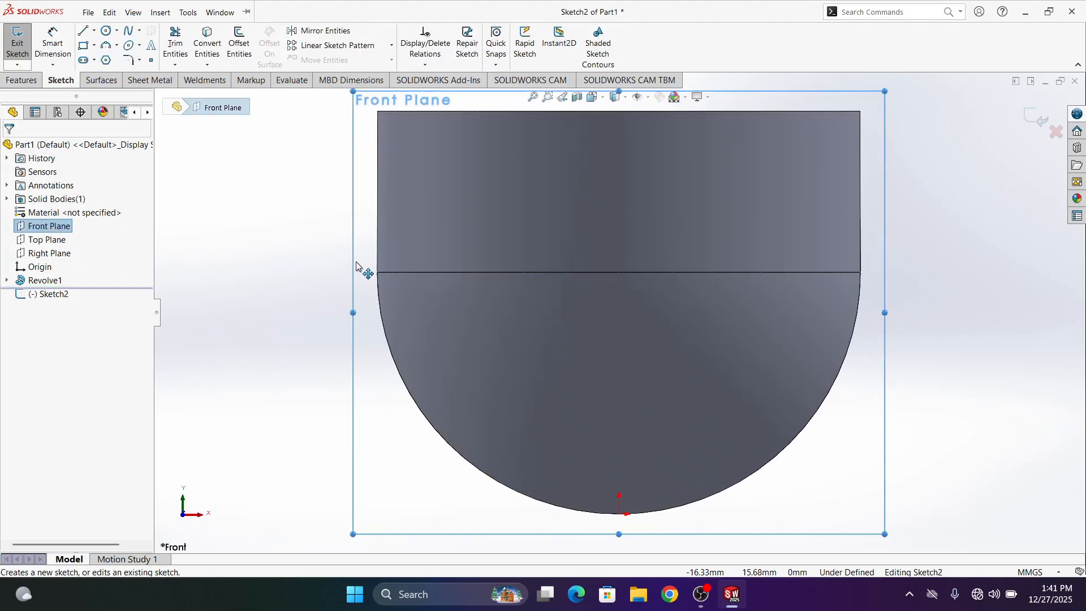
{"action": "scroll", "coordinate": [603, 281], "scroll_direction": "up", "scroll_amount": 5}
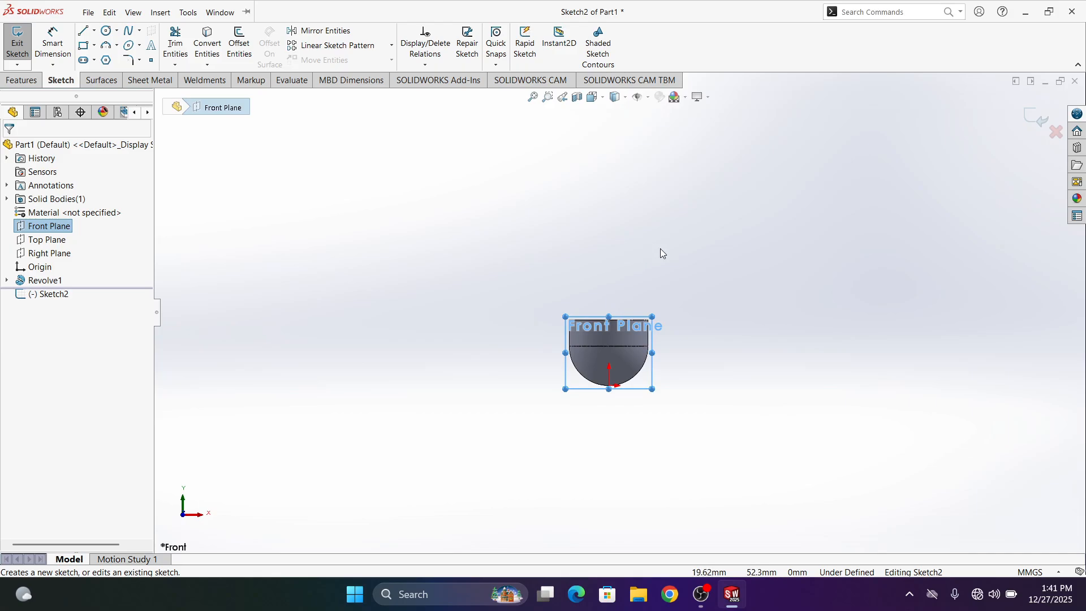
{"action": "left_click", "coordinate": [94, 32]}
{"action": "left_click", "coordinate": [96, 42]}
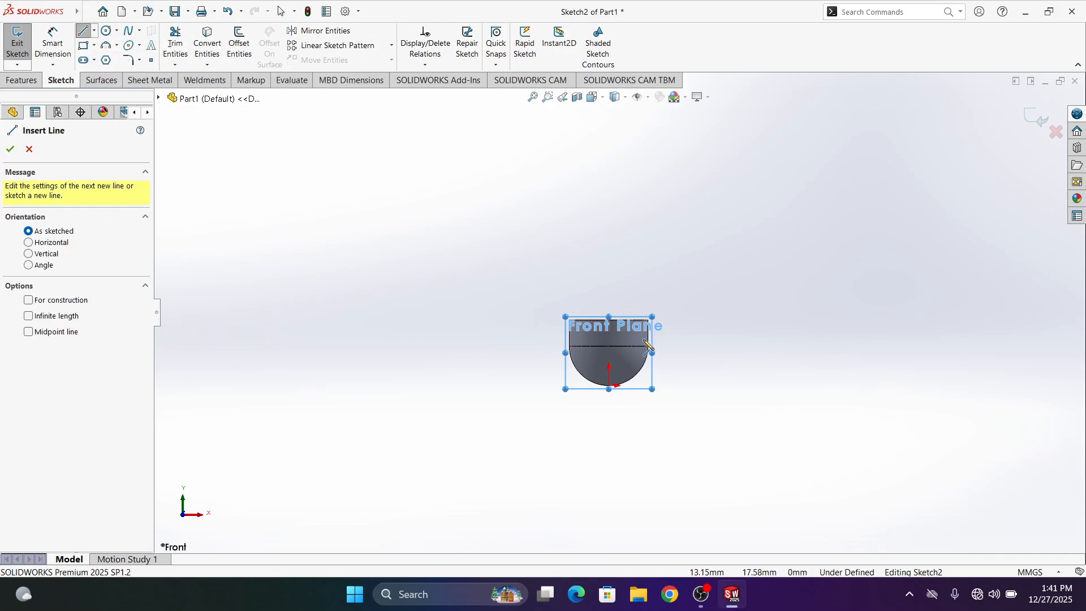
{"action": "scroll", "coordinate": [648, 343], "scroll_direction": "down", "scroll_amount": 5}
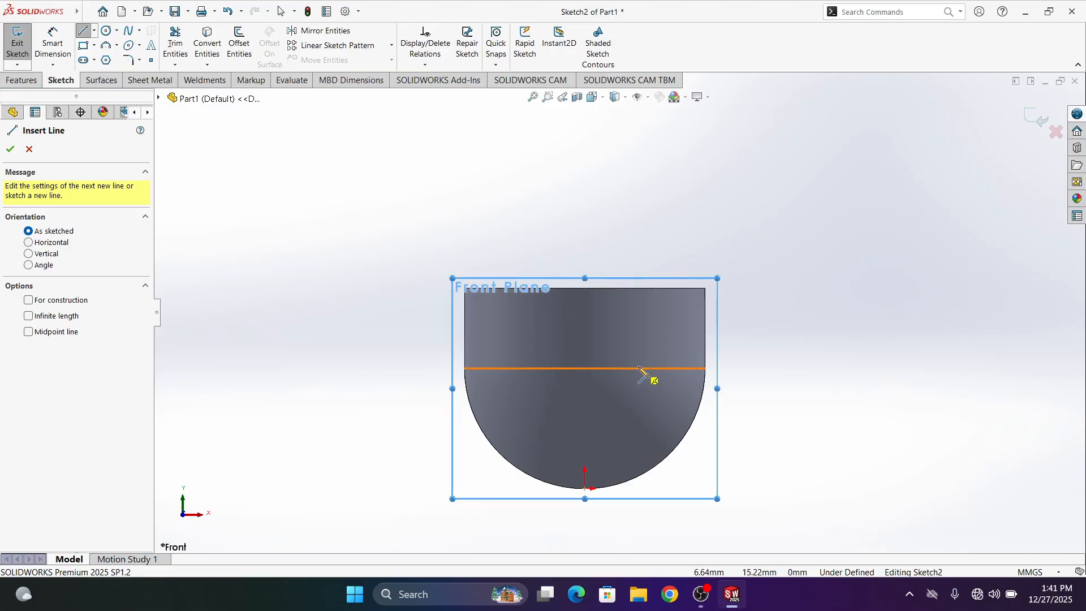
{"action": "left_click", "coordinate": [640, 368]}
{"action": "scroll", "coordinate": [650, 340], "scroll_direction": "up", "scroll_amount": 3}
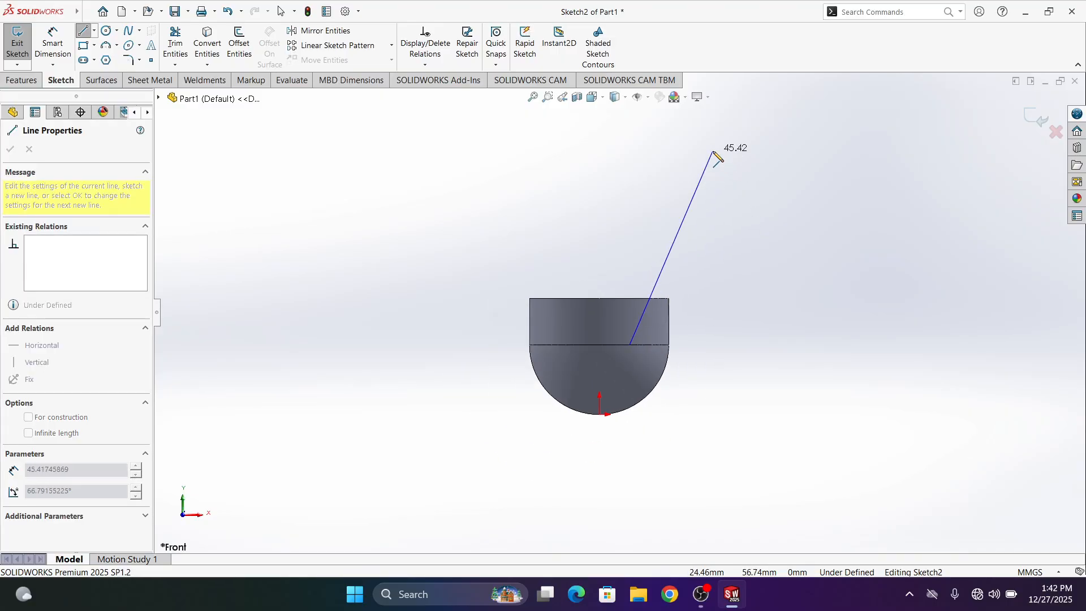
{"action": "left_click", "coordinate": [698, 185]}
{"action": "key", "text": "Escape"}
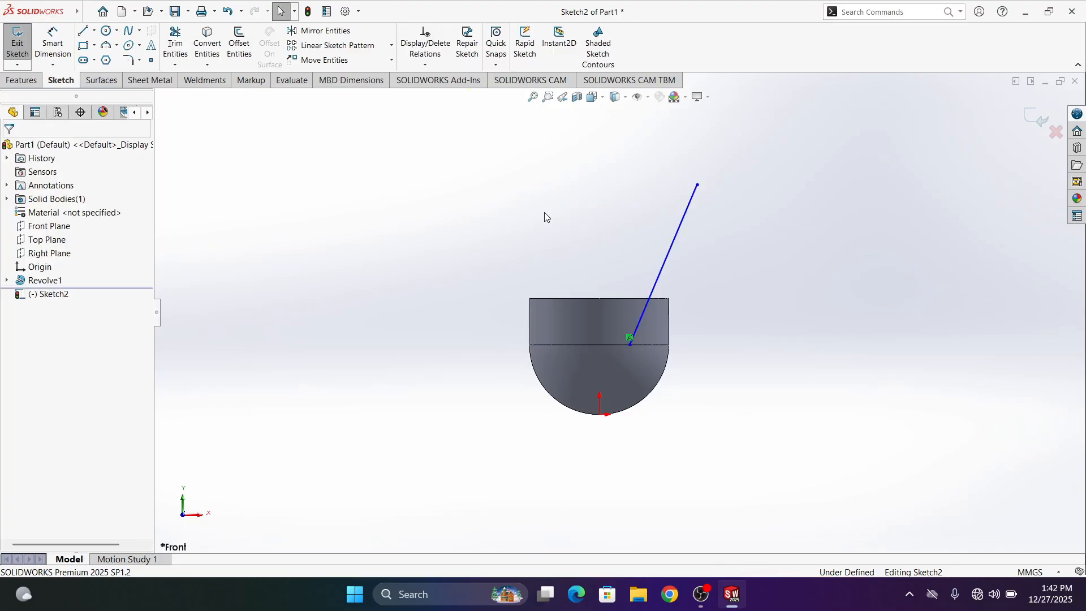
{"action": "scroll", "coordinate": [549, 222], "scroll_direction": "down", "scroll_amount": 3}
{"action": "scroll", "coordinate": [548, 216], "scroll_direction": "up", "scroll_amount": 3}
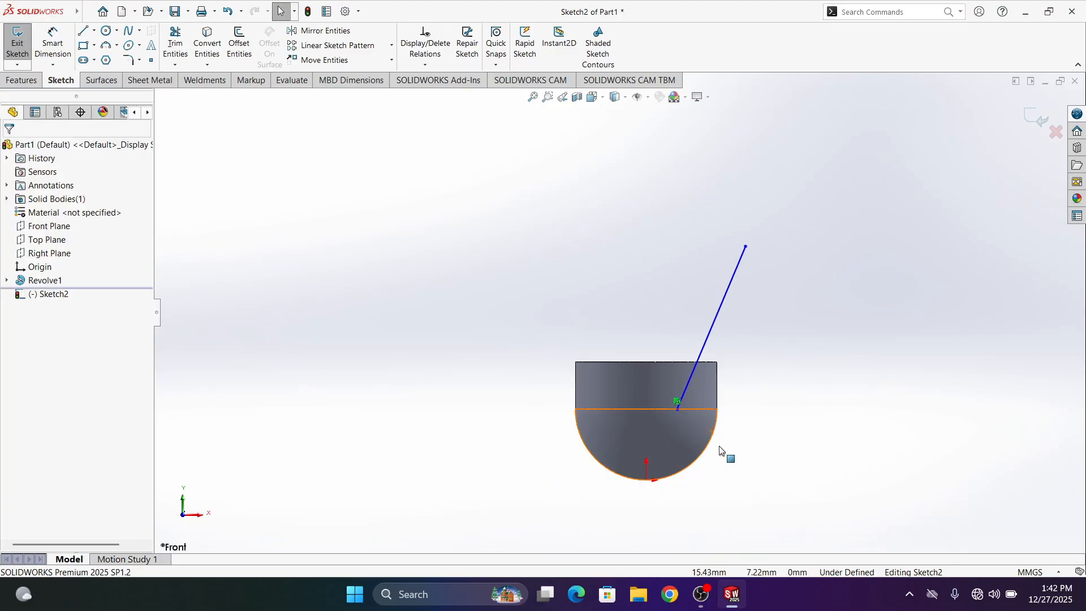
{"action": "scroll", "coordinate": [687, 409], "scroll_direction": "down", "scroll_amount": 1}
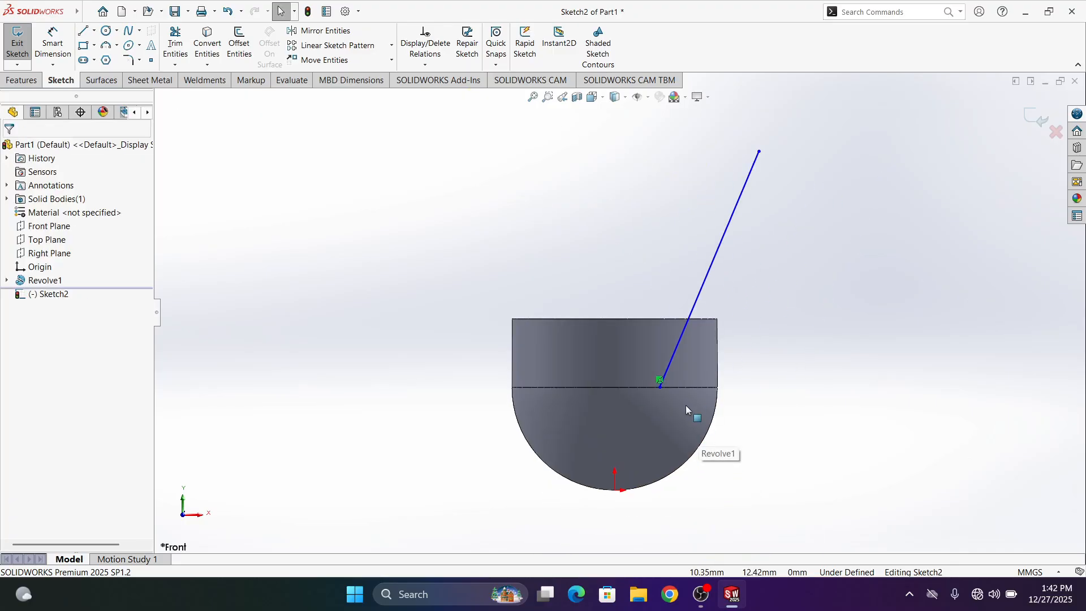
Draw a vertical centerline about 29.84 mm long from above the body's top edge down to the origin.
{"action": "left_click", "coordinate": [94, 31]}
{"action": "left_click", "coordinate": [107, 59]}
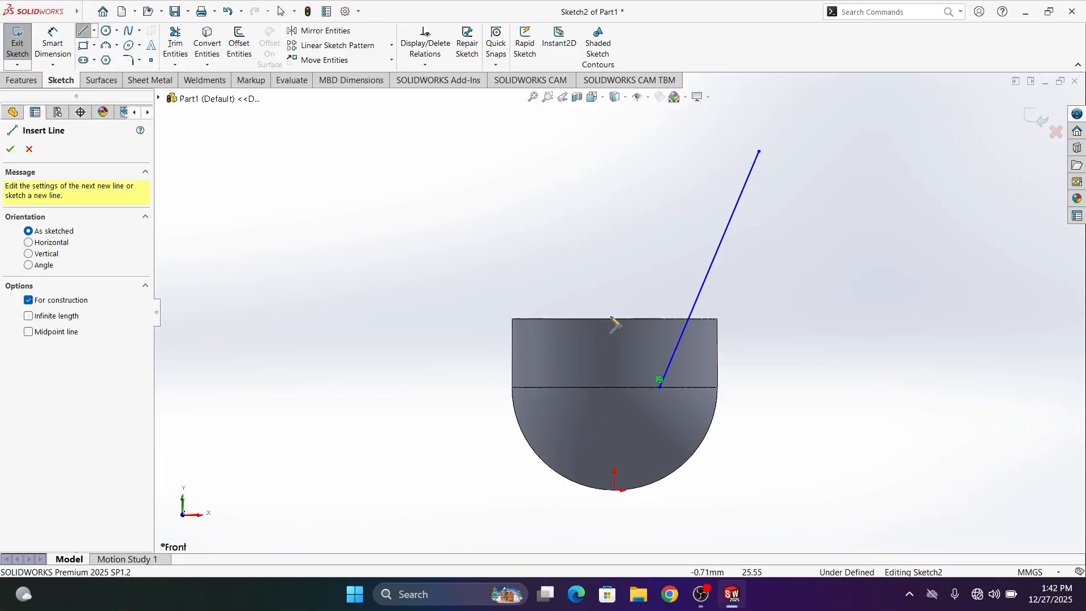
{"action": "left_click", "coordinate": [616, 287]}
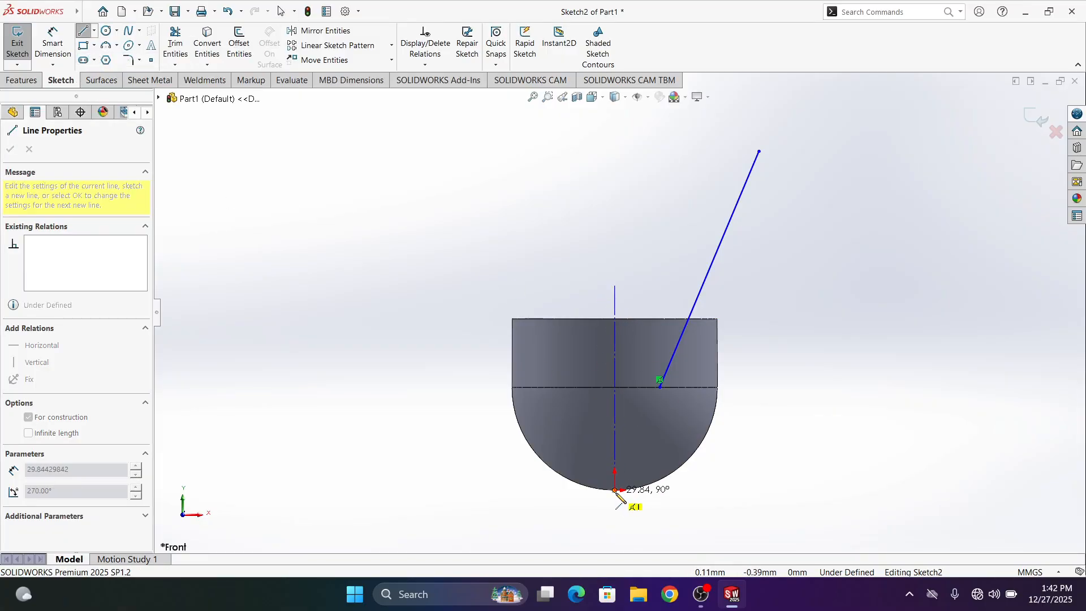
{"action": "left_click", "coordinate": [615, 491]}
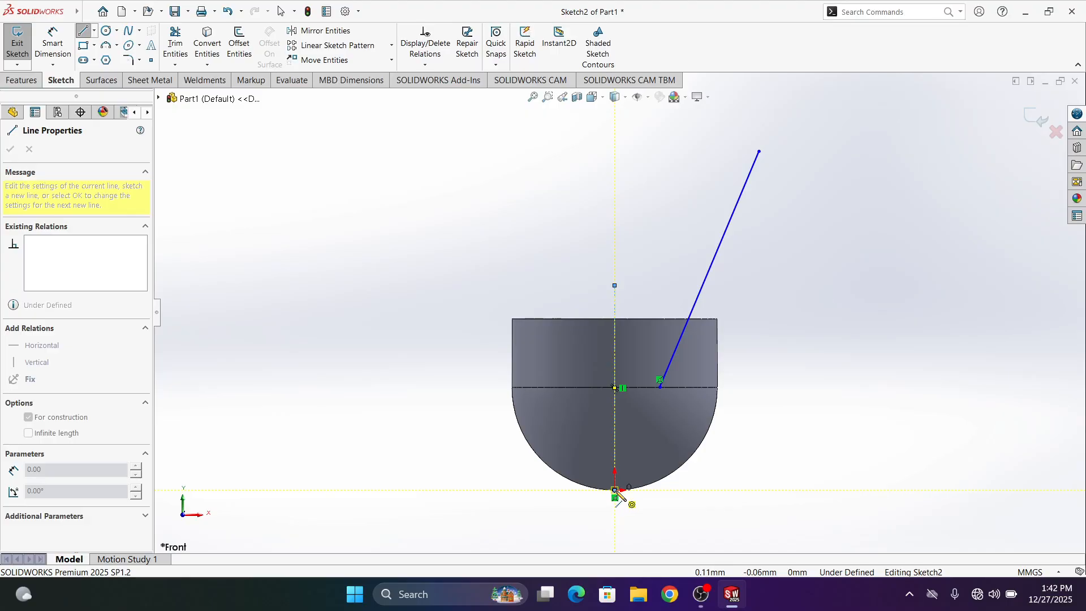
{"action": "key", "text": "Escape"}
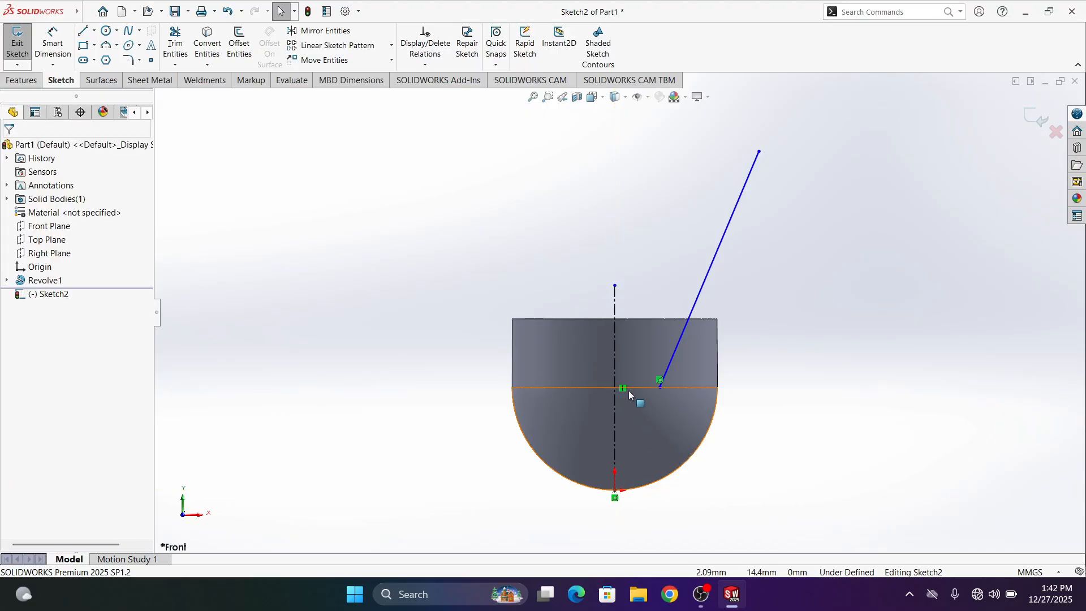
Dimension the horizontal distance from the vertical centerline to the slanted line's lower endpoint as 9.75 mm.
{"action": "scroll", "coordinate": [634, 409], "scroll_direction": "down", "scroll_amount": 2}
{"action": "left_click", "coordinate": [50, 35]}
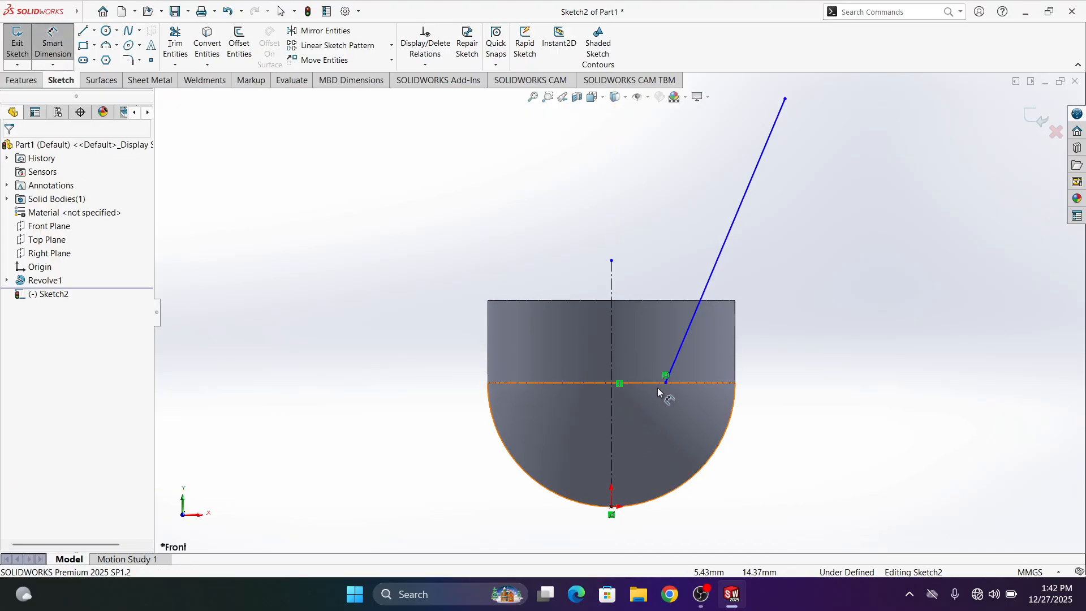
{"action": "left_click", "coordinate": [666, 383]}
{"action": "left_click", "coordinate": [612, 369]}
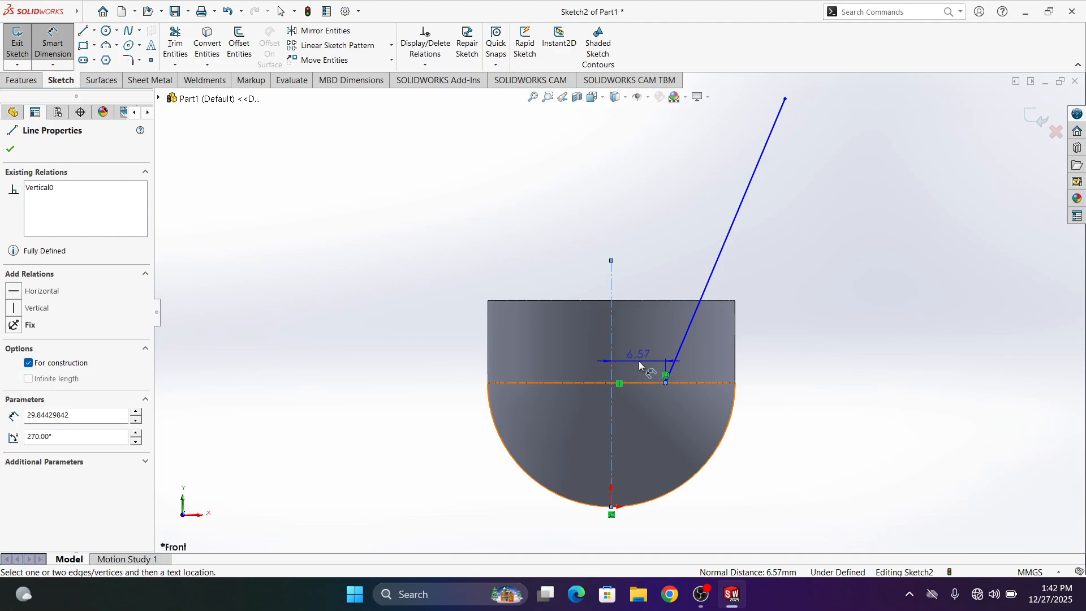
{"action": "left_click", "coordinate": [640, 361]}
{"action": "type", "text": "9.75"}
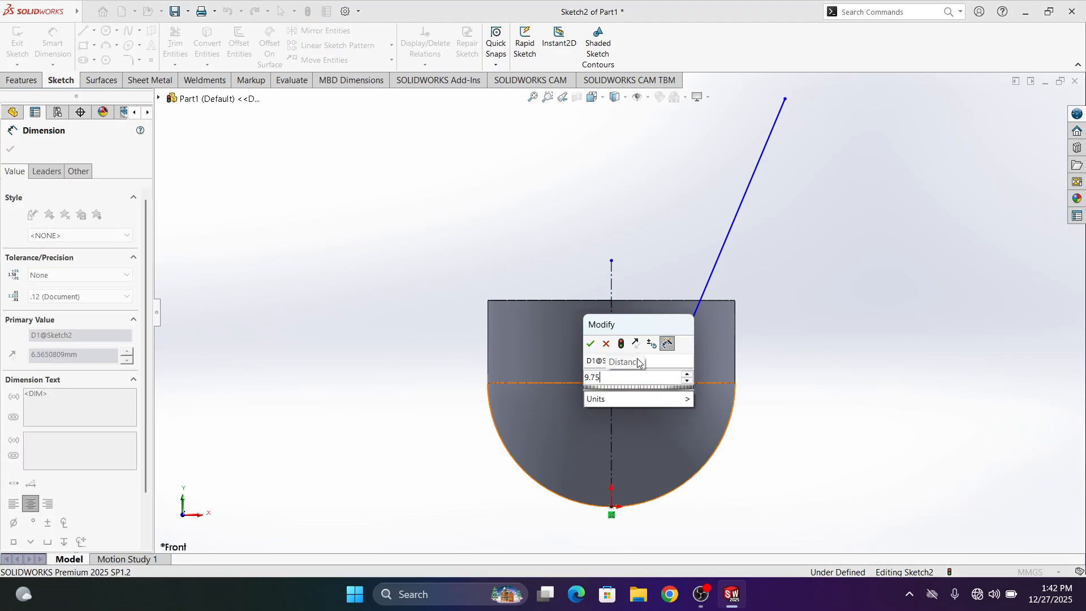
{"action": "key", "text": "Return"}
{"action": "left_click", "coordinate": [891, 366]}
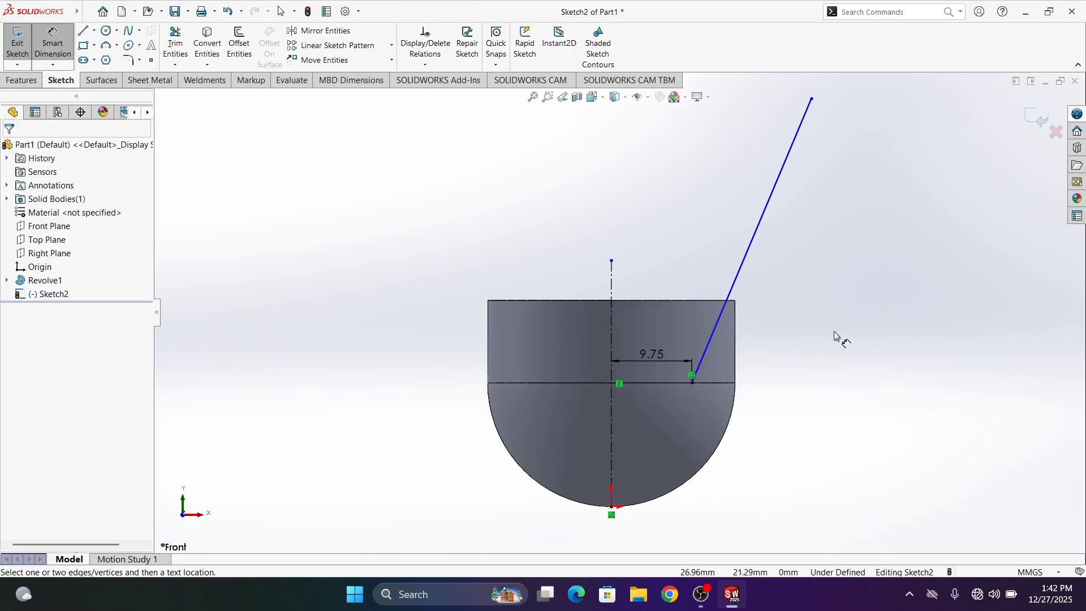
Dimension the angle between the slanted line and the body's top edge as 108 degrees.
{"action": "left_click", "coordinate": [740, 267]}
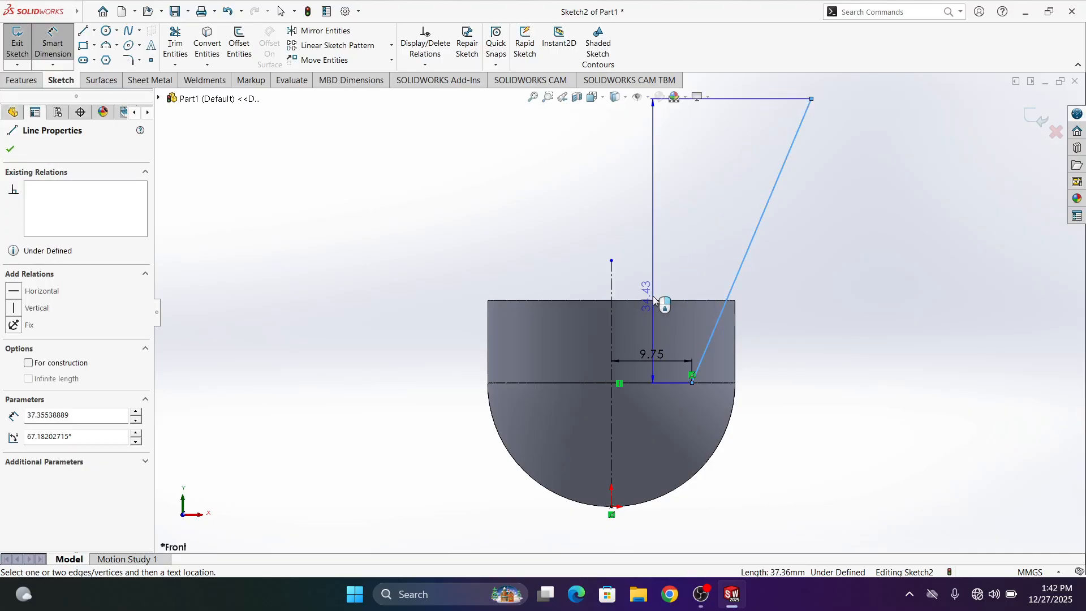
{"action": "left_click", "coordinate": [656, 303]}
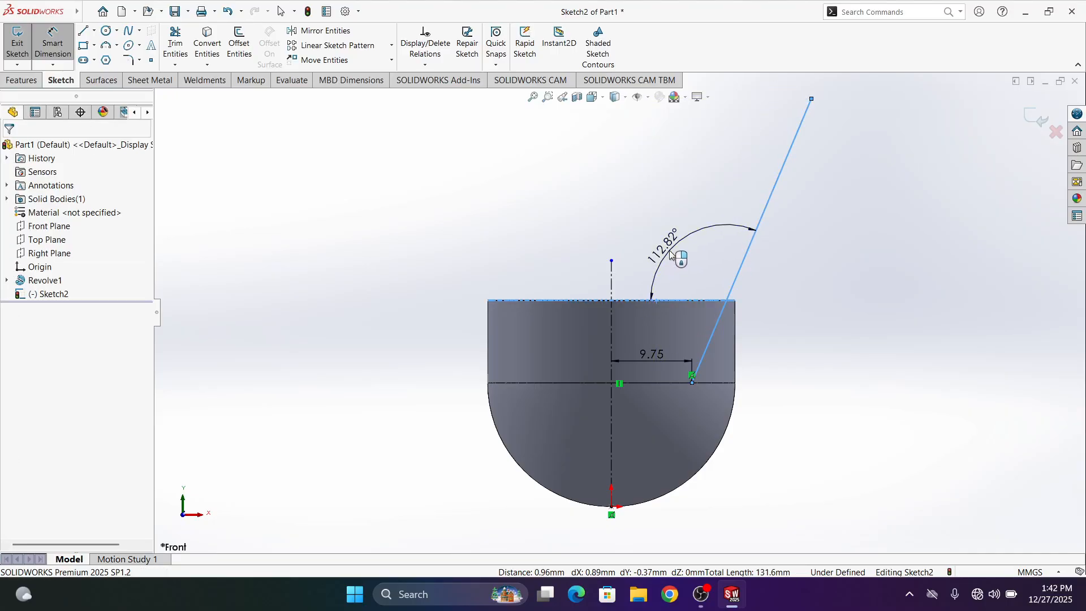
{"action": "left_click", "coordinate": [676, 255]}
{"action": "type", "text": "108"}
{"action": "key", "text": "Return"}
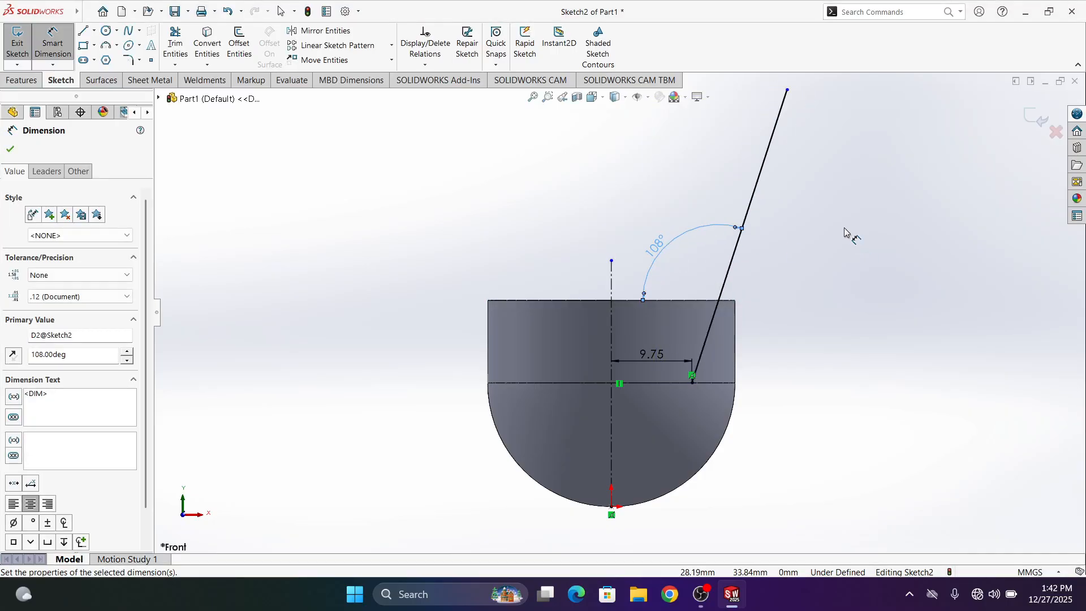
Convert the slanted line to construction geometry, leaving its pending length dimension unplaced.
{"action": "left_click", "coordinate": [783, 167]}
{"action": "left_click", "coordinate": [768, 169]}
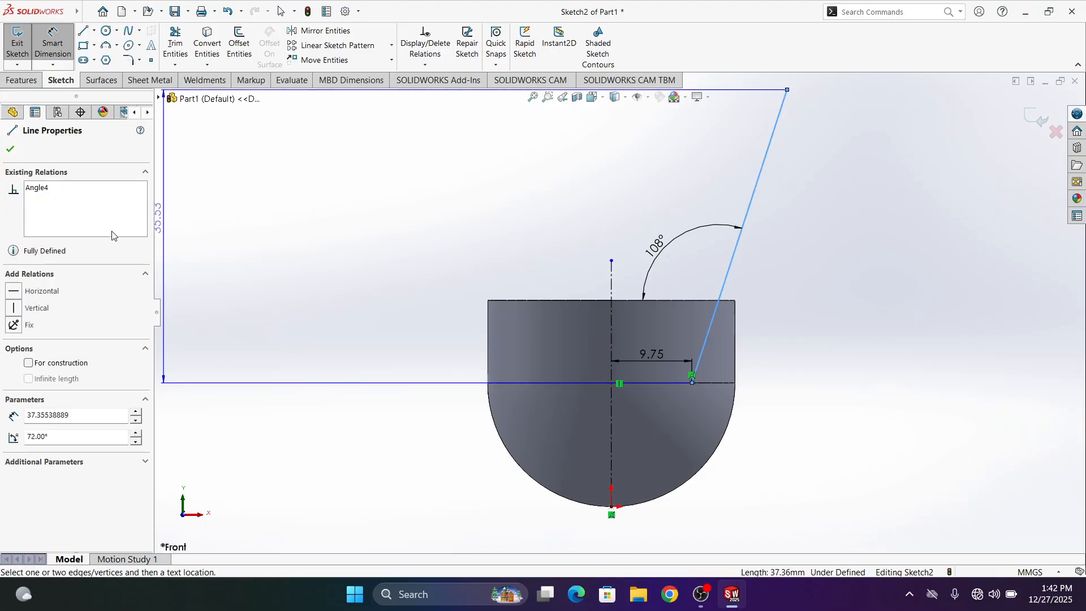
{"action": "left_click", "coordinate": [74, 364]}
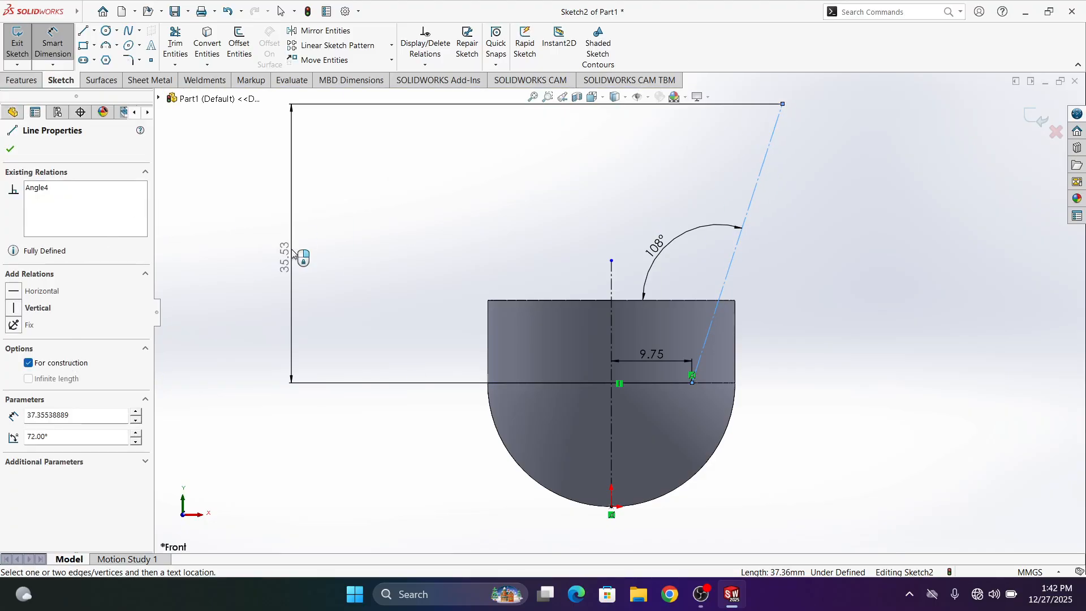
{"action": "key", "text": "Escape"}
Dimension the aligned distance between the slanted construction line's two endpoints as 88.70 mm.
{"action": "scroll", "coordinate": [292, 251], "scroll_direction": "up", "scroll_amount": 2}
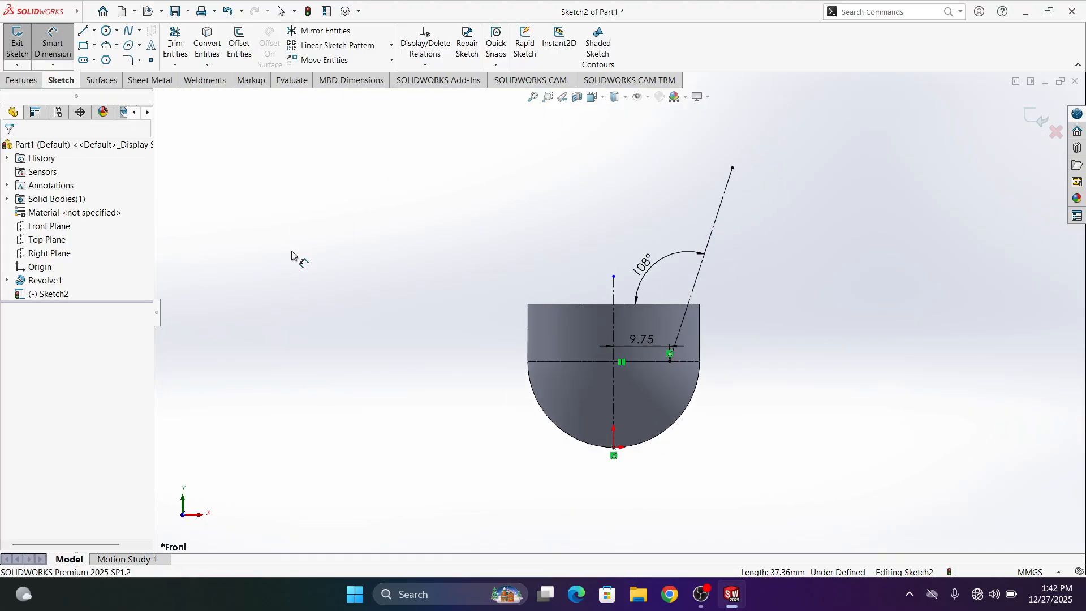
{"action": "scroll", "coordinate": [727, 240], "scroll_direction": "down", "scroll_amount": 2}
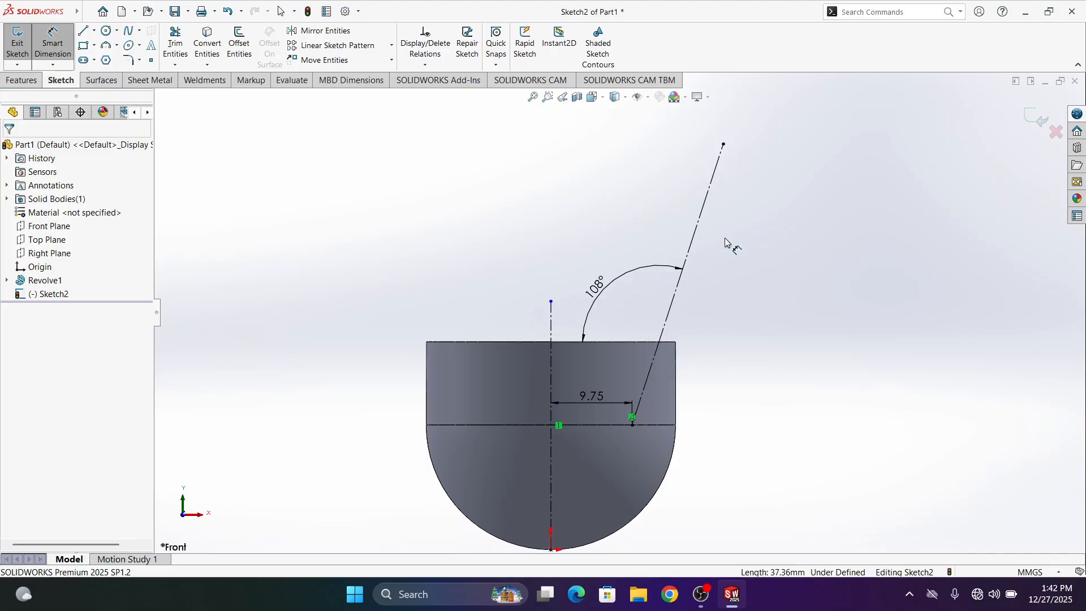
{"action": "left_click", "coordinate": [723, 145]}
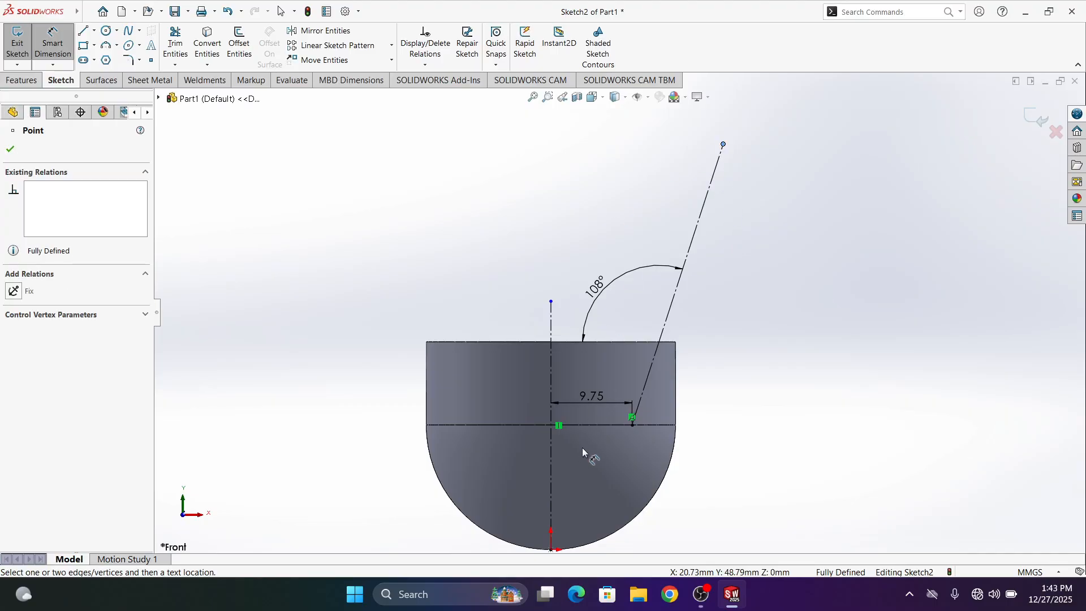
{"action": "left_click", "coordinate": [632, 424]}
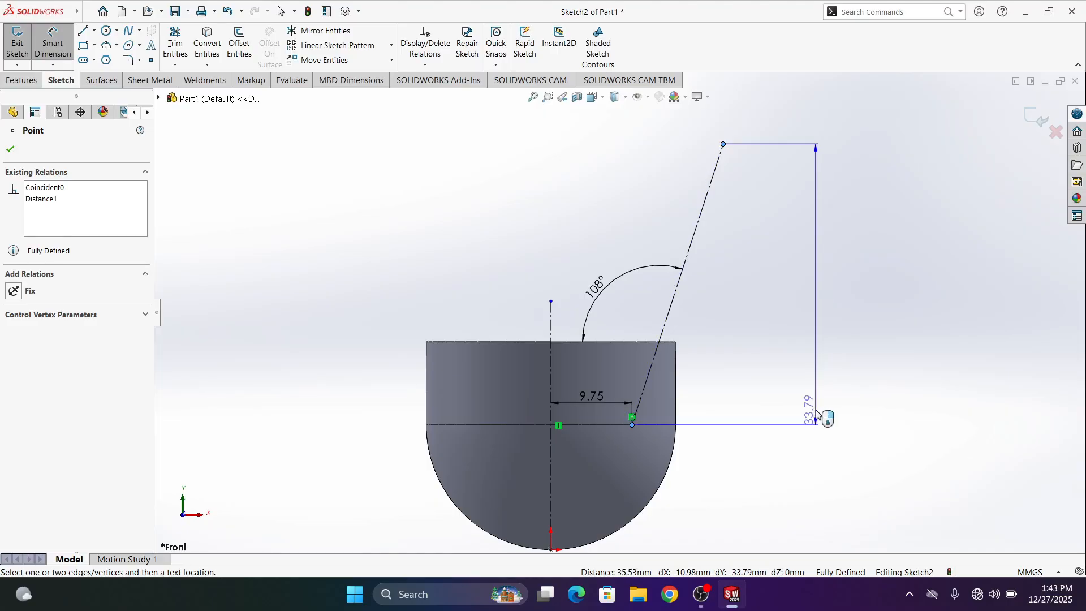
{"action": "left_click", "coordinate": [652, 294]}
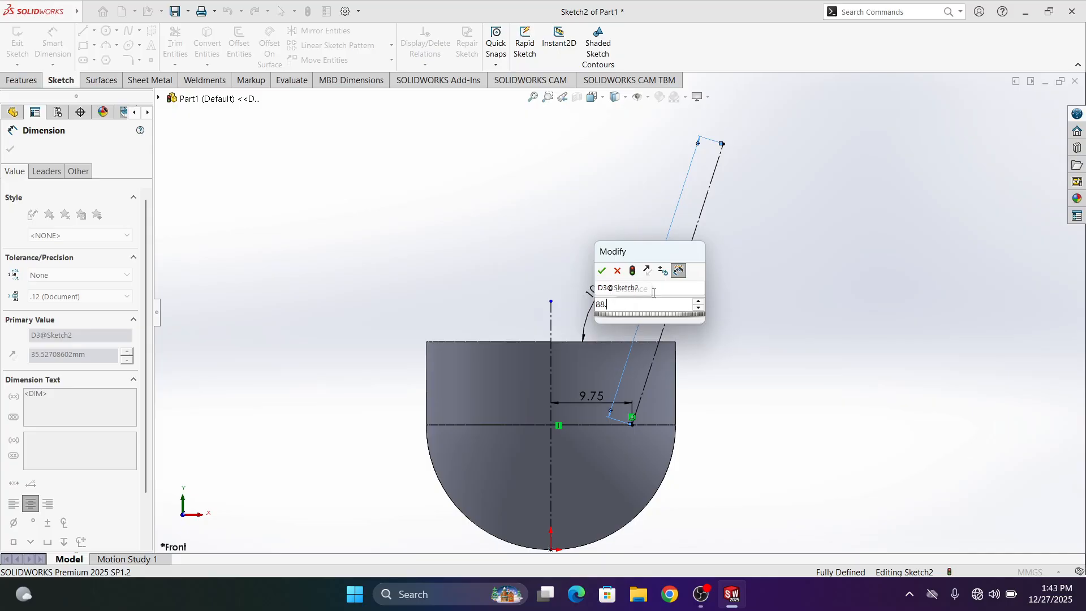
{"action": "key", "text": "Return"}
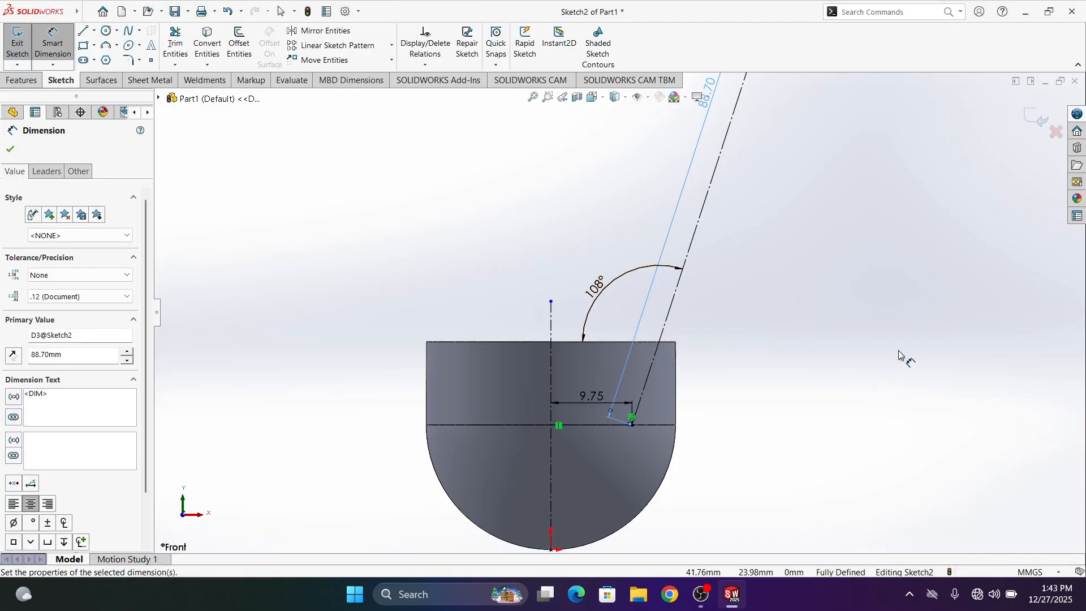
{"action": "left_click", "coordinate": [899, 353]}
{"action": "scroll", "coordinate": [743, 353], "scroll_direction": "up", "scroll_amount": 8}
{"action": "scroll", "coordinate": [608, 287], "scroll_direction": "down", "scroll_amount": 4}
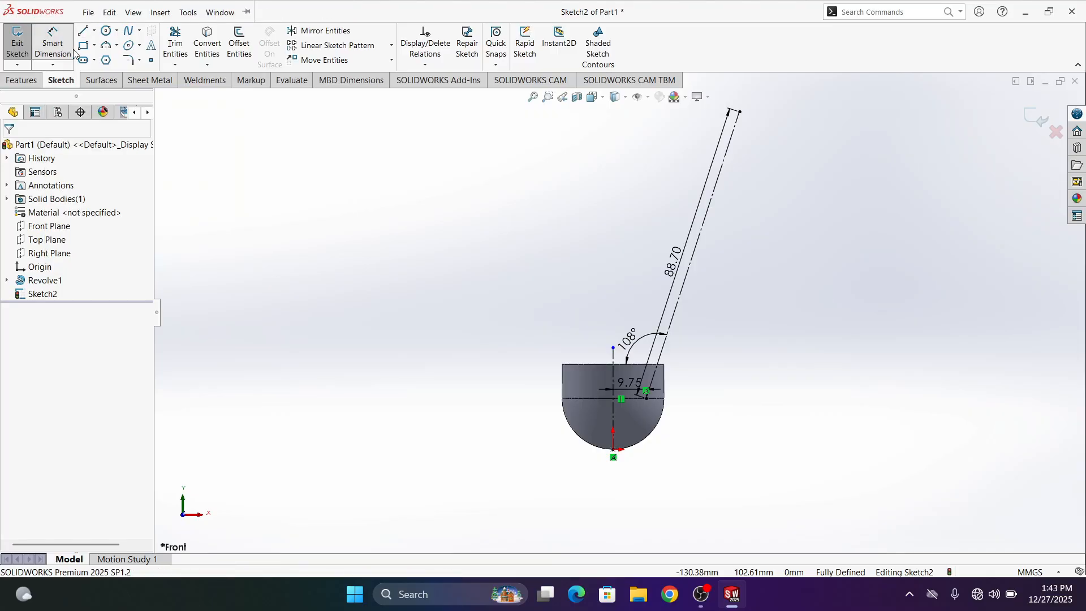
Finish the sketch and define a reference plane coincident with the slanted line, using the Front Plane as second reference.
{"action": "left_click", "coordinate": [15, 44]}
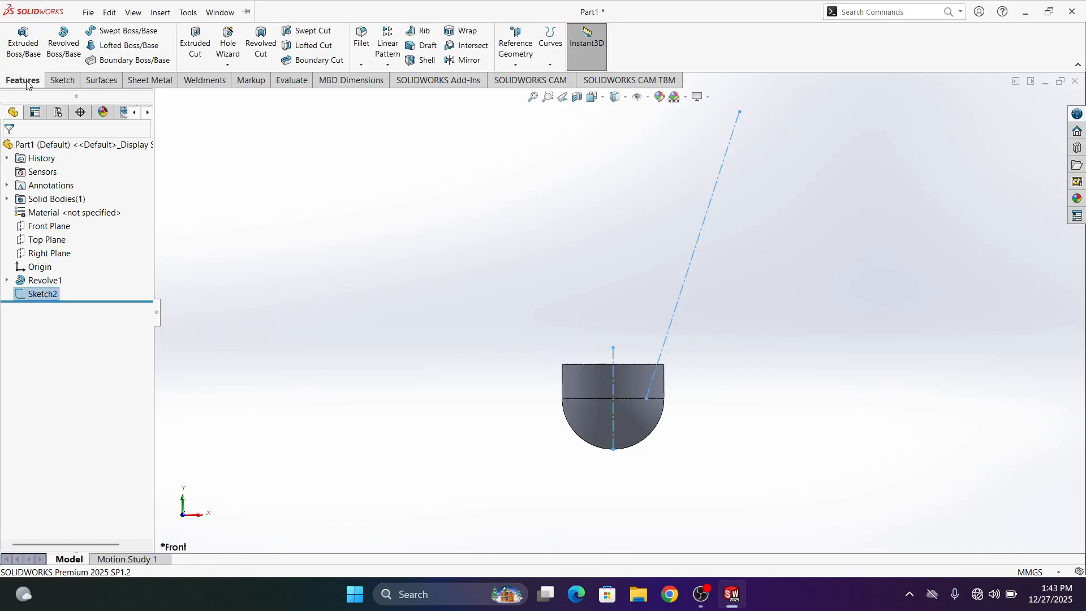
{"action": "left_click", "coordinate": [516, 48]}
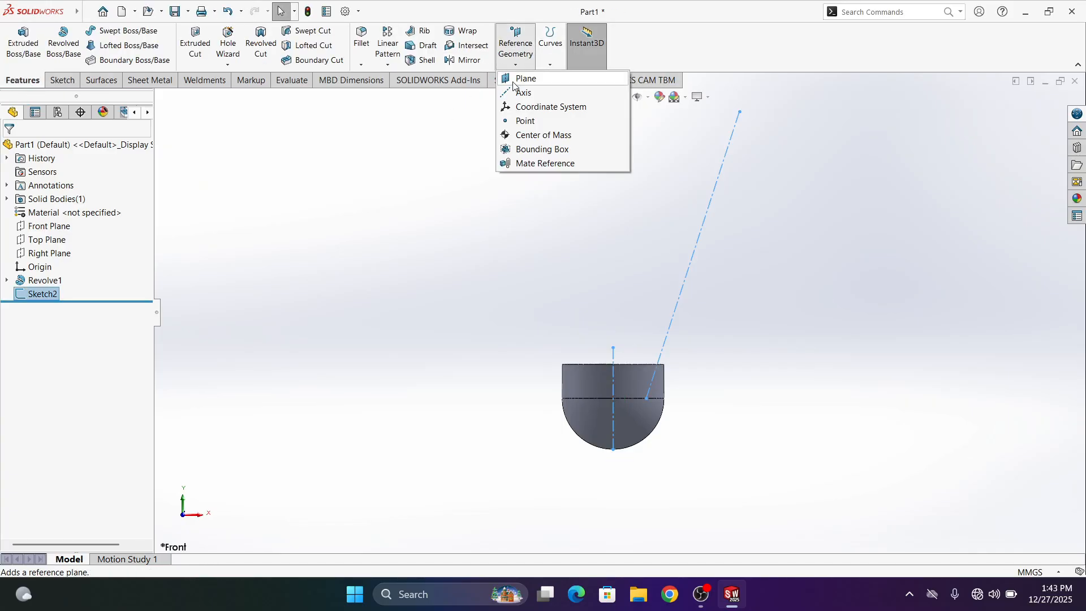
{"action": "left_click", "coordinate": [523, 75]}
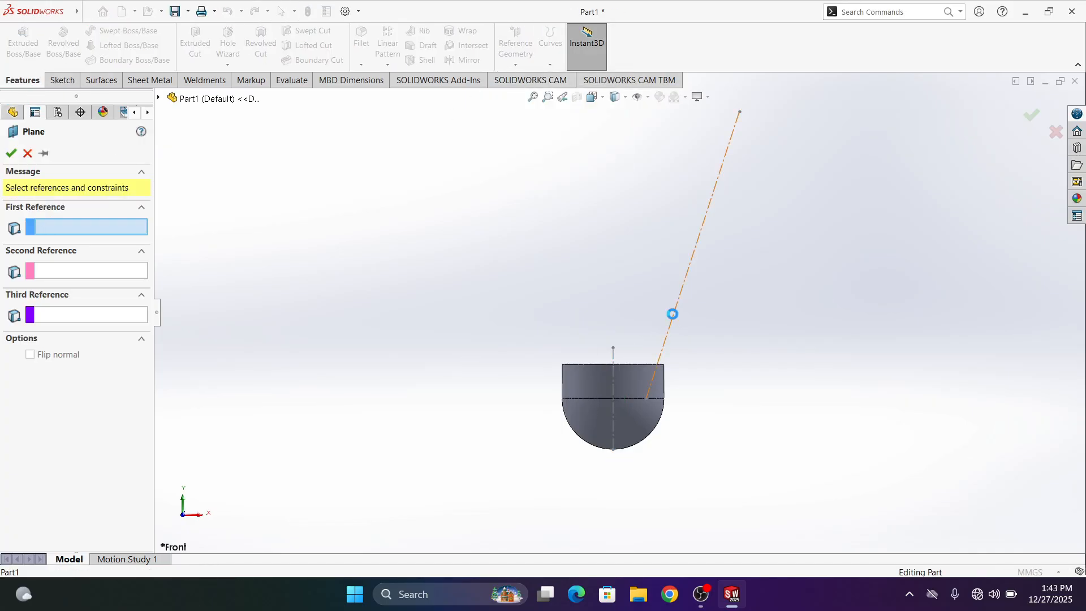
{"action": "left_click", "coordinate": [673, 318]}
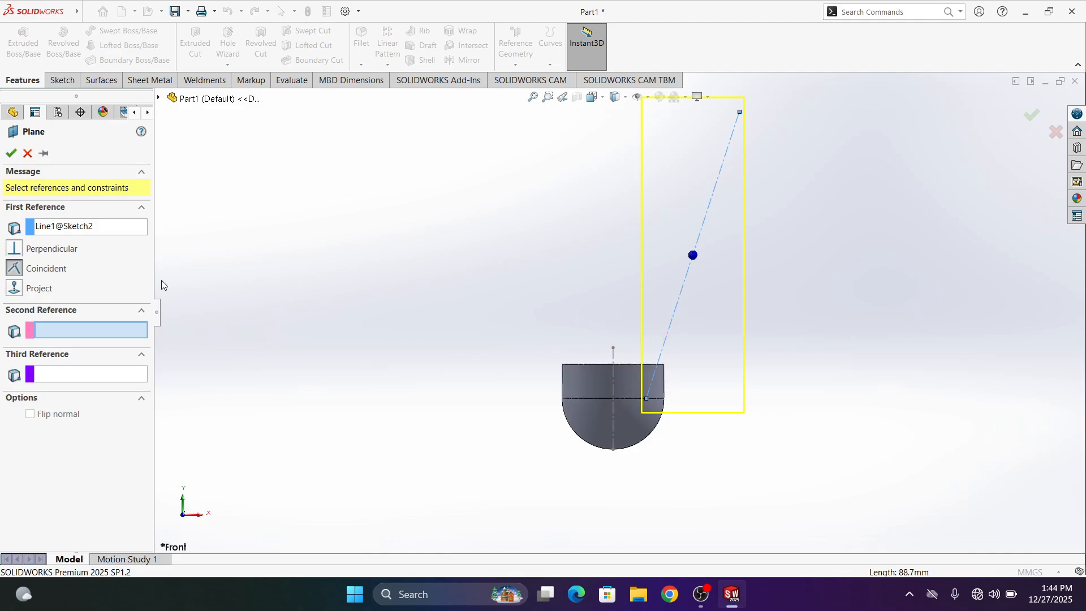
{"action": "left_click", "coordinate": [159, 98]}
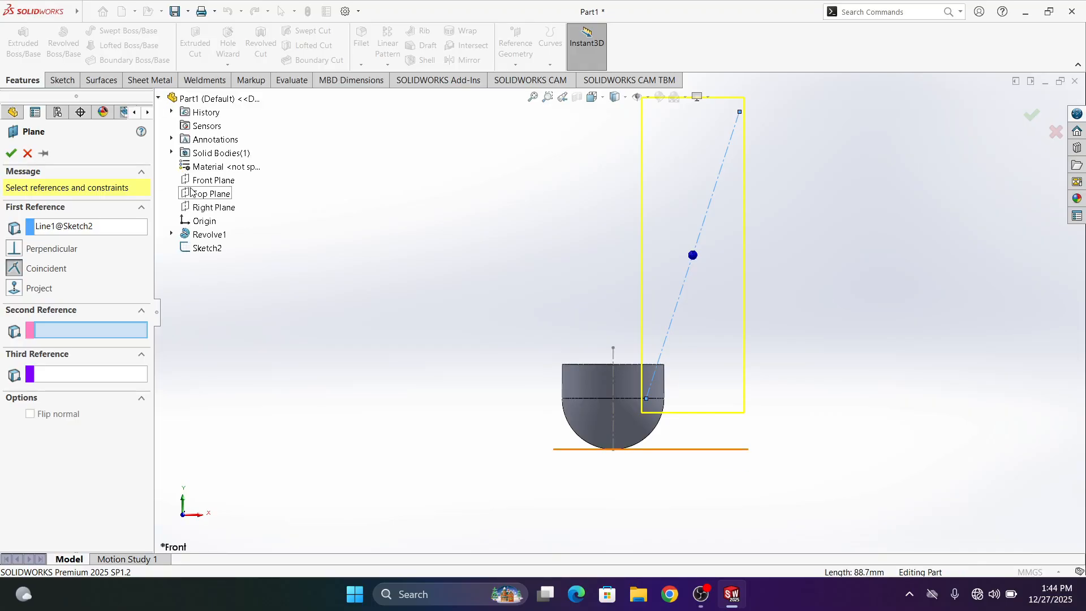
{"action": "left_click", "coordinate": [194, 185]}
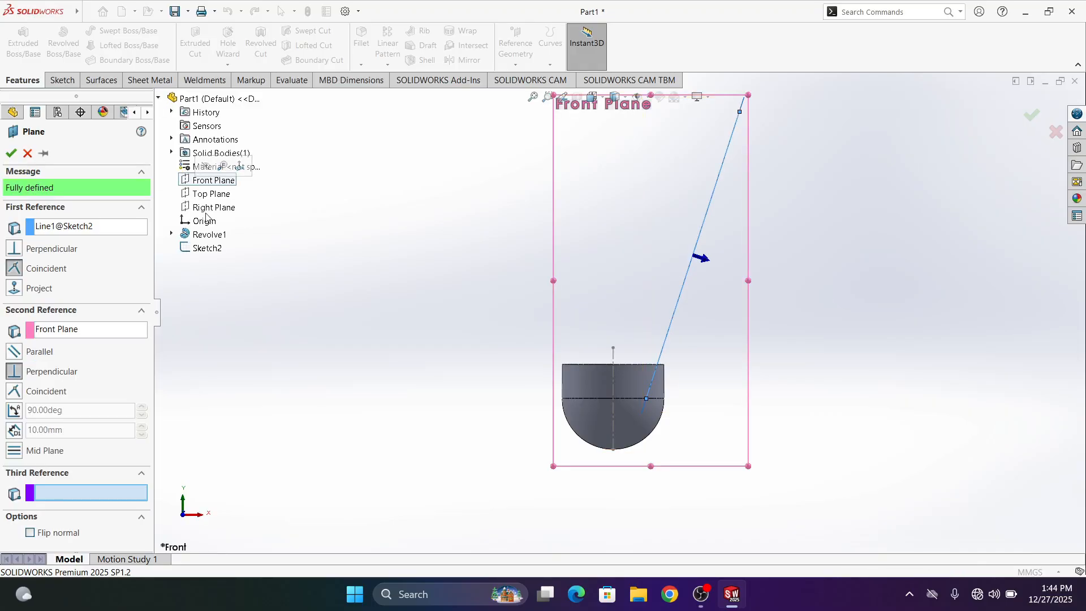
{"action": "middle_click_drag", "start_coordinate": [412, 338], "coordinate": [427, 361]}
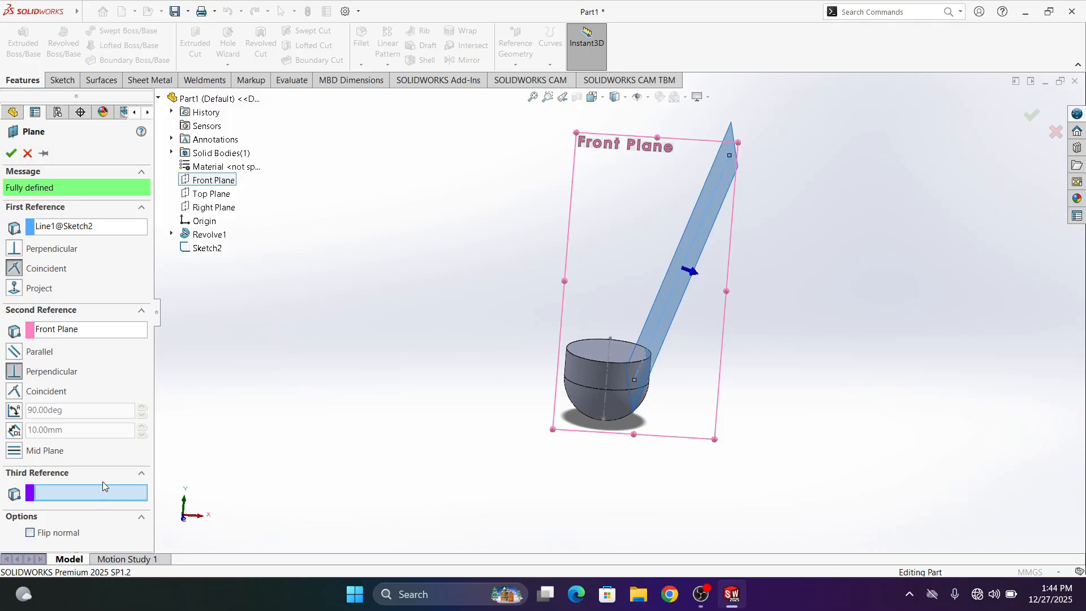
Set the reference plane's angle to the Front Plane to 79 degrees.
{"action": "left_click", "coordinate": [15, 410]}
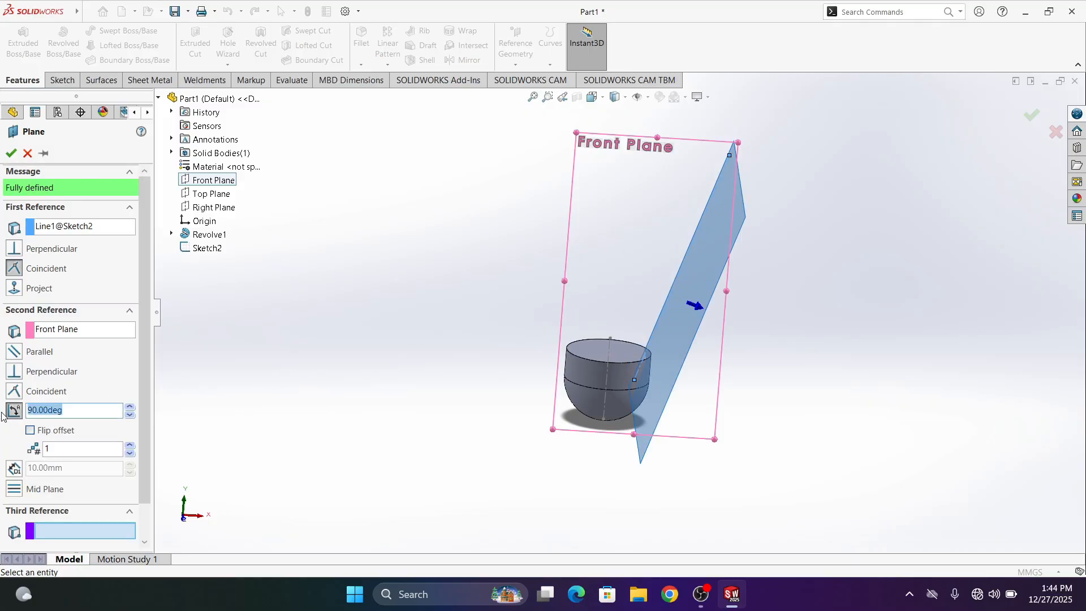
{"action": "type", "text": "79"}
{"action": "key", "text": "Return"}
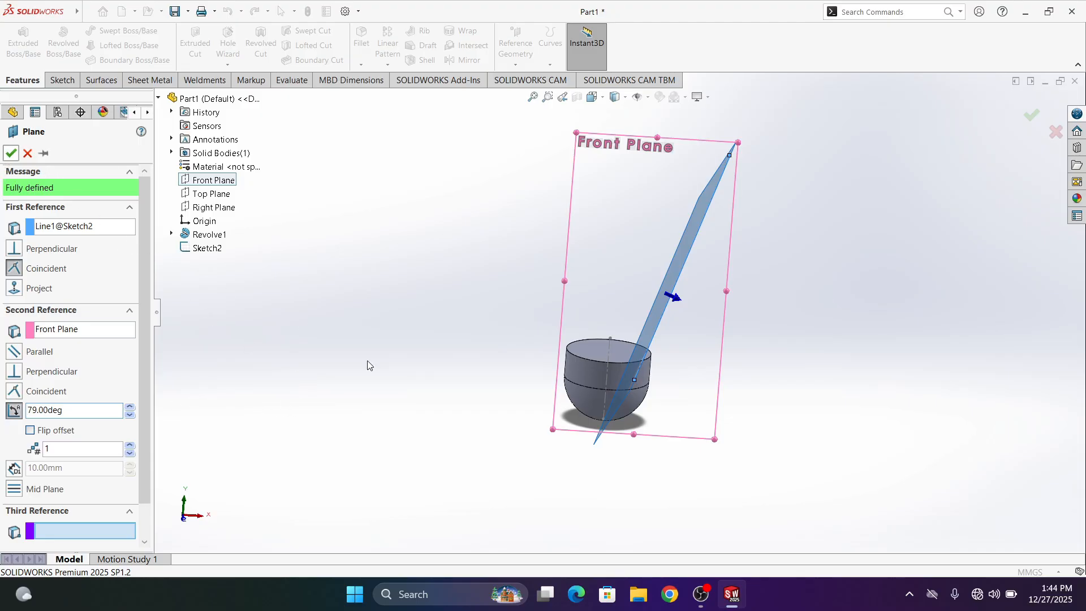
{"action": "mouse_move", "coordinate": [367, 361]}
{"action": "middle_mouse_down"}
{"action": "mouse_move", "coordinate": [339, 371]}
{"action": "mouse_move", "coordinate": [370, 354]}
{"action": "mouse_move", "coordinate": [357, 371]}
{"action": "middle_mouse_up"}
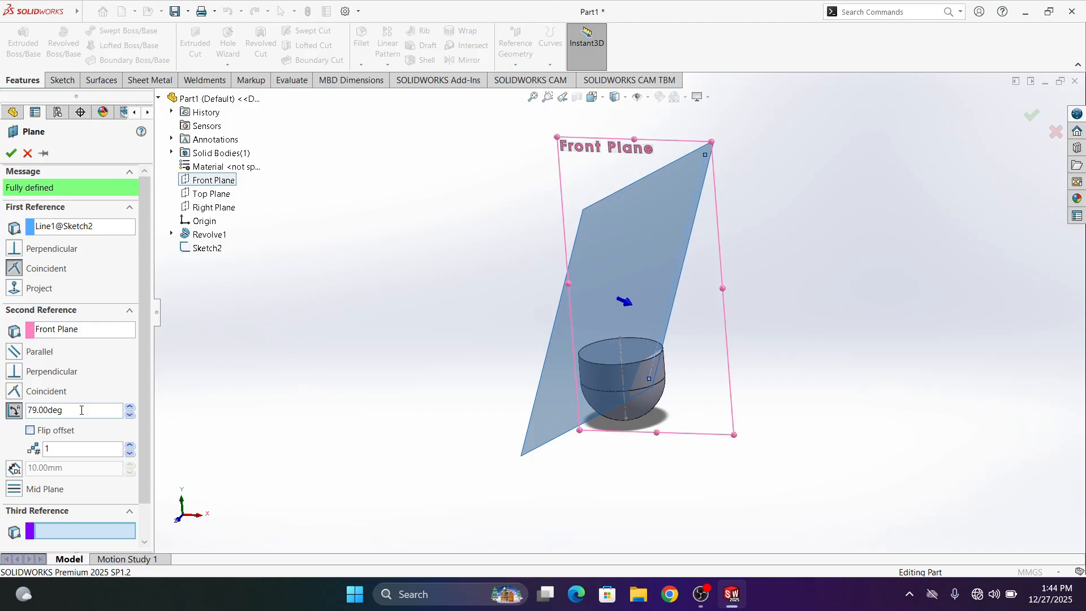
Try the Mid Plane constraint and a flipped angle offset for the reference plane, then revert both.
{"action": "left_click", "coordinate": [19, 492]}
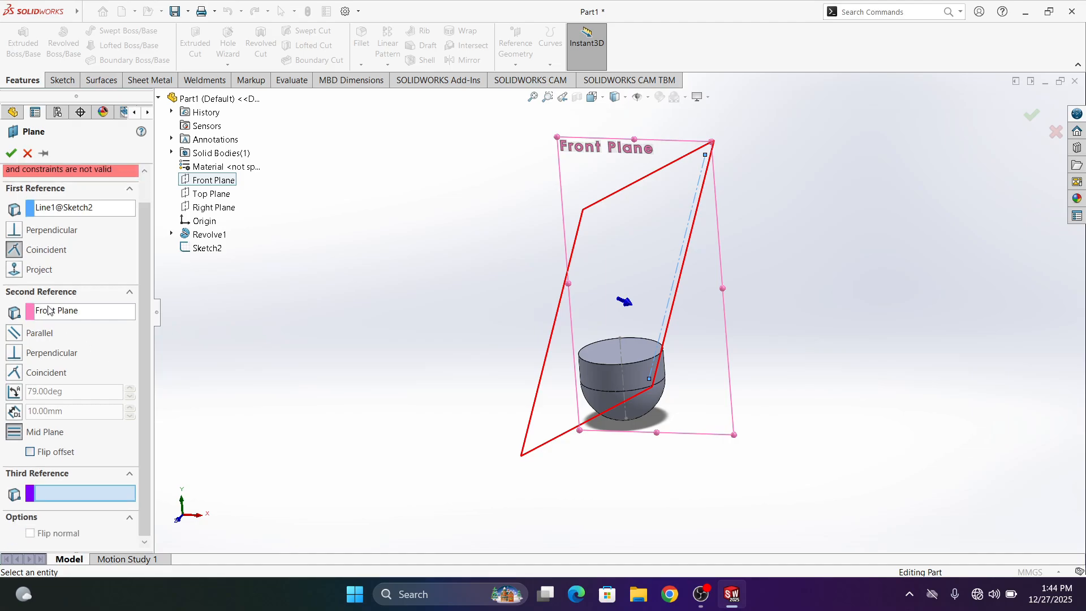
{"action": "left_click", "coordinate": [16, 392]}
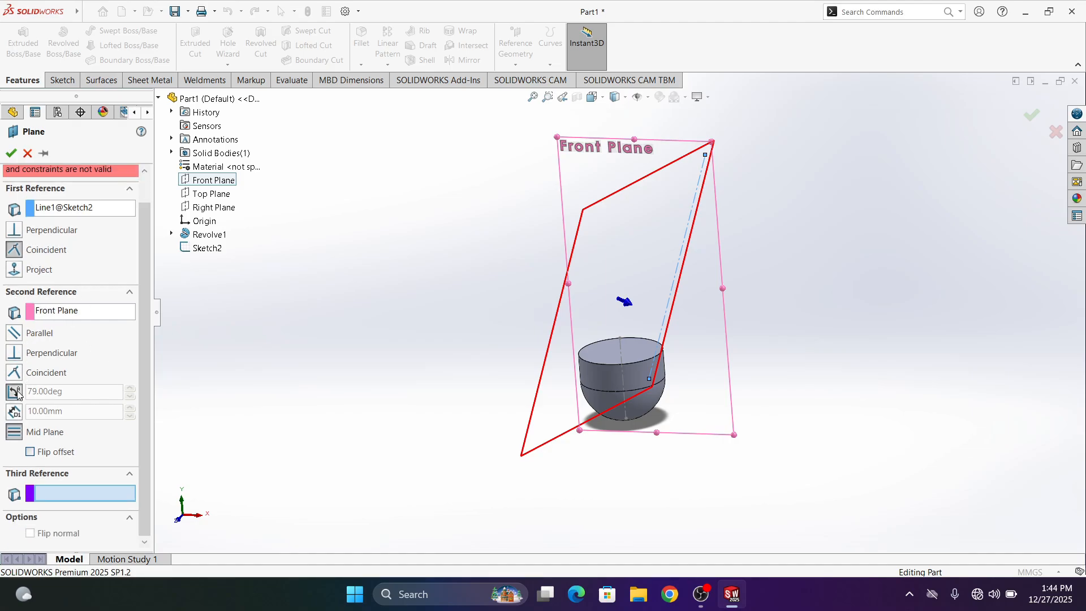
{"action": "left_click", "coordinate": [30, 401]}
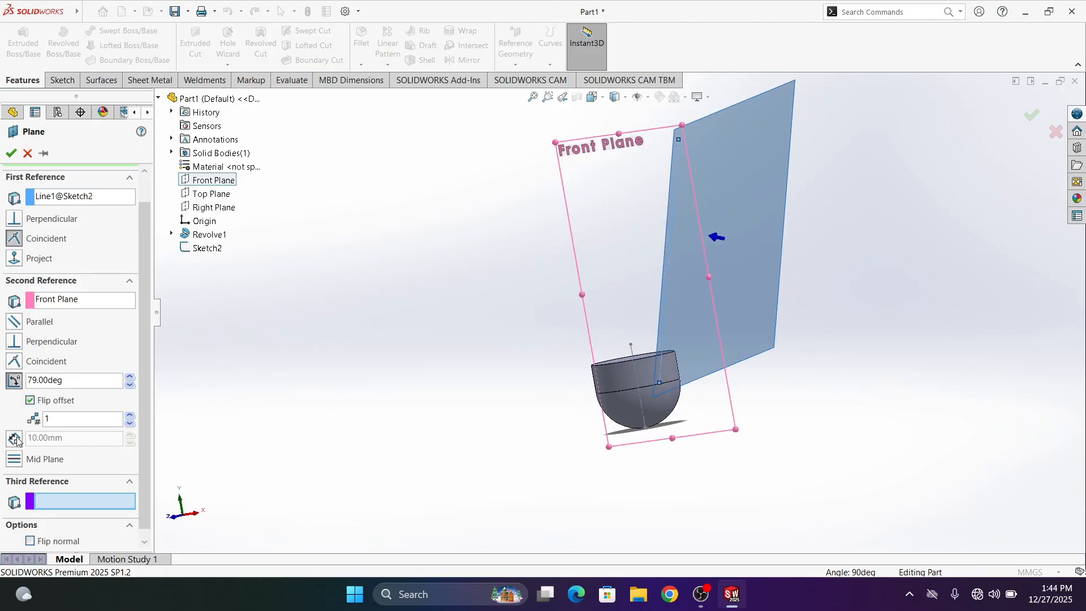
{"action": "left_click", "coordinate": [30, 401]}
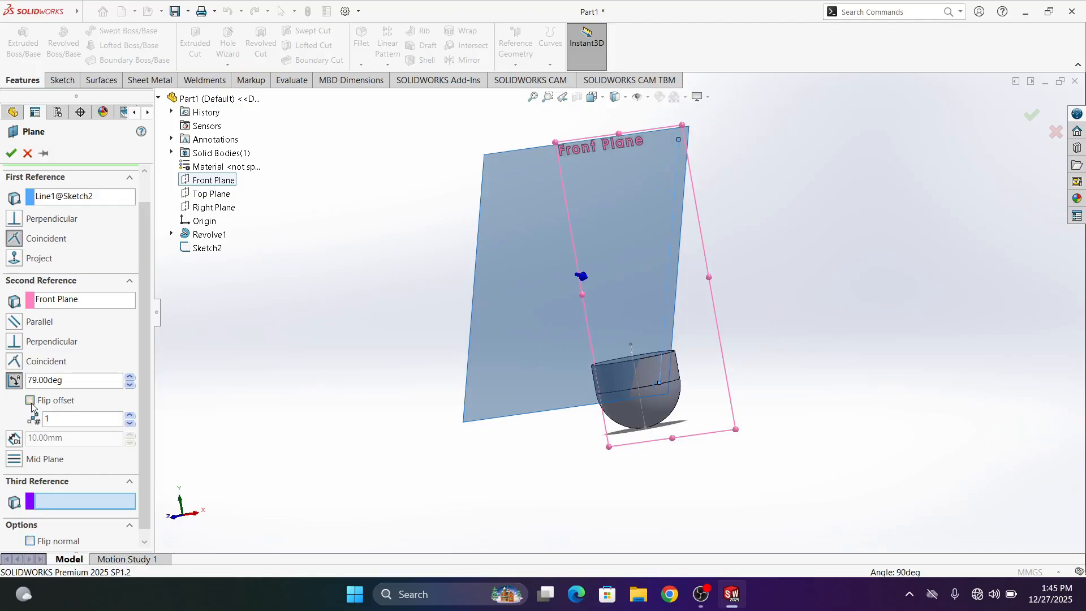
Accept the angled reference plane through the slanted construction line.
{"action": "left_click", "coordinate": [11, 153]}
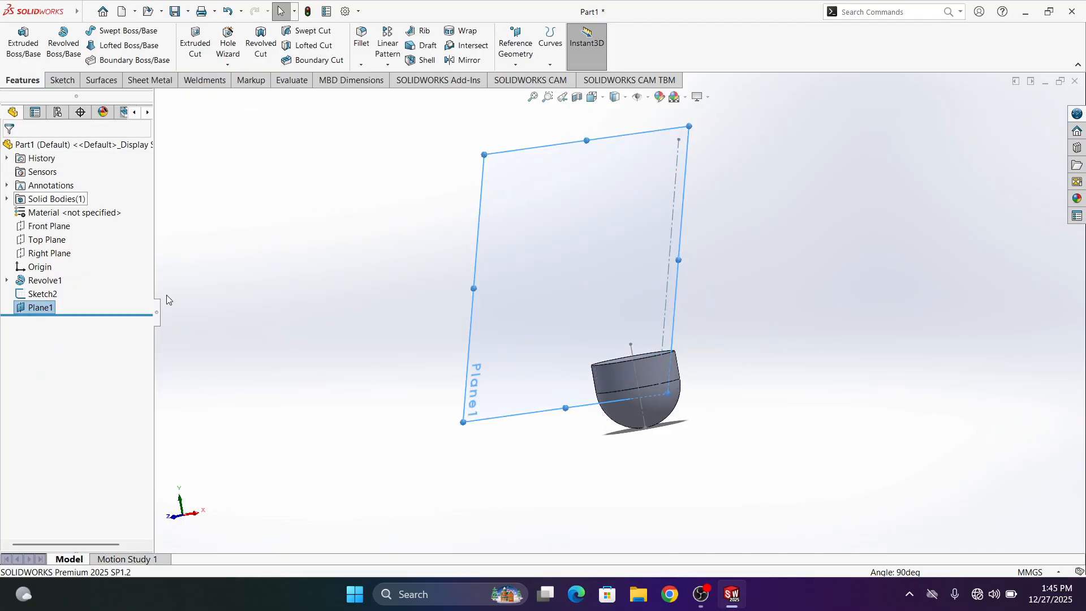
Start a sketch on the angled reference plane and convert the slanted construction line into it.
{"action": "middle_click_drag", "start_coordinate": [463, 380], "coordinate": [479, 385]}
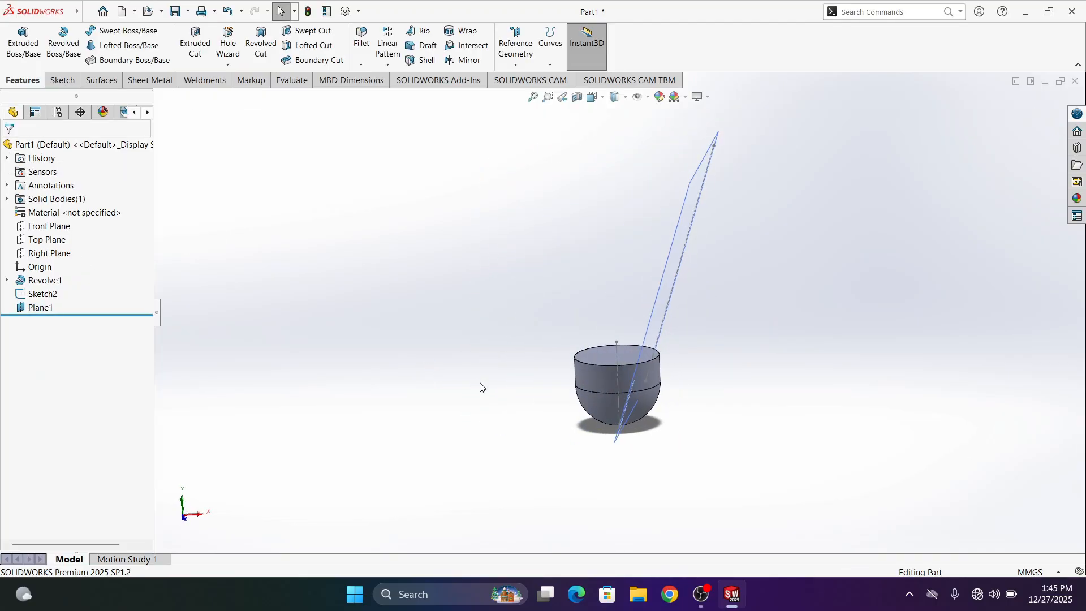
{"action": "right_click", "coordinate": [18, 312]}
{"action": "right_click", "coordinate": [27, 306]}
{"action": "left_click", "coordinate": [40, 286]}
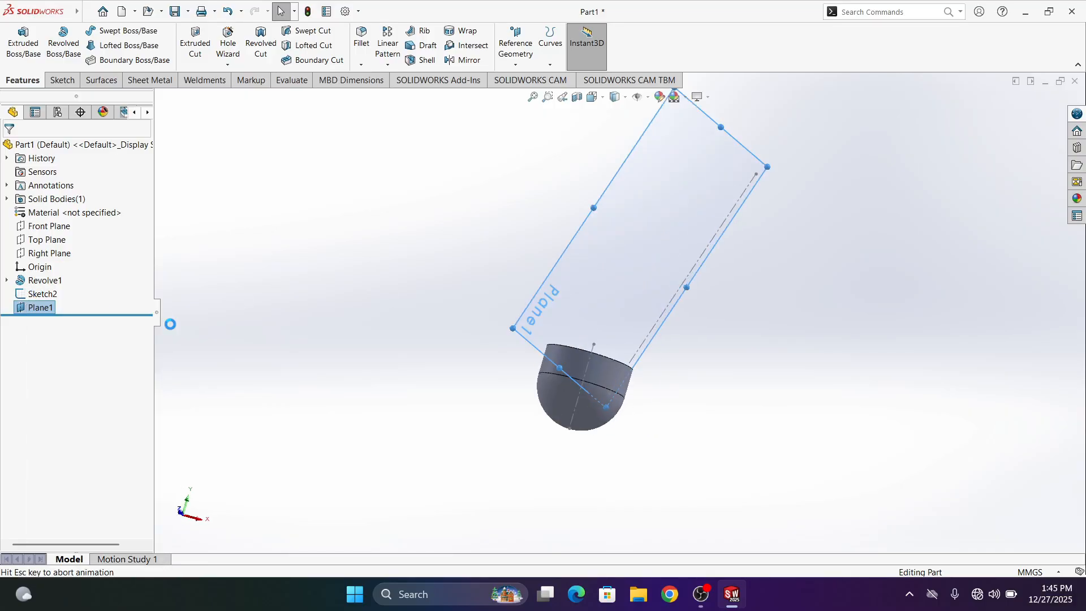
{"action": "scroll", "coordinate": [653, 448], "scroll_direction": "down", "scroll_amount": 2}
{"action": "scroll", "coordinate": [655, 453], "scroll_direction": "down", "scroll_amount": 2}
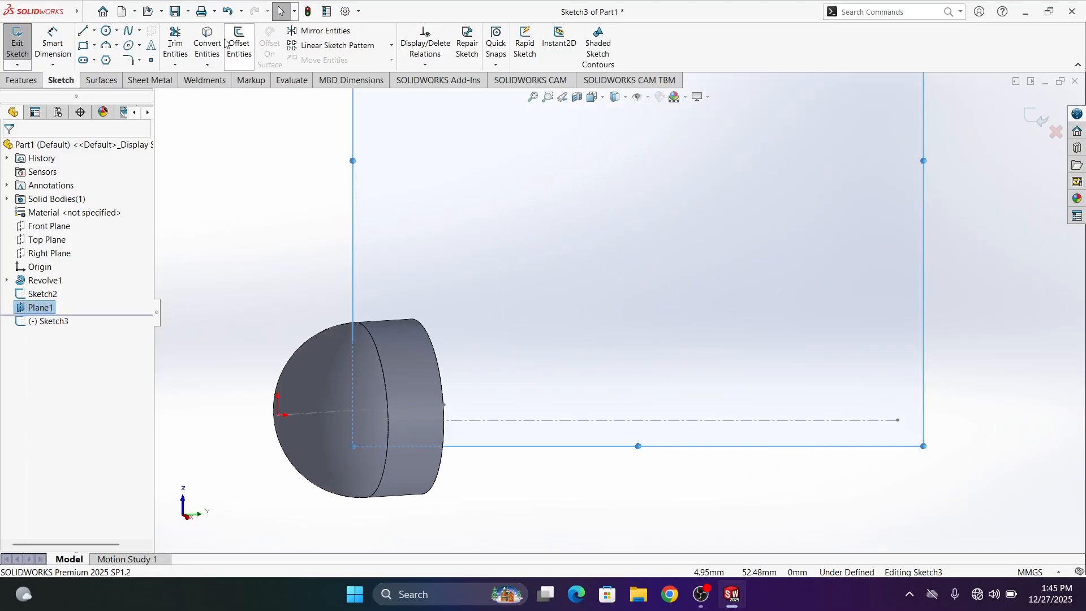
{"action": "left_click", "coordinate": [207, 45]}
{"action": "left_click", "coordinate": [624, 420]}
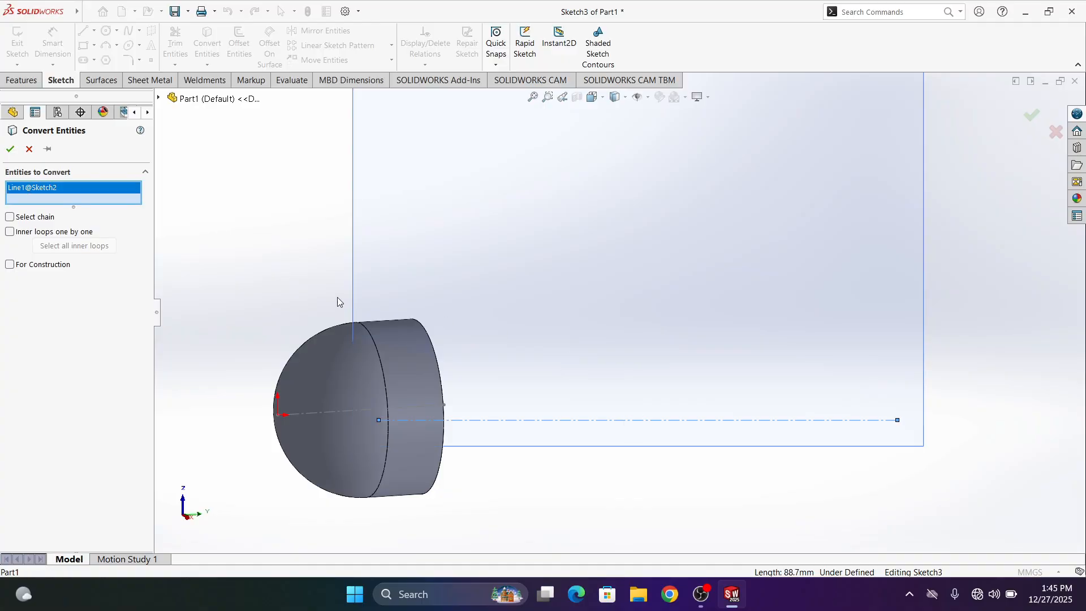
{"action": "left_click", "coordinate": [10, 148]}
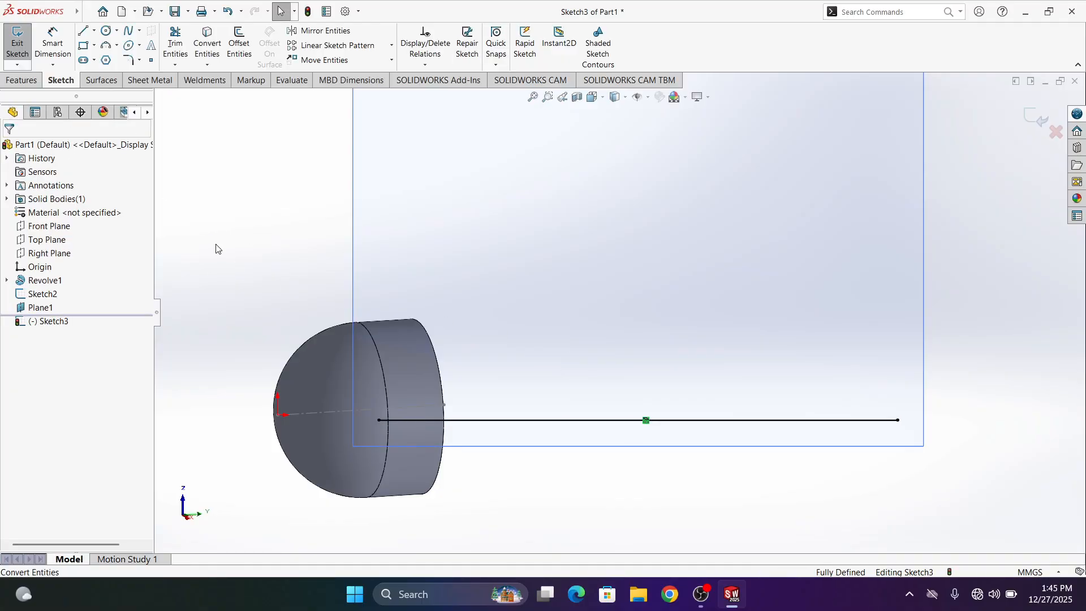
Make the converted line in the sketch a construction line.
{"action": "left_click", "coordinate": [511, 420]}
{"action": "left_click", "coordinate": [28, 363]}
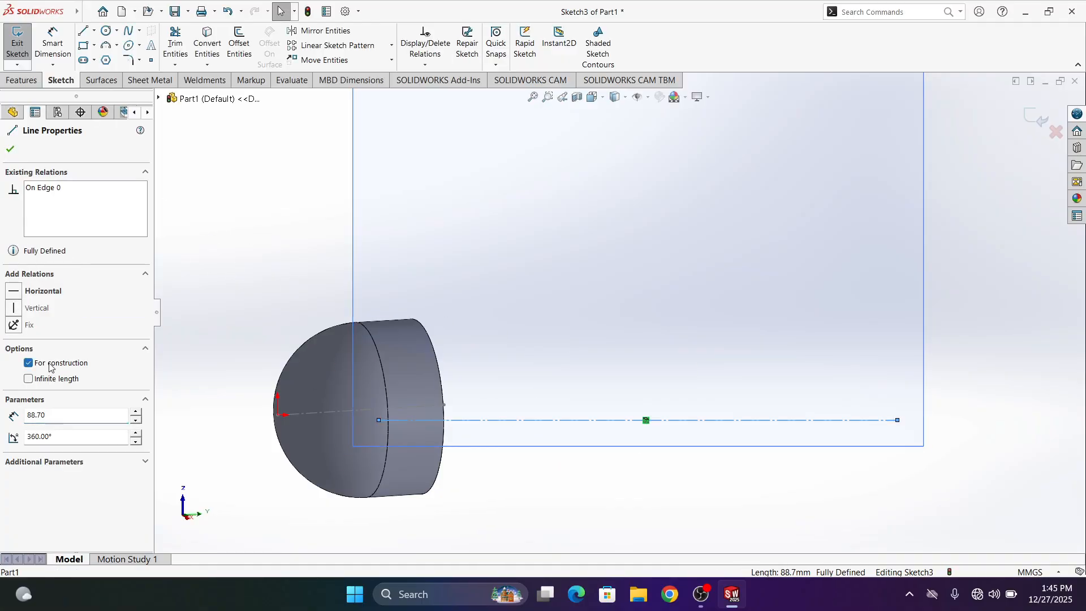
{"action": "left_click", "coordinate": [9, 149]}
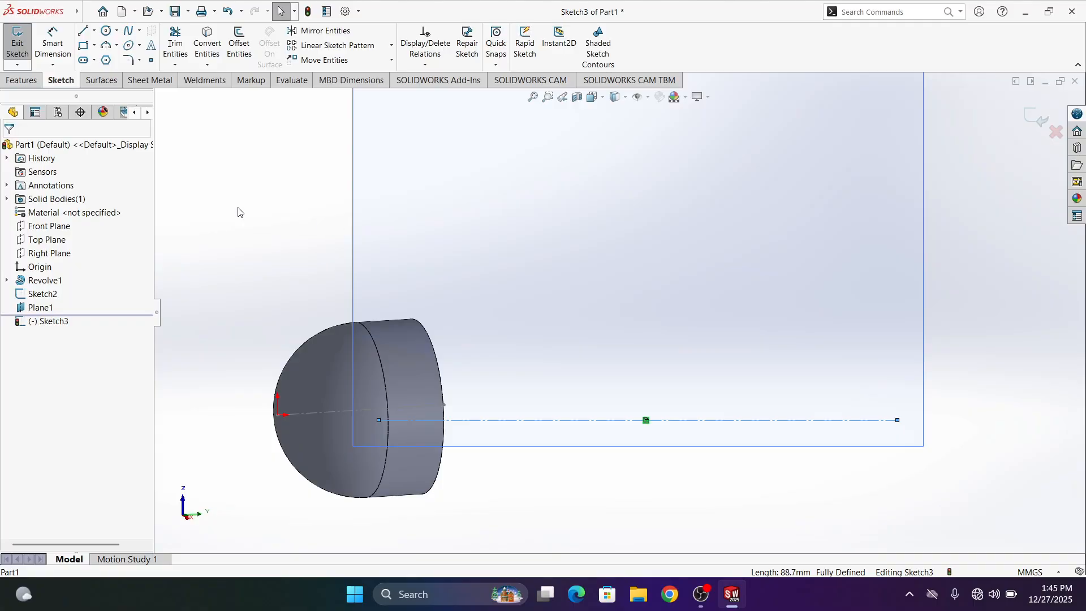
{"action": "left_click", "coordinate": [95, 31]}
{"action": "left_click", "coordinate": [101, 41]}
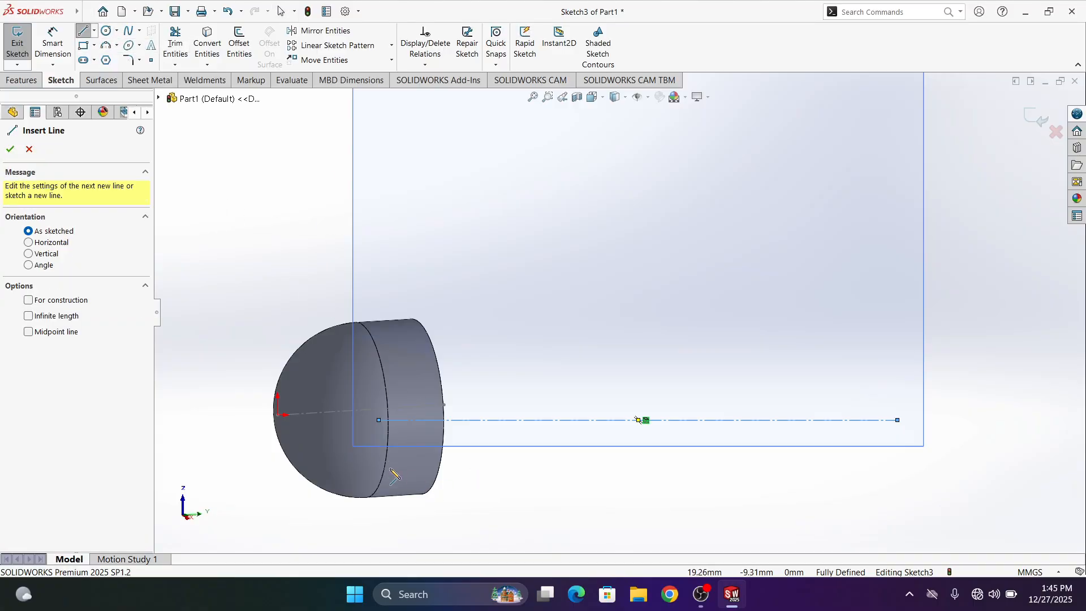
{"action": "key", "text": "Escape"}
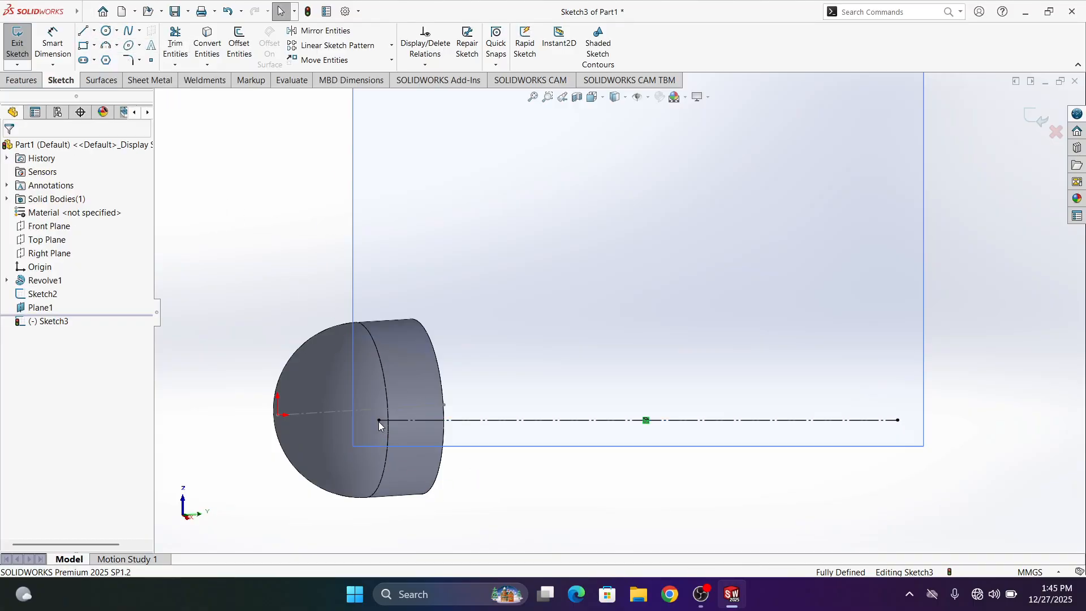
Sketch three lines forming a narrow rectangle about 5.7 mm high on the construction line, spanning its full length.
{"action": "left_click", "coordinate": [84, 32]}
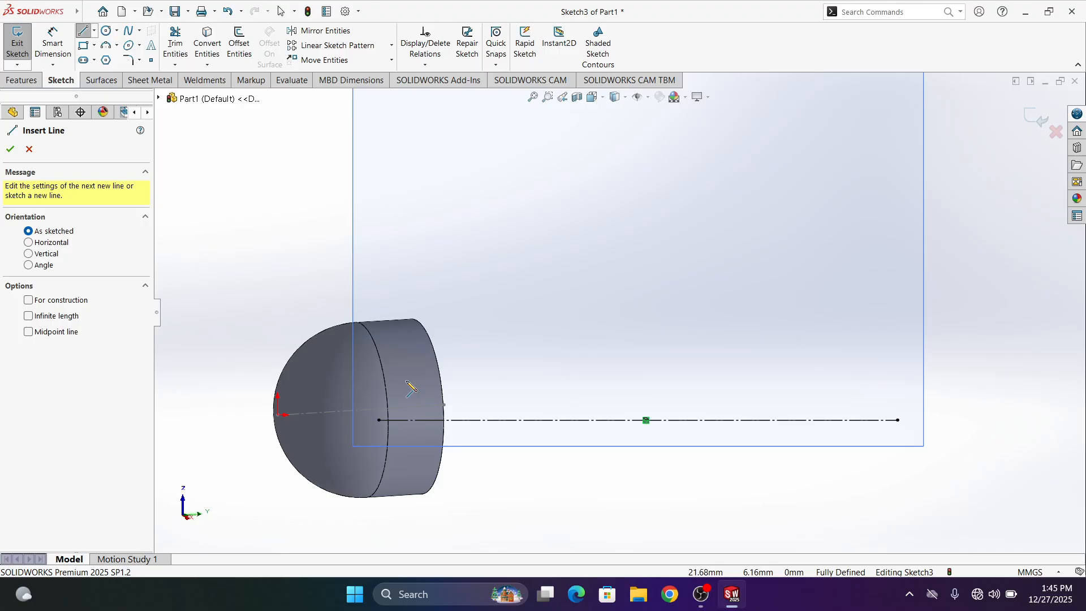
{"action": "left_click", "coordinate": [378, 420]}
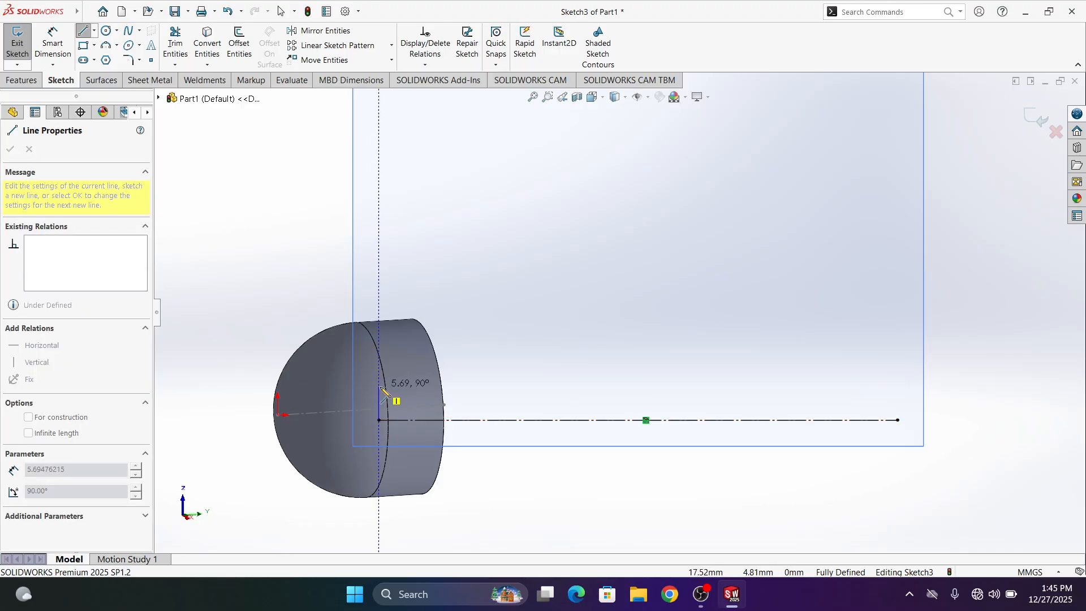
{"action": "left_click", "coordinate": [378, 387]}
{"action": "left_click", "coordinate": [898, 387]}
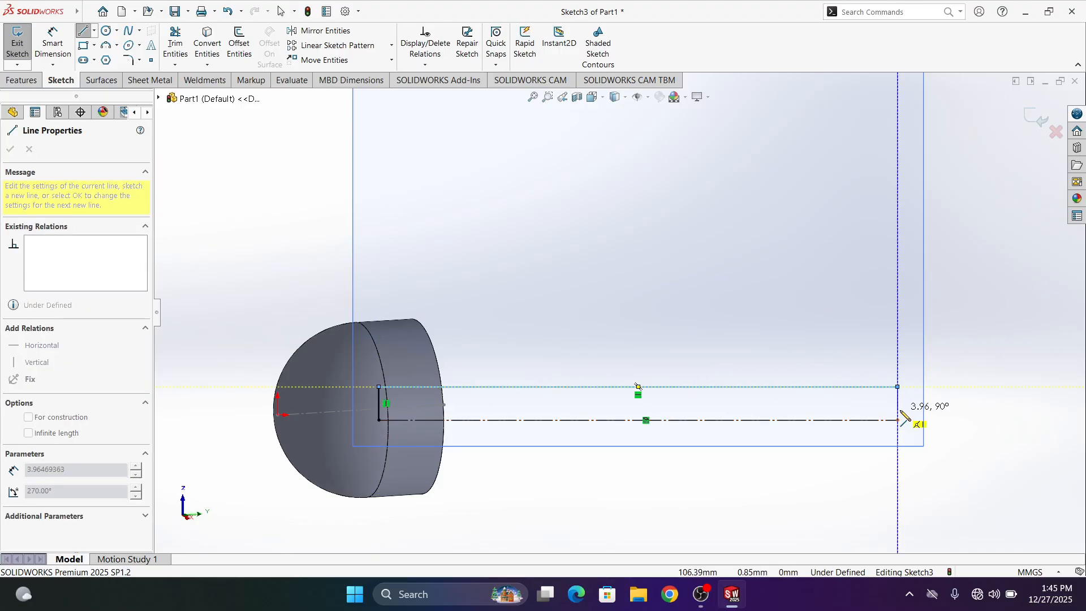
{"action": "left_click", "coordinate": [898, 420]}
{"action": "key", "text": "Escape"}
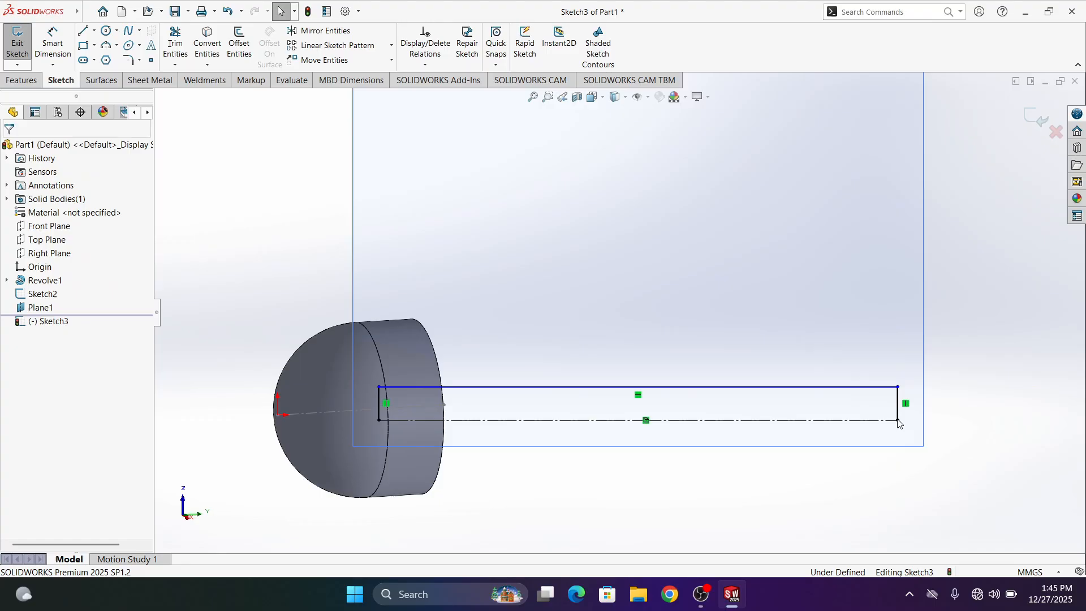
Dimension the rectangle's short side at the solid to 0.75 mm.
{"action": "left_click", "coordinate": [51, 37]}
{"action": "left_click", "coordinate": [378, 413]}
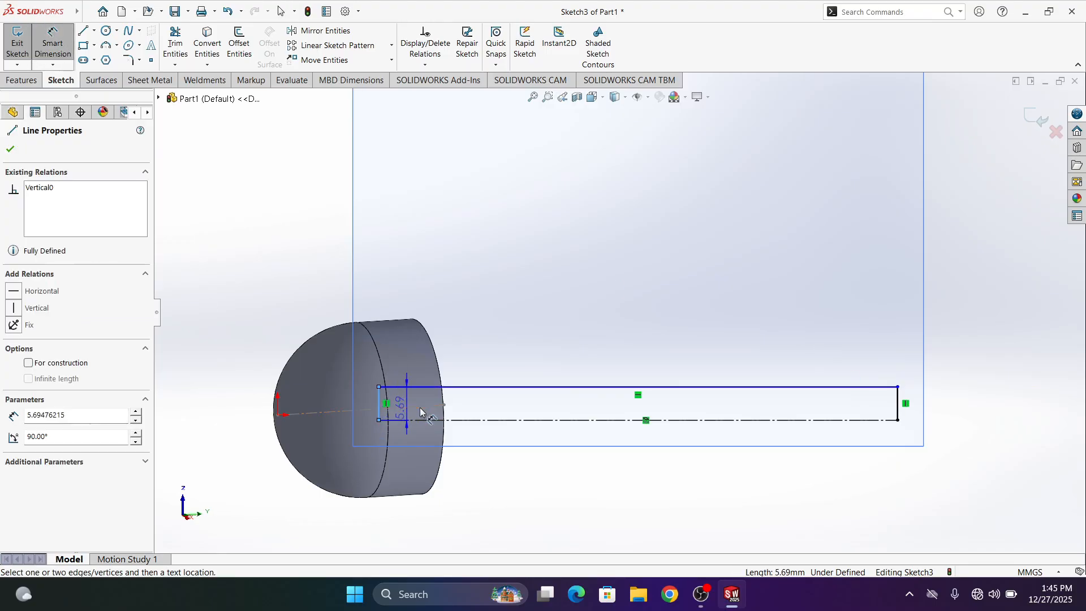
{"action": "left_click", "coordinate": [474, 360]}
{"action": "type", "text": "0.75"}
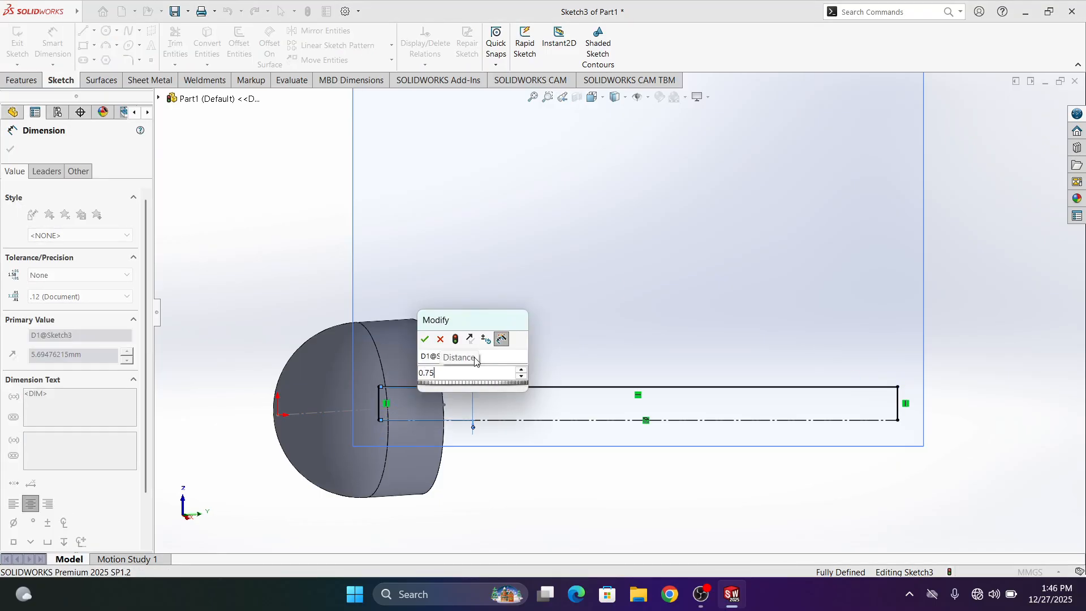
{"action": "key", "text": "Return"}
{"action": "left_click", "coordinate": [474, 352]}
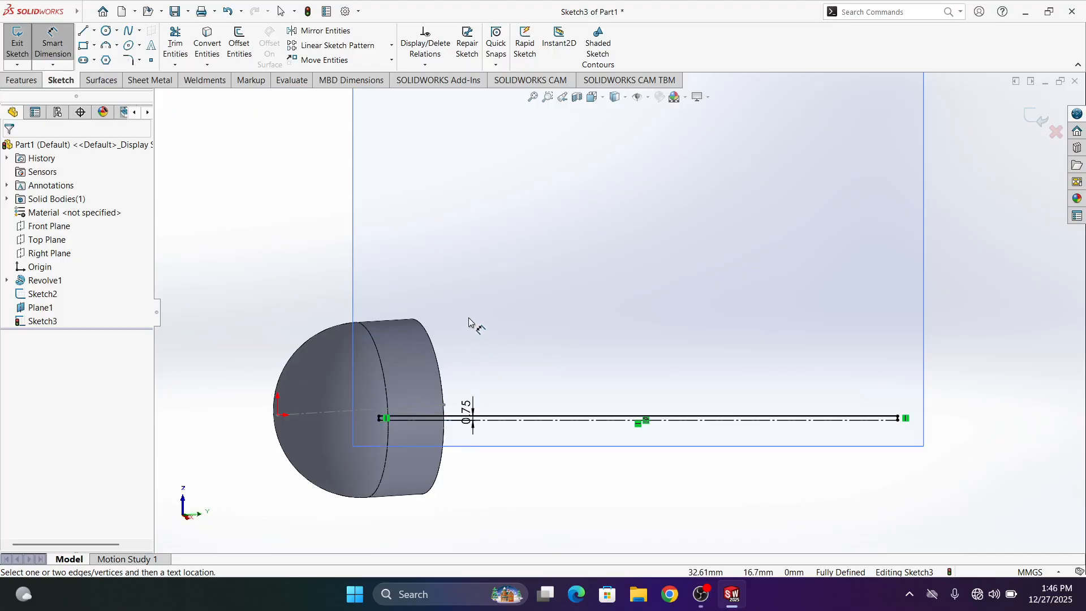
Finish the sketch and make a 360-degree revolved cut with the thin profile about the construction line.
{"action": "left_click", "coordinate": [17, 43]}
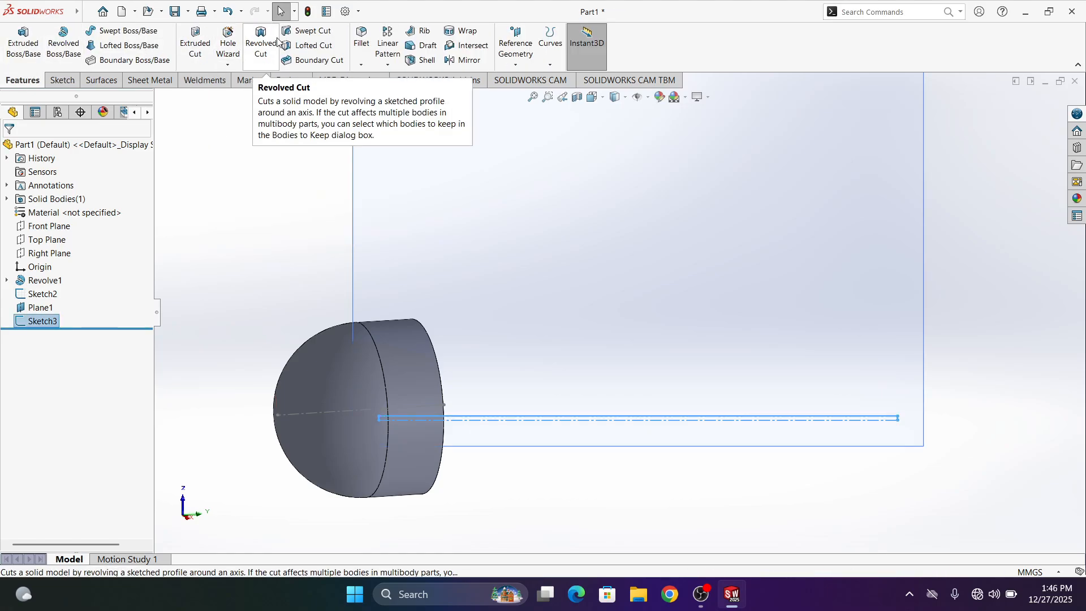
{"action": "left_click", "coordinate": [277, 42]}
{"action": "left_click", "coordinate": [598, 303]}
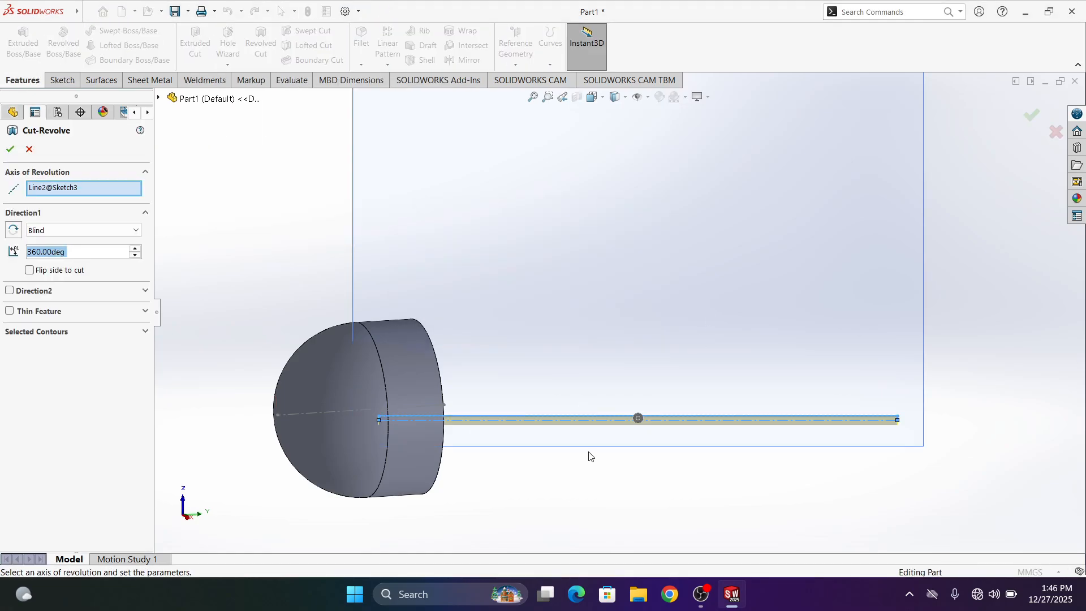
{"action": "left_click", "coordinate": [9, 150]}
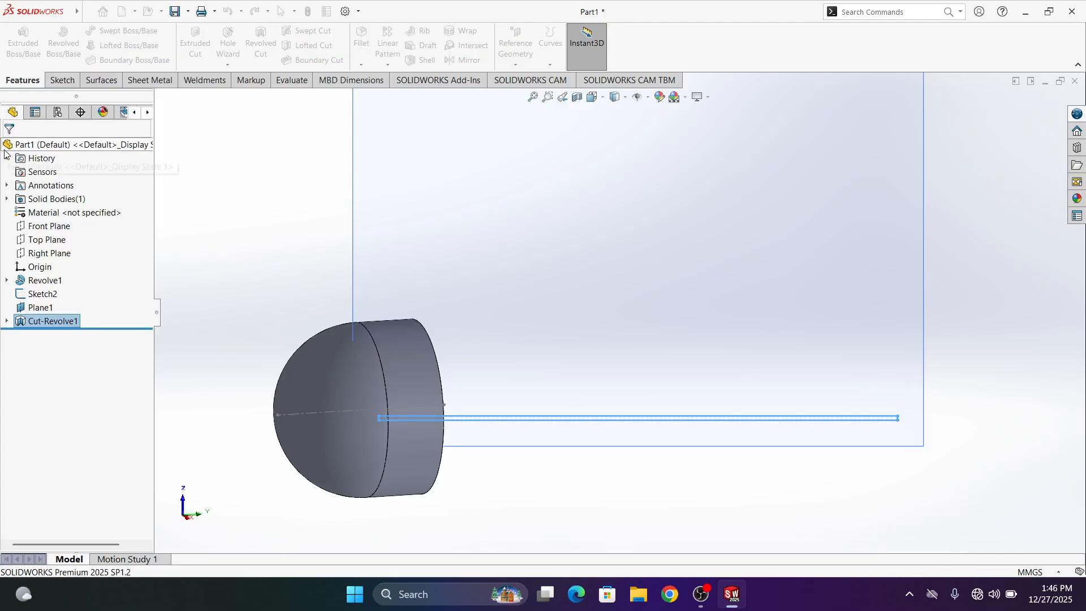
Start a circular pattern and choose the small angled hole in the flat face as the feature to repeat.
{"action": "middle_click_drag", "start_coordinate": [197, 250], "coordinate": [373, 415]}
{"action": "scroll", "coordinate": [597, 401], "scroll_direction": "down", "scroll_amount": 3}
{"action": "scroll", "coordinate": [597, 401], "scroll_direction": "down", "scroll_amount": 2}
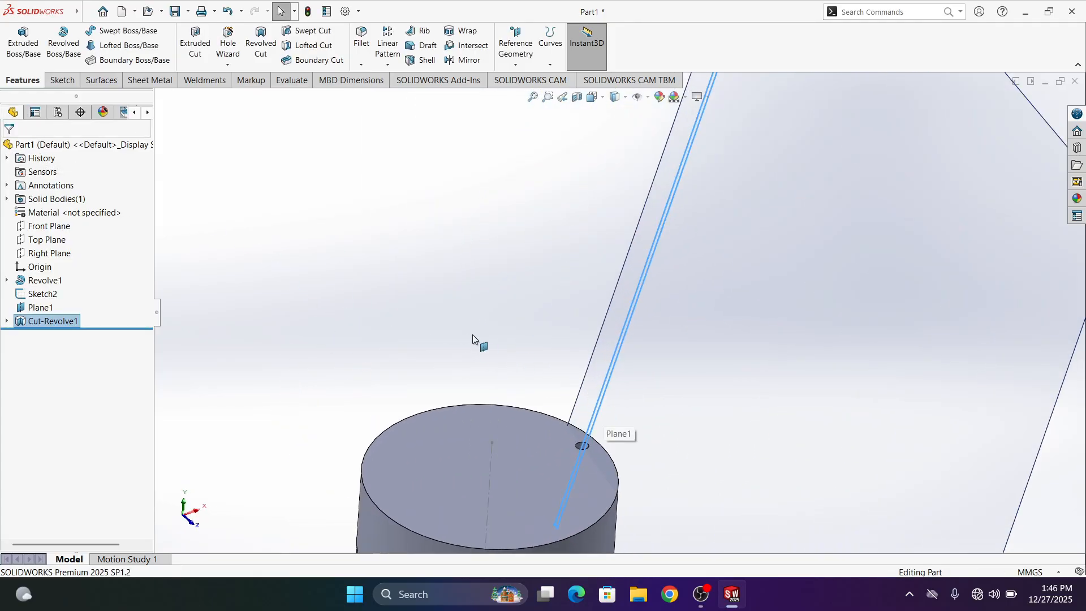
{"action": "scroll", "coordinate": [473, 334], "scroll_direction": "up", "scroll_amount": 3}
{"action": "scroll", "coordinate": [586, 388], "scroll_direction": "down", "scroll_amount": 4}
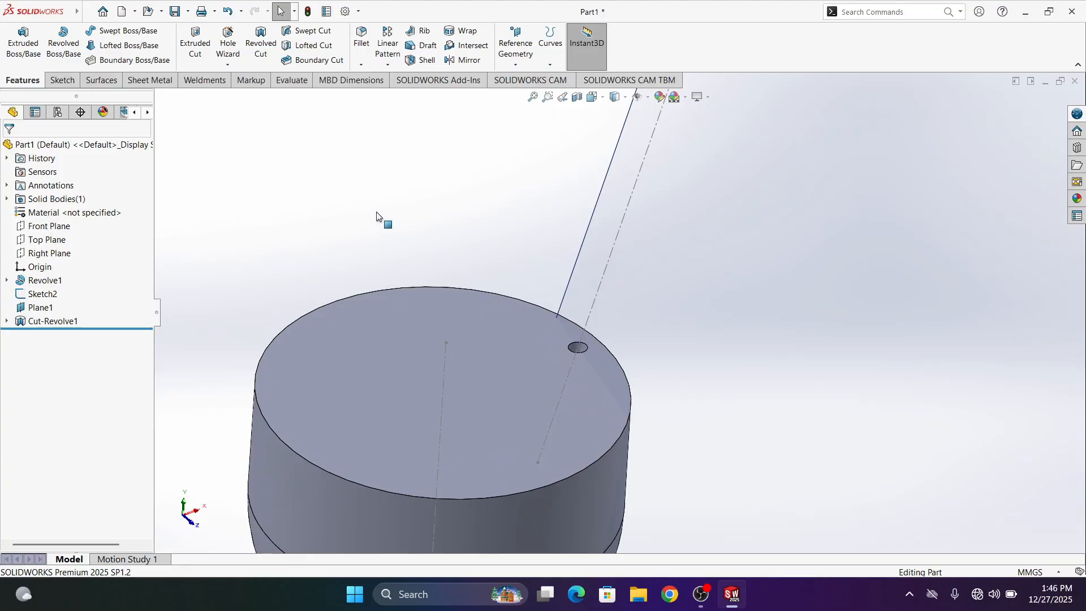
{"action": "scroll", "coordinate": [372, 212], "scroll_direction": "up", "scroll_amount": 3}
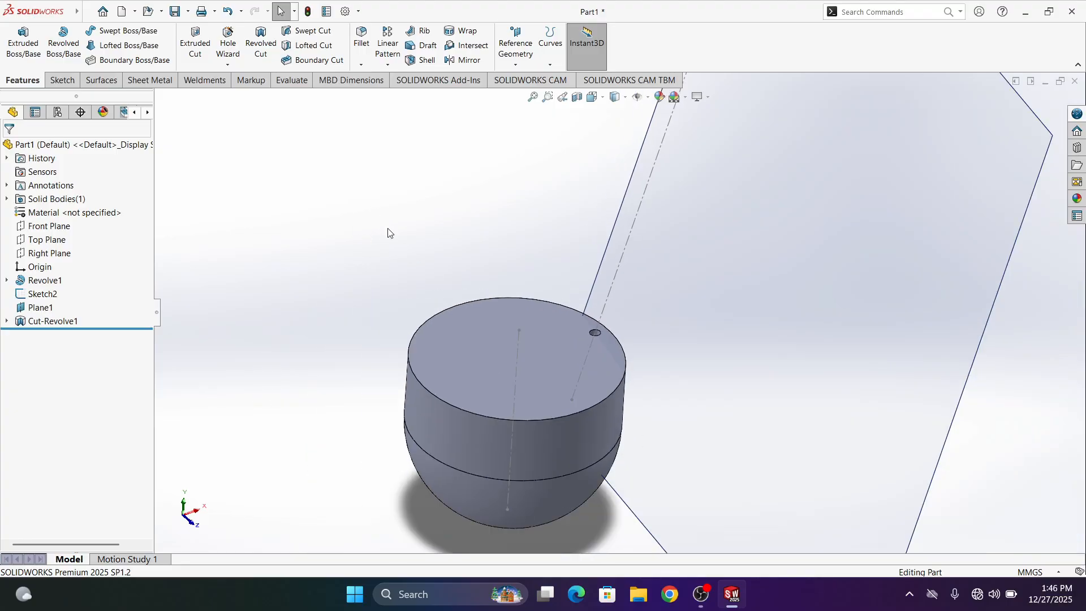
{"action": "scroll", "coordinate": [390, 233], "scroll_direction": "down", "scroll_amount": 1}
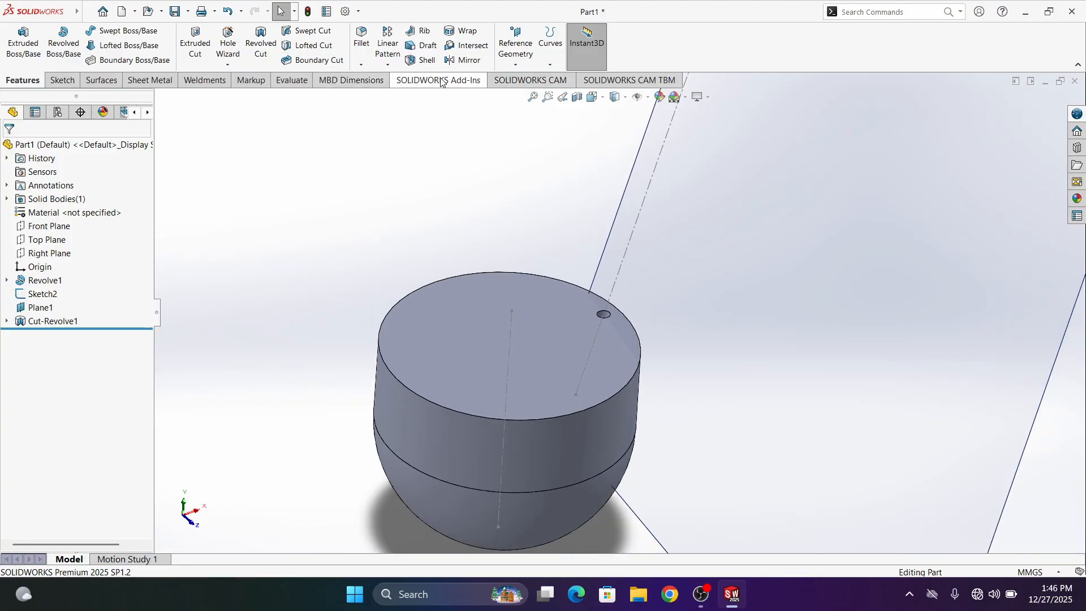
{"action": "left_click", "coordinate": [388, 64]}
{"action": "left_click", "coordinate": [416, 122]}
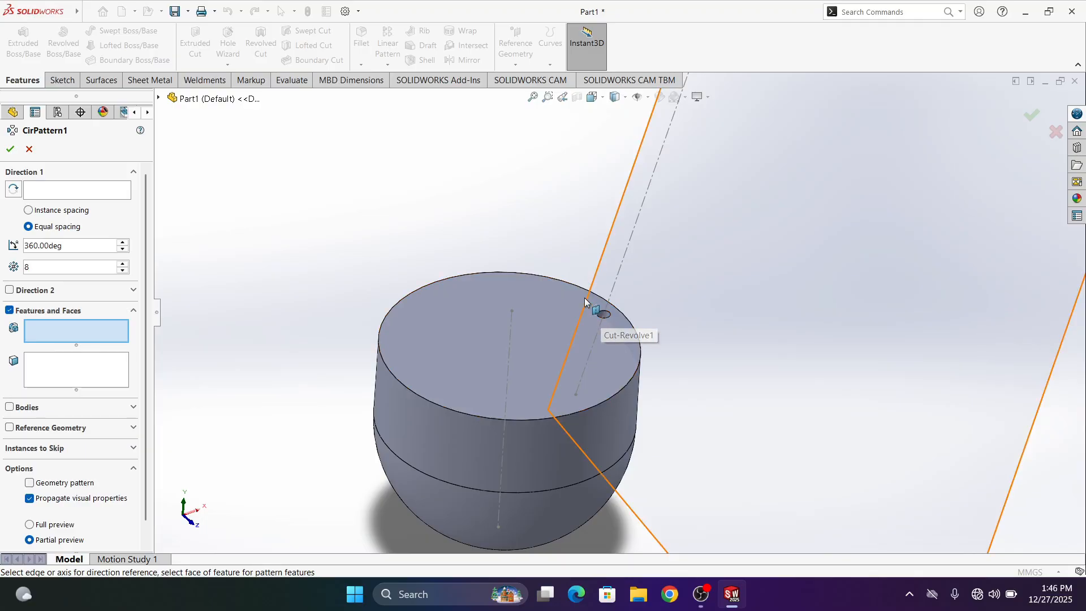
{"action": "scroll", "coordinate": [568, 333], "scroll_direction": "down", "scroll_amount": 3}
{"action": "scroll", "coordinate": [617, 316], "scroll_direction": "down", "scroll_amount": 2}
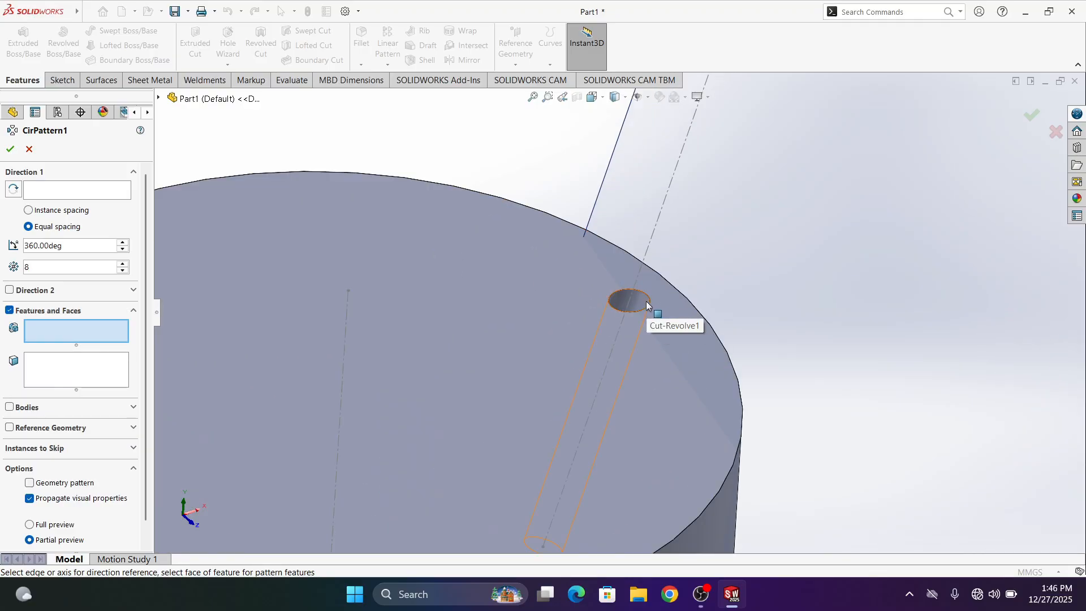
{"action": "left_click", "coordinate": [647, 306]}
Pattern the hole as 20 equally spaced instances around the cylindrical side face and accept the pattern.
{"action": "scroll", "coordinate": [424, 222], "scroll_direction": "up", "scroll_amount": 5}
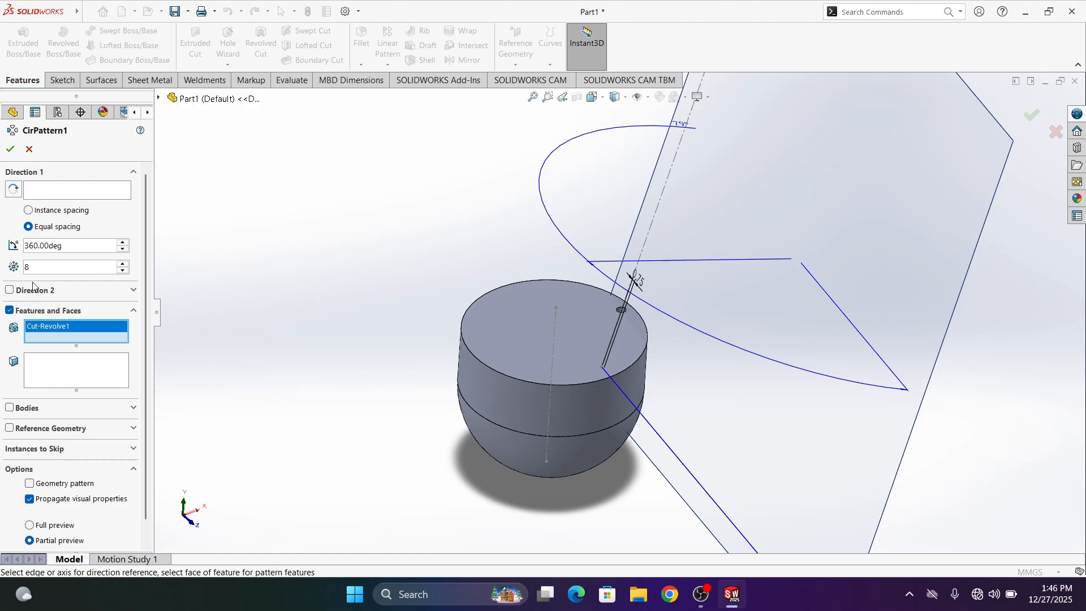
{"action": "type", "text": "0"}
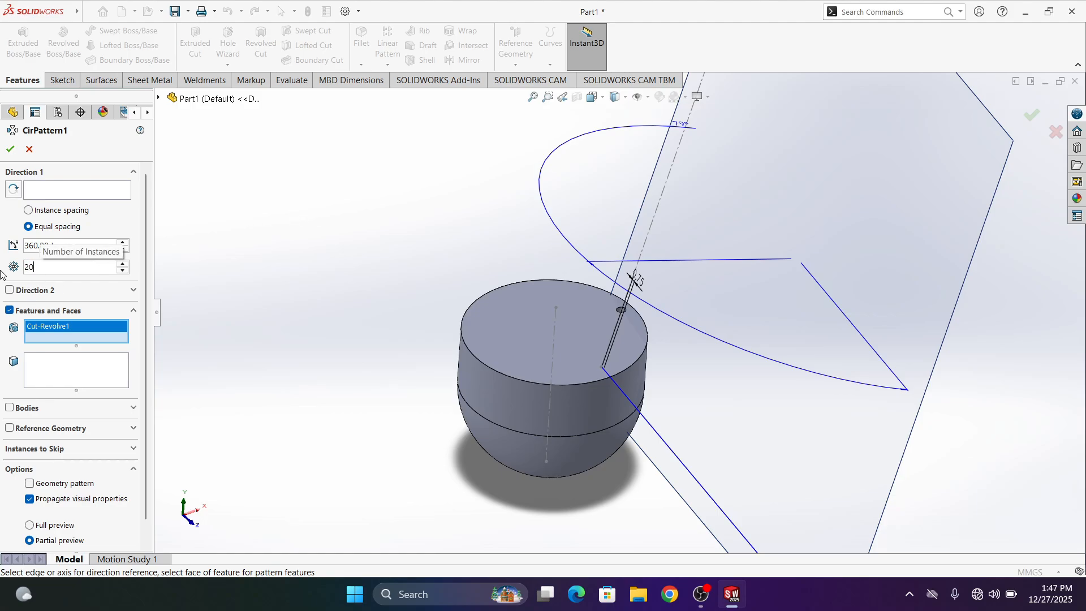
{"action": "left_click", "coordinate": [55, 196]}
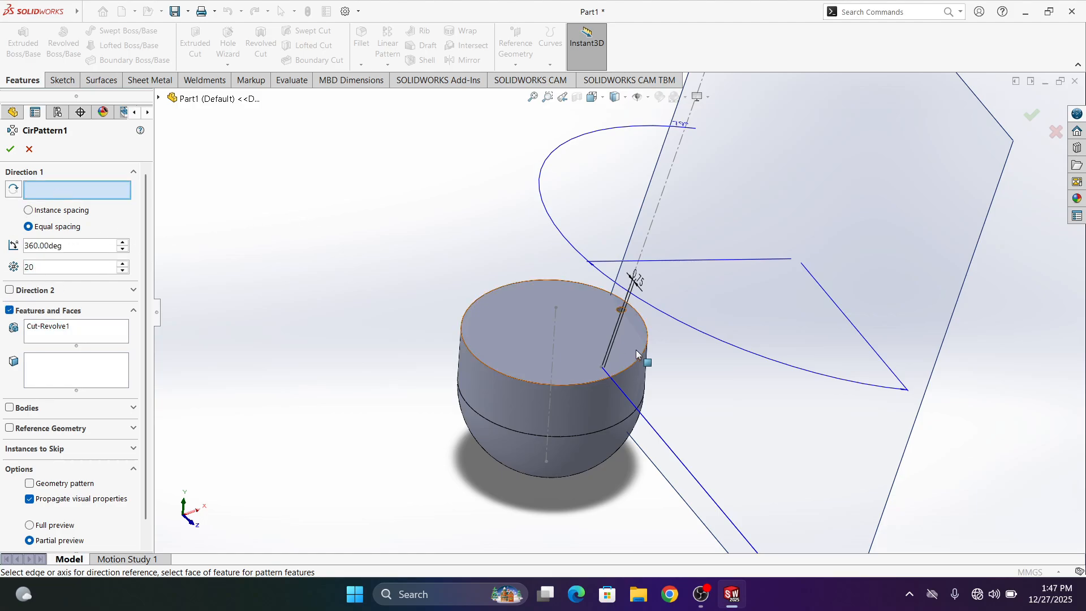
{"action": "left_click", "coordinate": [507, 399]}
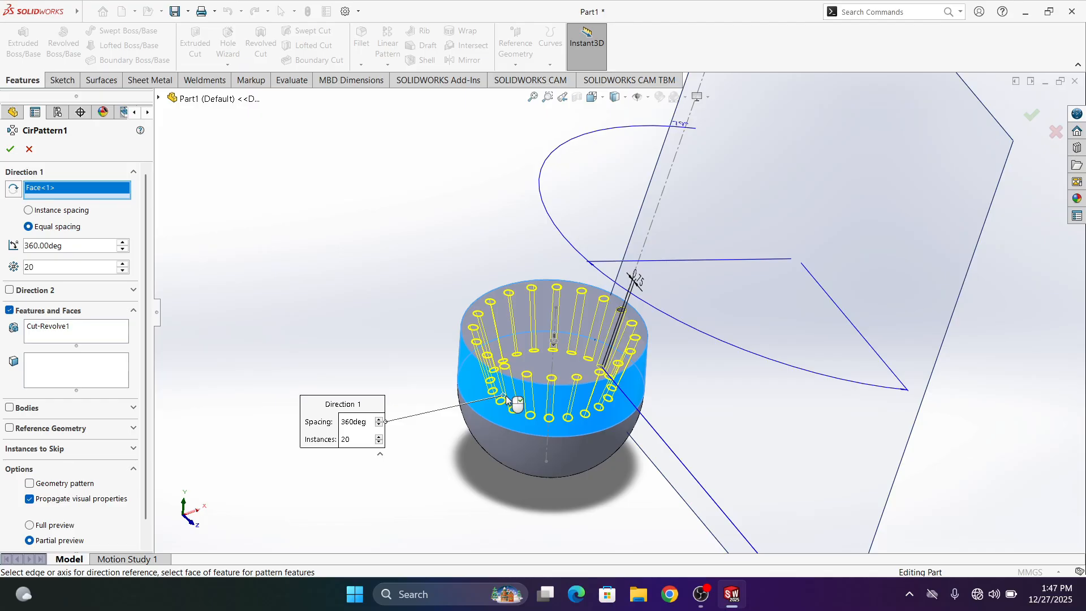
{"action": "left_click", "coordinate": [9, 150]}
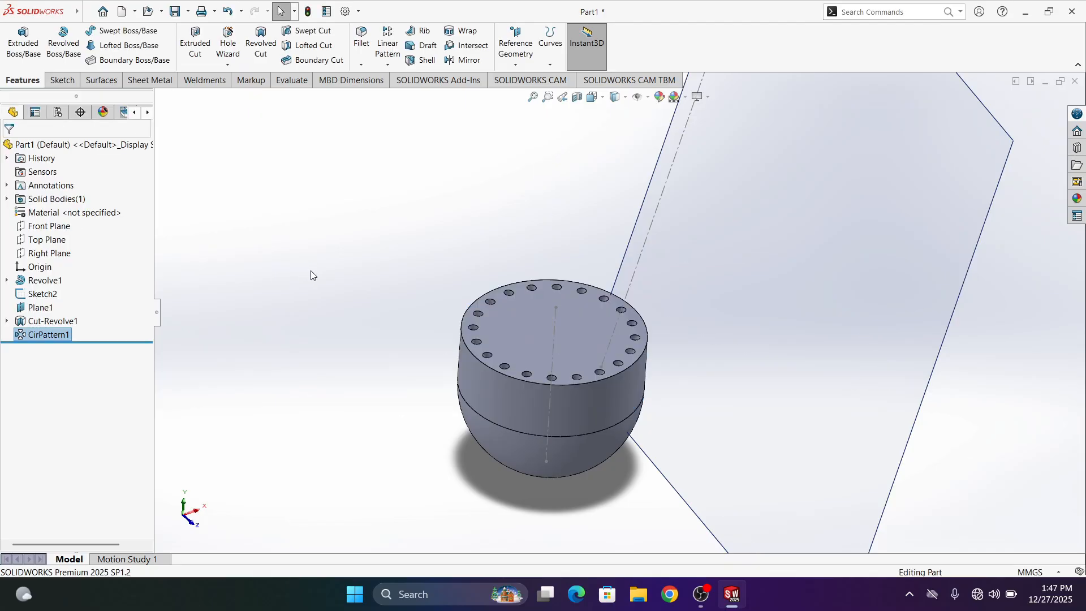
Start a new sketch on the angled plane (Plane1).
{"action": "middle_click_drag", "start_coordinate": [312, 271], "coordinate": [348, 280]}
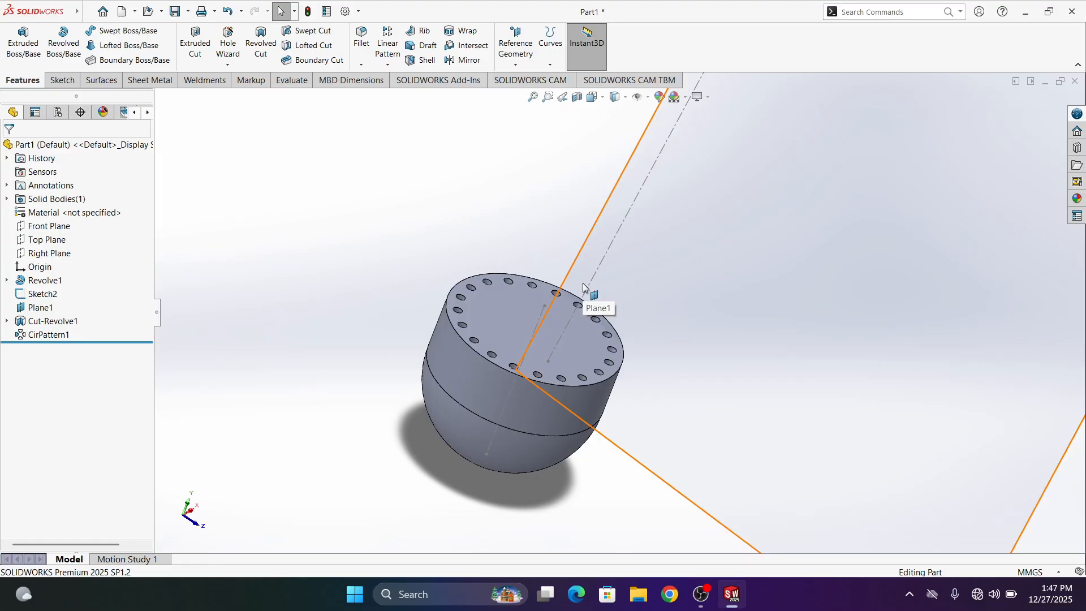
{"action": "scroll", "coordinate": [567, 358], "scroll_direction": "up", "scroll_amount": 4}
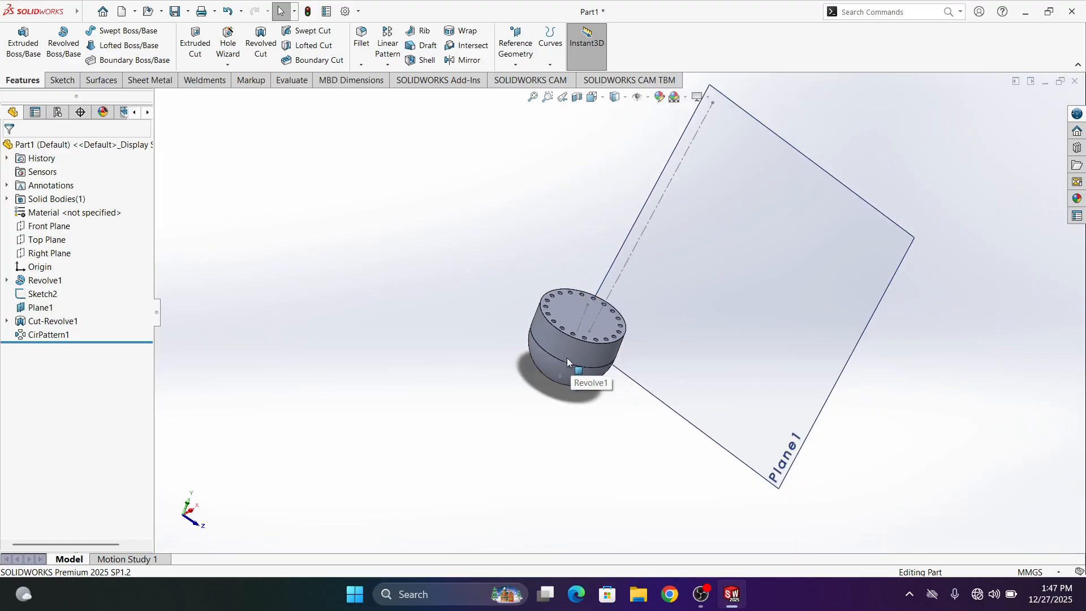
{"action": "scroll", "coordinate": [659, 311], "scroll_direction": "up", "scroll_amount": 2}
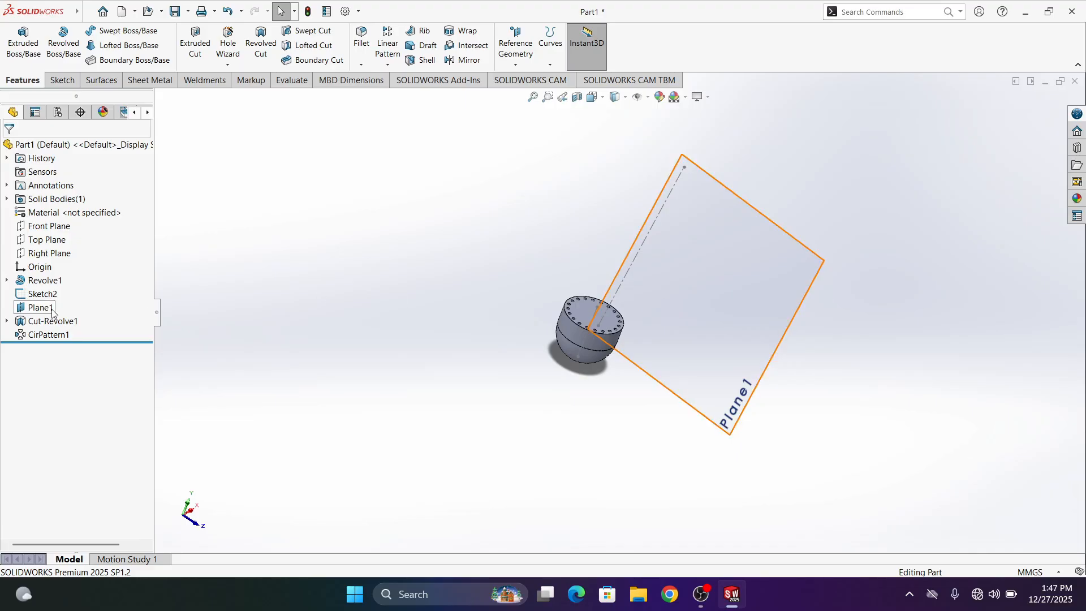
{"action": "right_click", "coordinate": [44, 309]}
{"action": "left_click", "coordinate": [85, 274]}
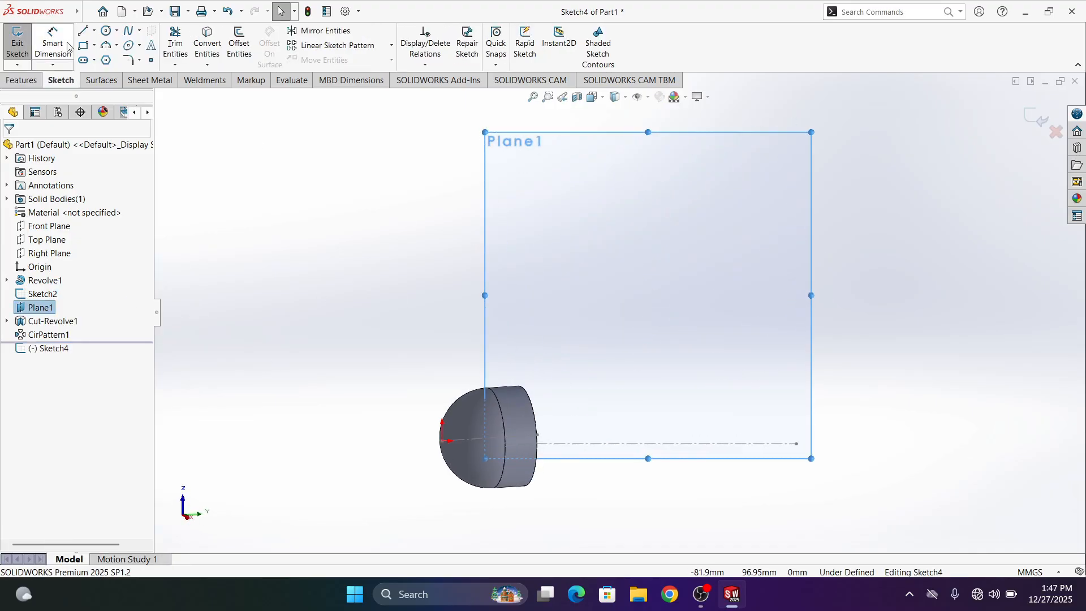
Convert the existing angled centreline into the sketch and make the converted line construction geometry.
{"action": "left_click", "coordinate": [207, 43]}
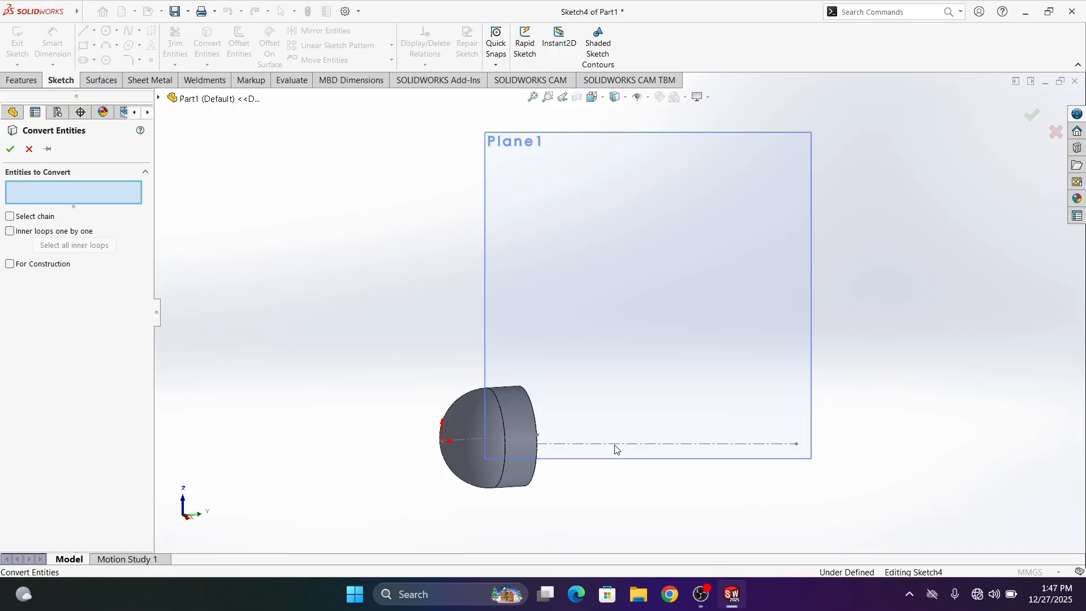
{"action": "scroll", "coordinate": [616, 450], "scroll_direction": "down", "scroll_amount": 2}
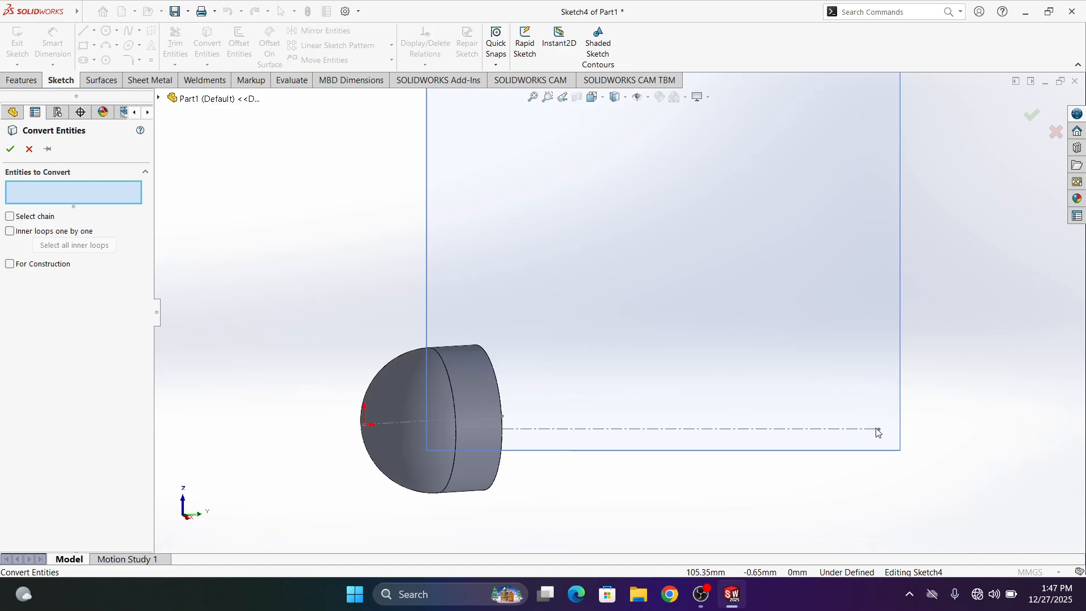
{"action": "left_click", "coordinate": [542, 430]}
{"action": "left_click", "coordinate": [10, 149]}
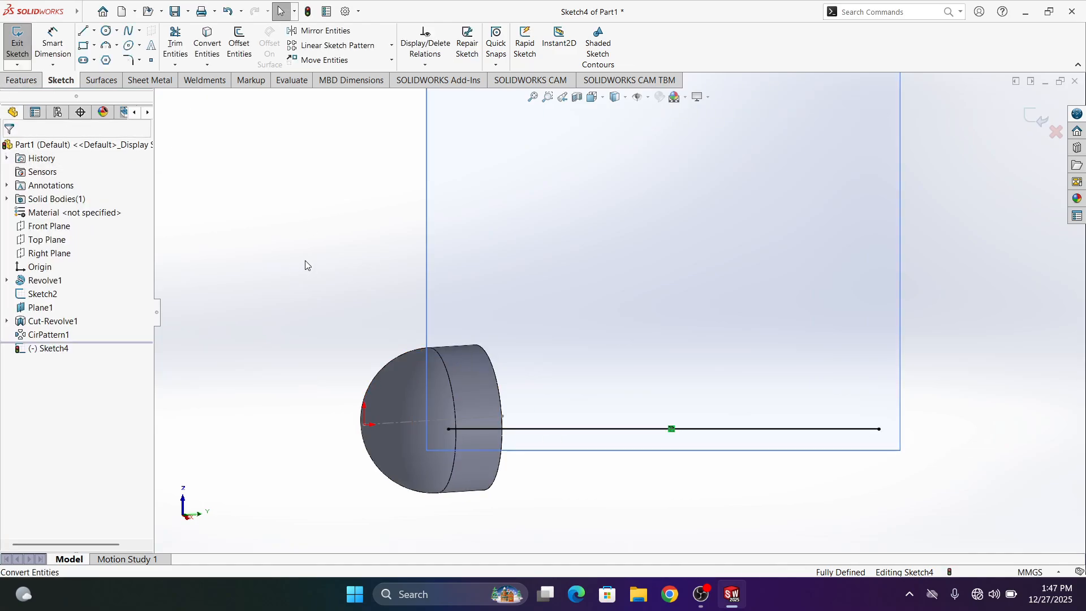
{"action": "left_click", "coordinate": [545, 429]}
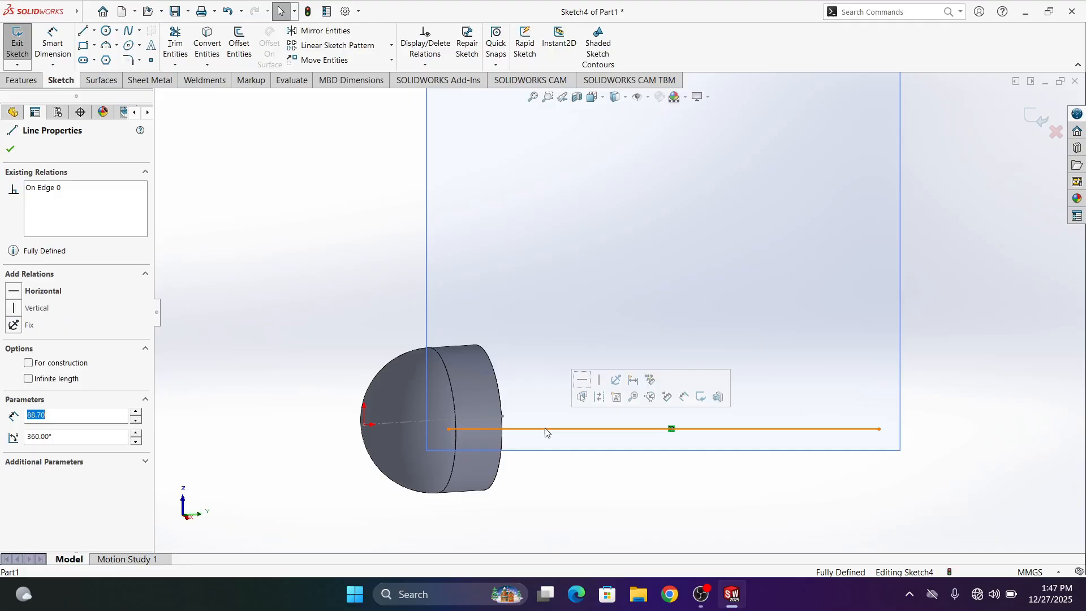
{"action": "left_click", "coordinate": [64, 362]}
{"action": "left_click", "coordinate": [216, 334]}
Sketch a tapered three-line profile on the construction line, about 5.8 mm high at the solid end and about 2.9 mm at the outer end.
{"action": "mouse_move", "coordinate": [25, 21]}
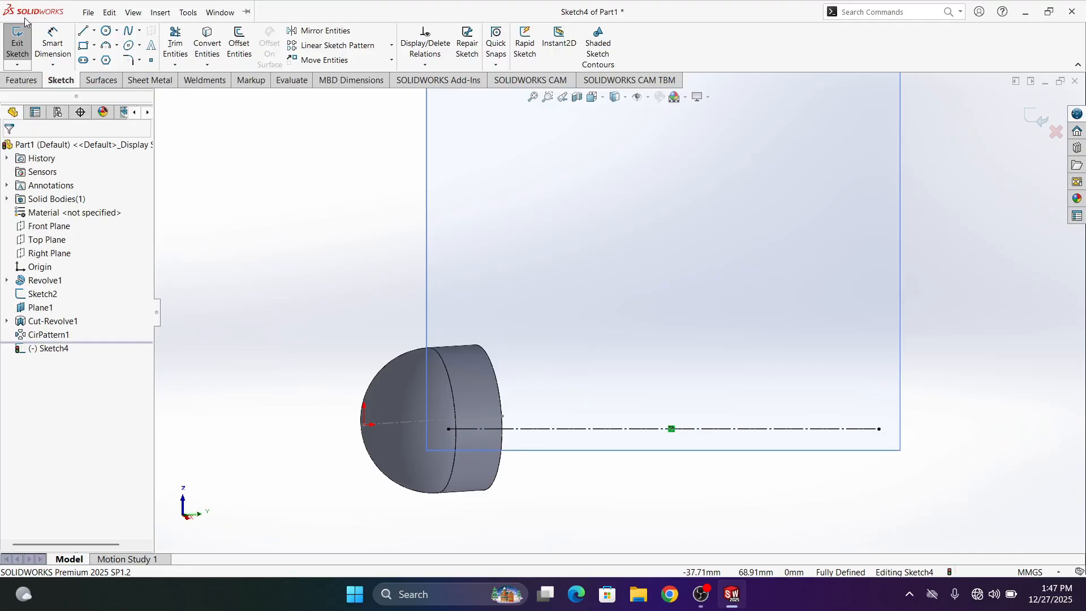
{"action": "left_click", "coordinate": [83, 31]}
{"action": "left_click", "coordinate": [449, 428]}
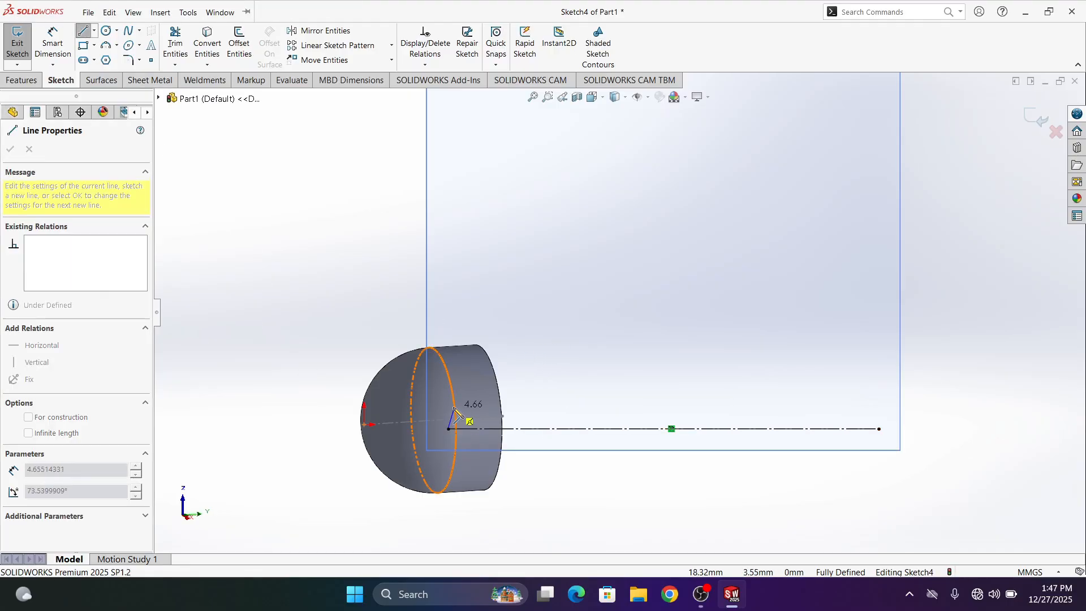
{"action": "left_click", "coordinate": [449, 401]}
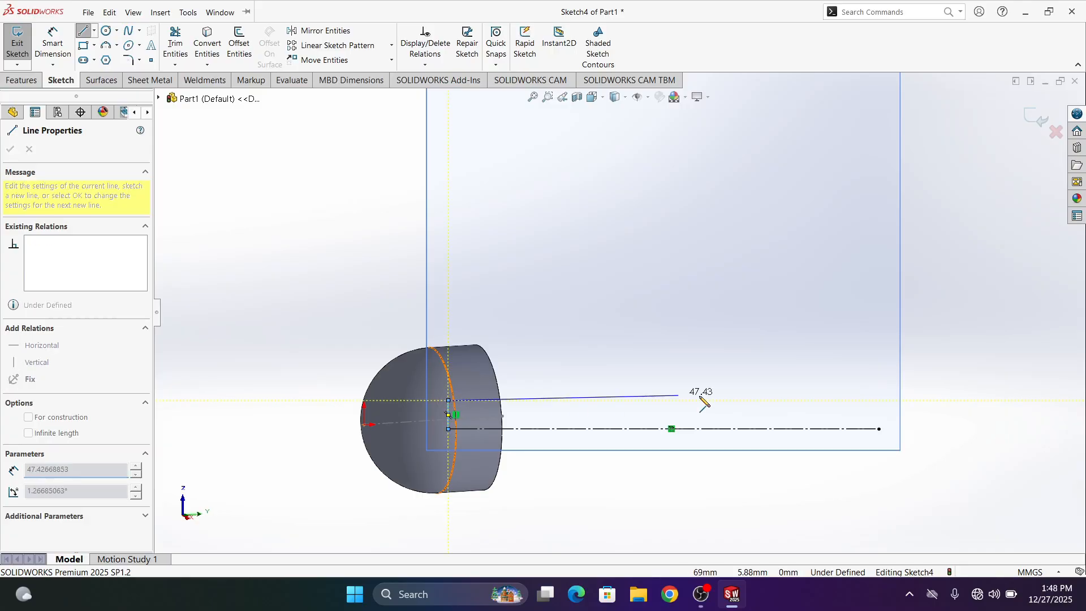
{"action": "left_click", "coordinate": [879, 415]}
{"action": "left_click", "coordinate": [860, 427]}
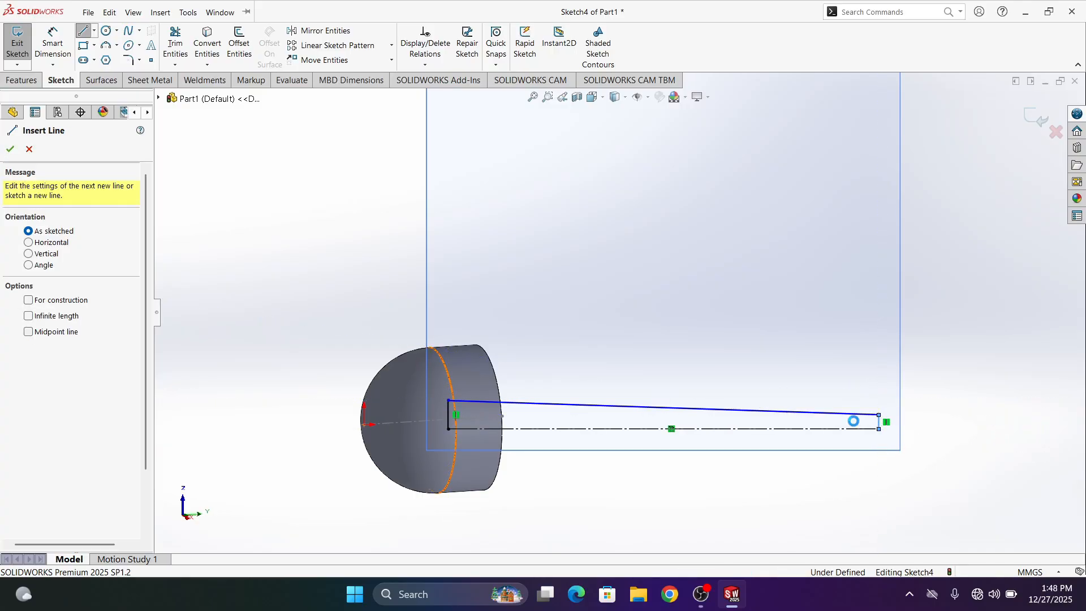
{"action": "key", "text": "Escape"}
Dimension the profile's short side inside the solid to 0.75 mm.
{"action": "left_click", "coordinate": [56, 44]}
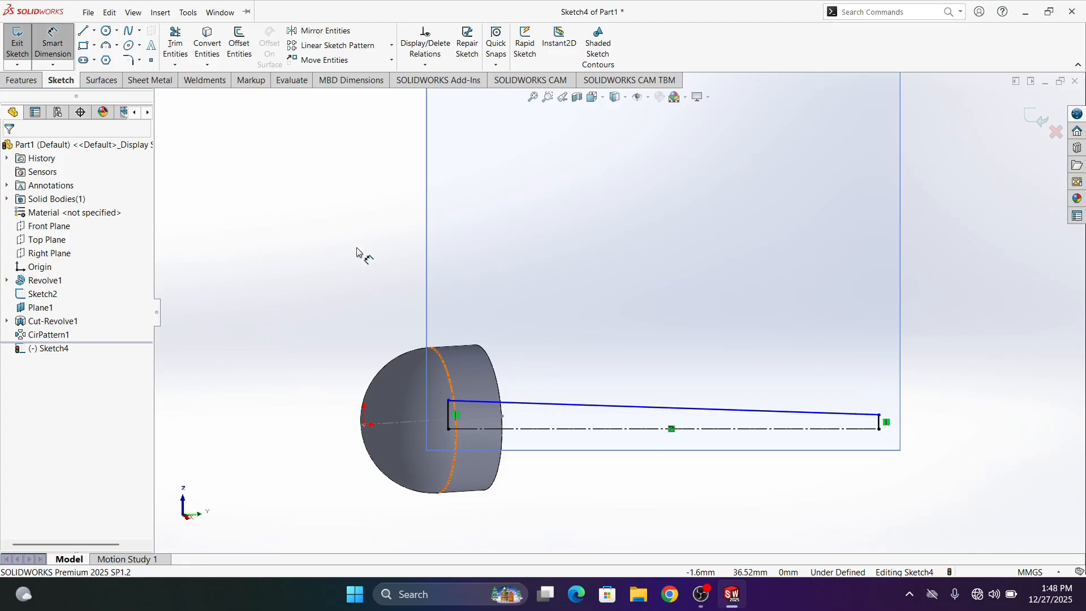
{"action": "left_click", "coordinate": [449, 400]}
{"action": "left_click", "coordinate": [449, 429]}
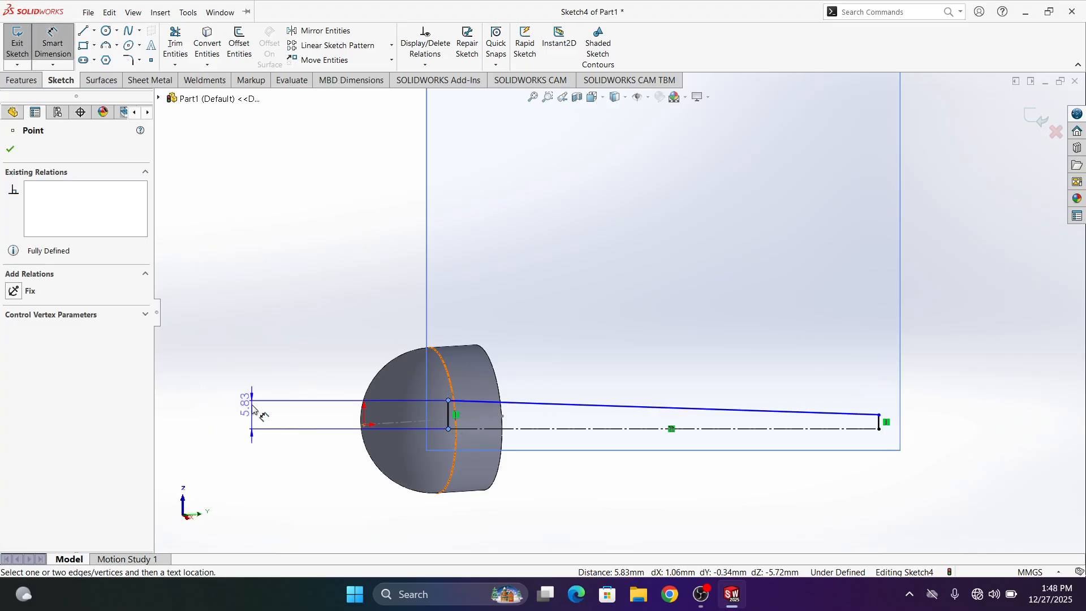
{"action": "left_click", "coordinate": [253, 409]}
{"action": "type", "text": "0.75"}
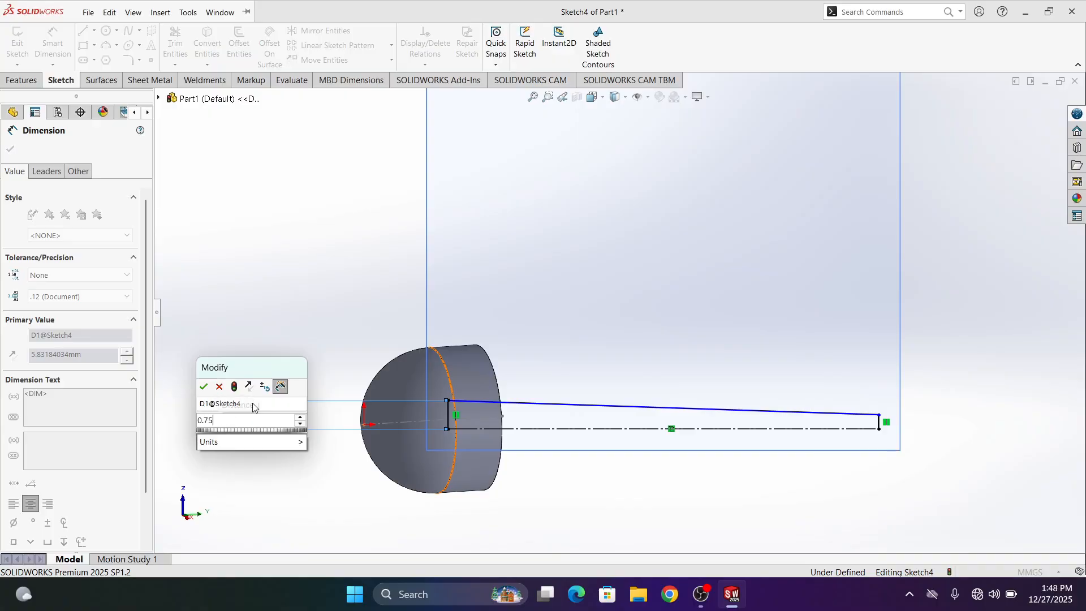
{"action": "key", "text": "Return"}
{"action": "left_click", "coordinate": [671, 493]}
Dimension the profile's short side at the free outer end to 0.25 mm.
{"action": "scroll", "coordinate": [695, 475], "scroll_direction": "down", "scroll_amount": 4}
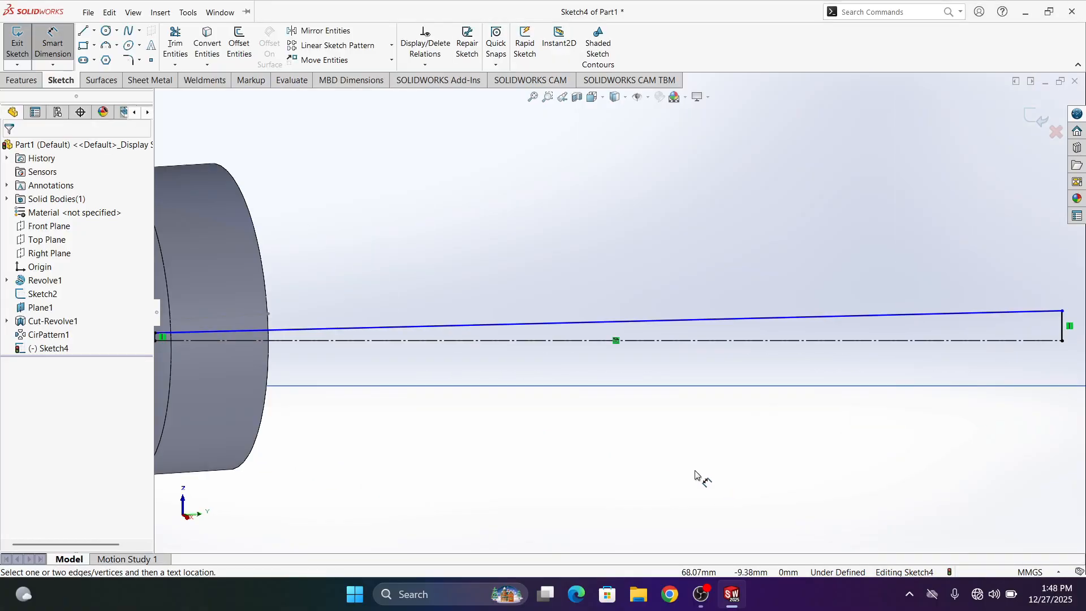
{"action": "left_click", "coordinate": [1062, 312]}
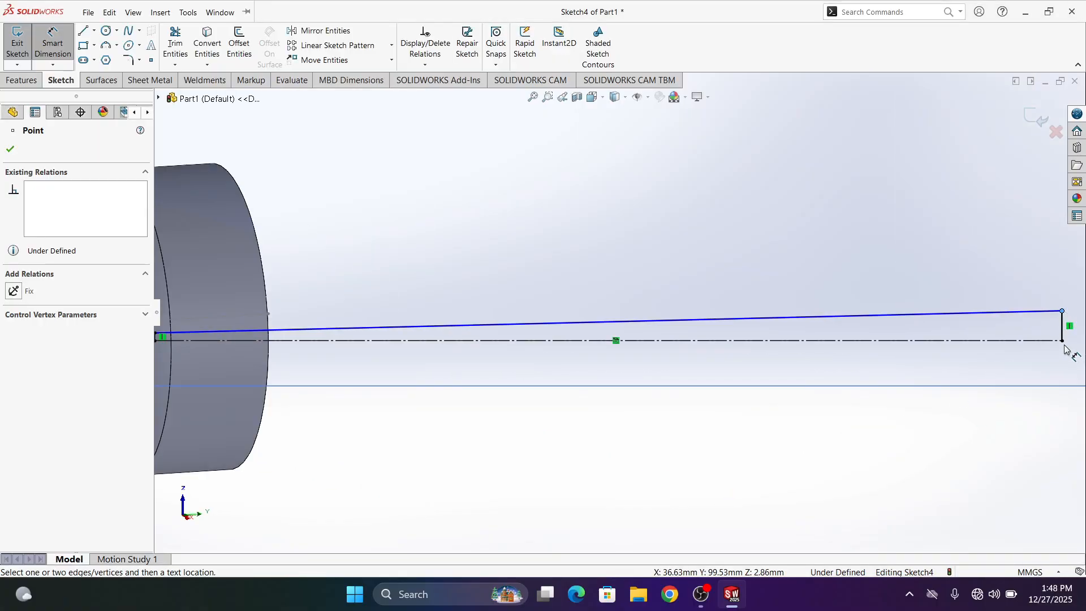
{"action": "left_click", "coordinate": [1063, 340]}
{"action": "scroll", "coordinate": [686, 405], "scroll_direction": "up", "scroll_amount": 4}
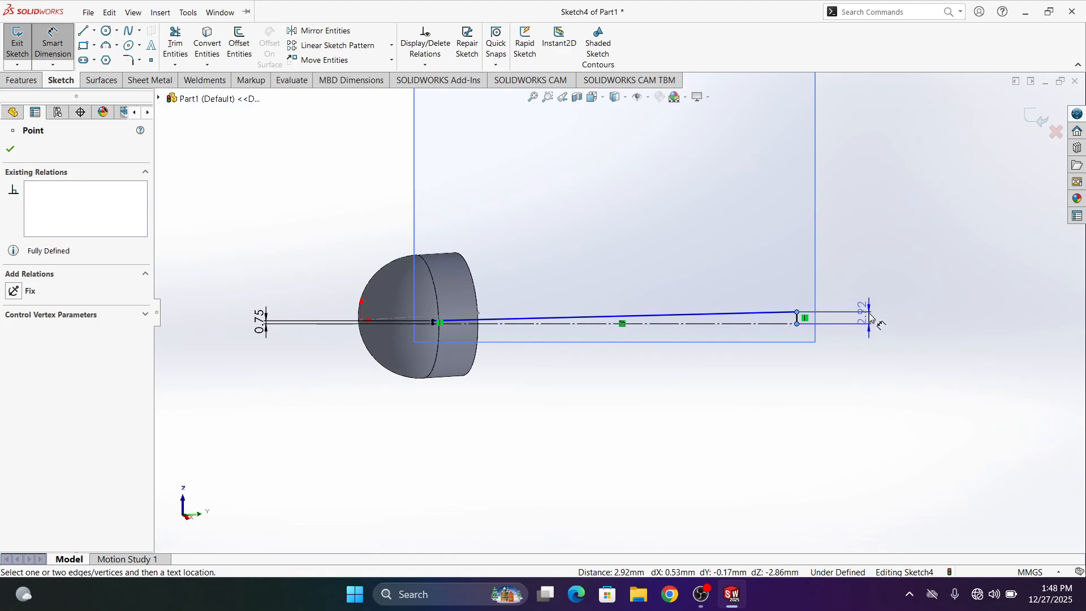
{"action": "left_click", "coordinate": [857, 318]}
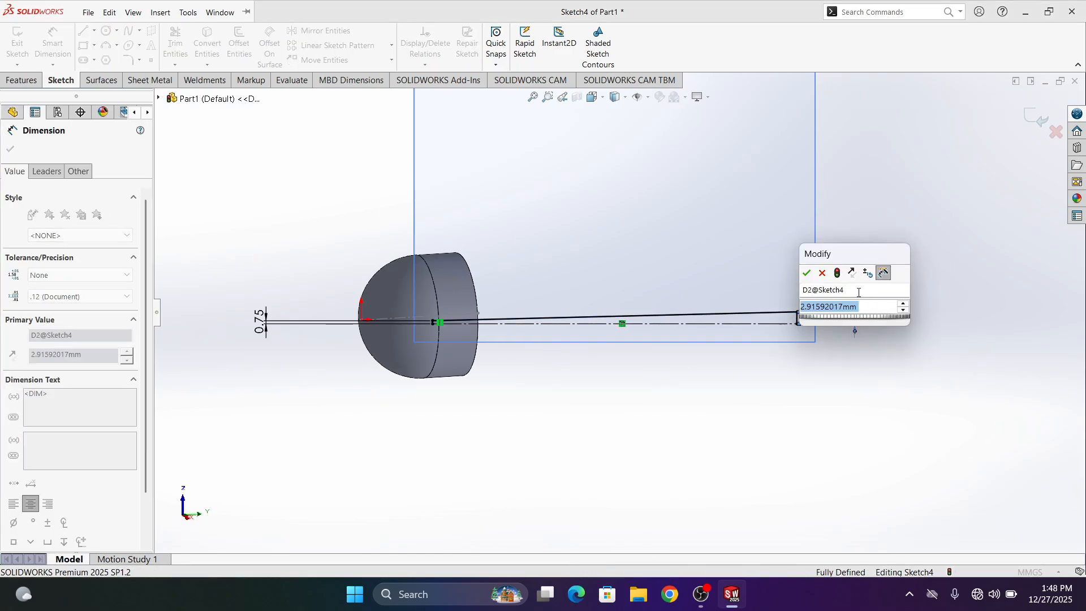
{"action": "type", "text": "0.25"}
{"action": "key", "text": "Return"}
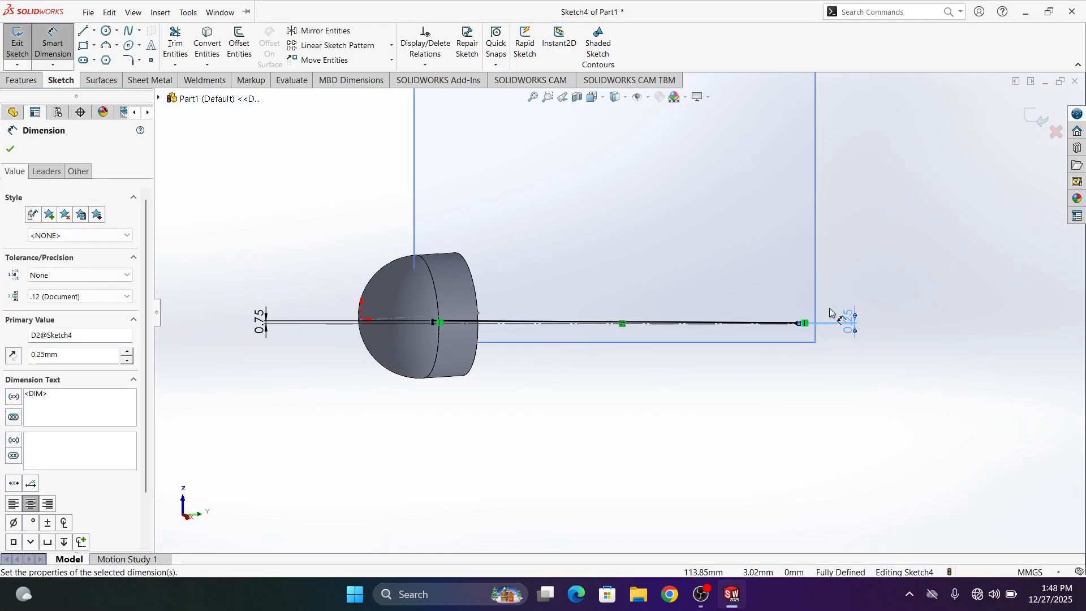
{"action": "left_click", "coordinate": [303, 249]}
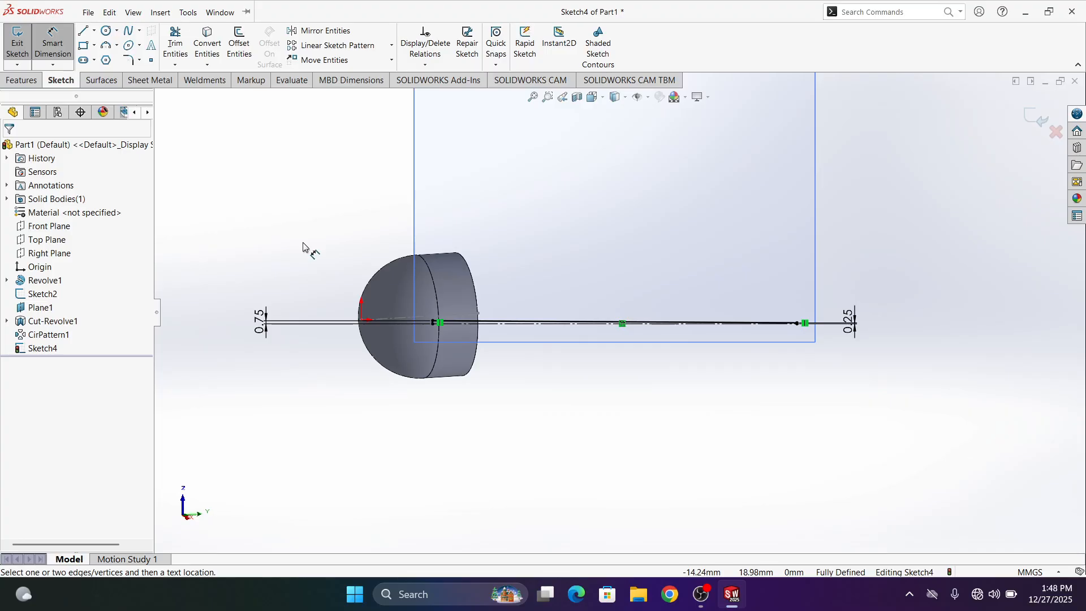
Finish the sketch and revolve the tapered profile 360 degrees about the construction line as a separate body, without merging the result.
{"action": "scroll", "coordinate": [396, 248], "scroll_direction": "down", "scroll_amount": 2}
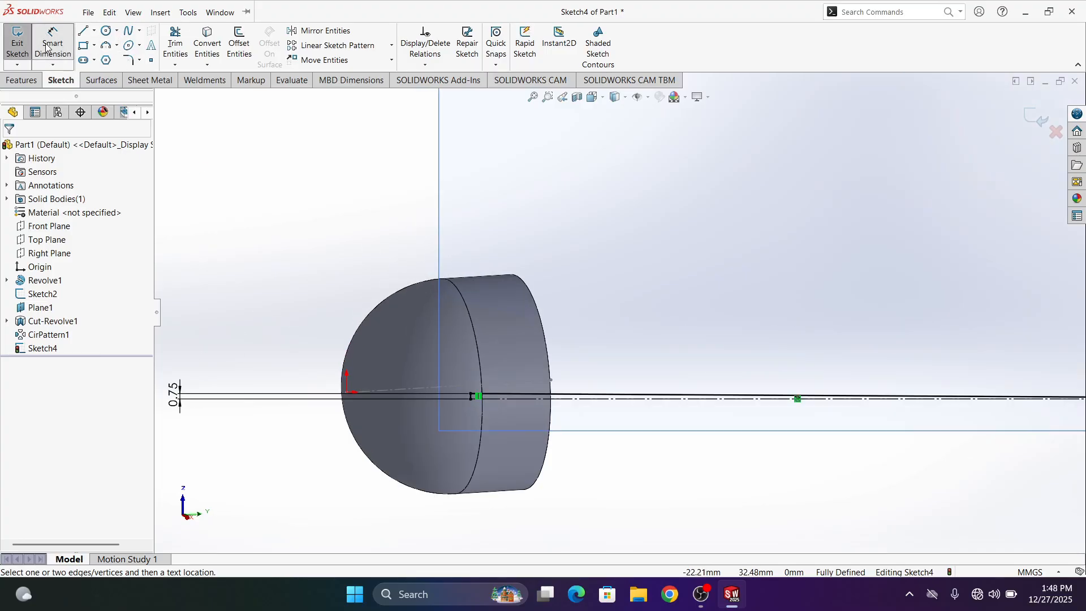
{"action": "left_click", "coordinate": [17, 42]}
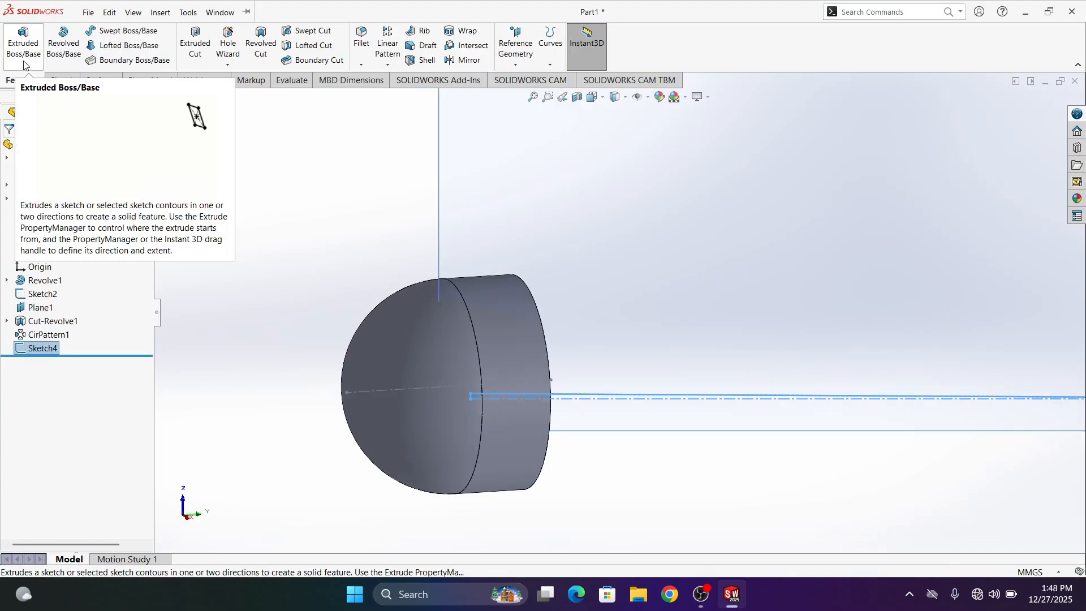
{"action": "left_click", "coordinate": [63, 43]}
{"action": "left_click", "coordinate": [562, 306]}
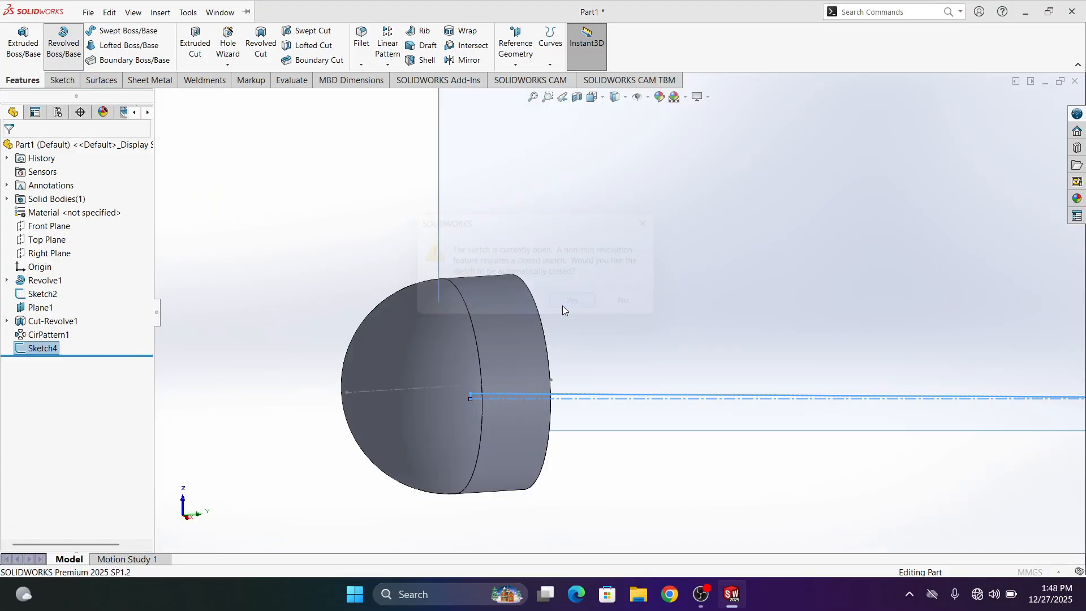
{"action": "middle_click_drag", "start_coordinate": [318, 282], "coordinate": [618, 398]}
{"action": "scroll", "coordinate": [772, 368], "scroll_direction": "down", "scroll_amount": 5}
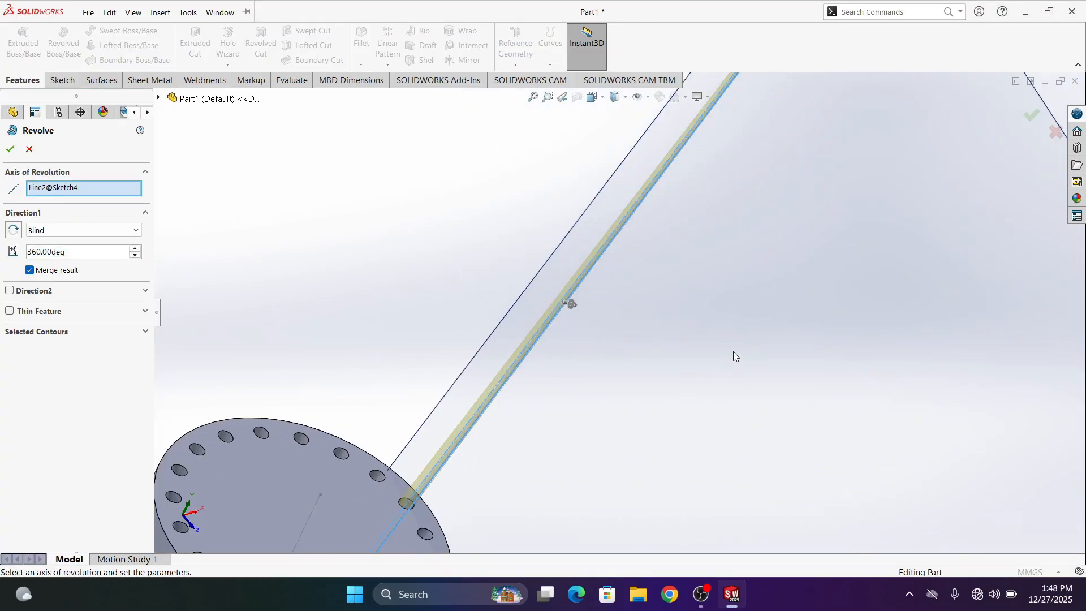
{"action": "left_click", "coordinate": [30, 271]}
{"action": "left_click", "coordinate": [10, 149]}
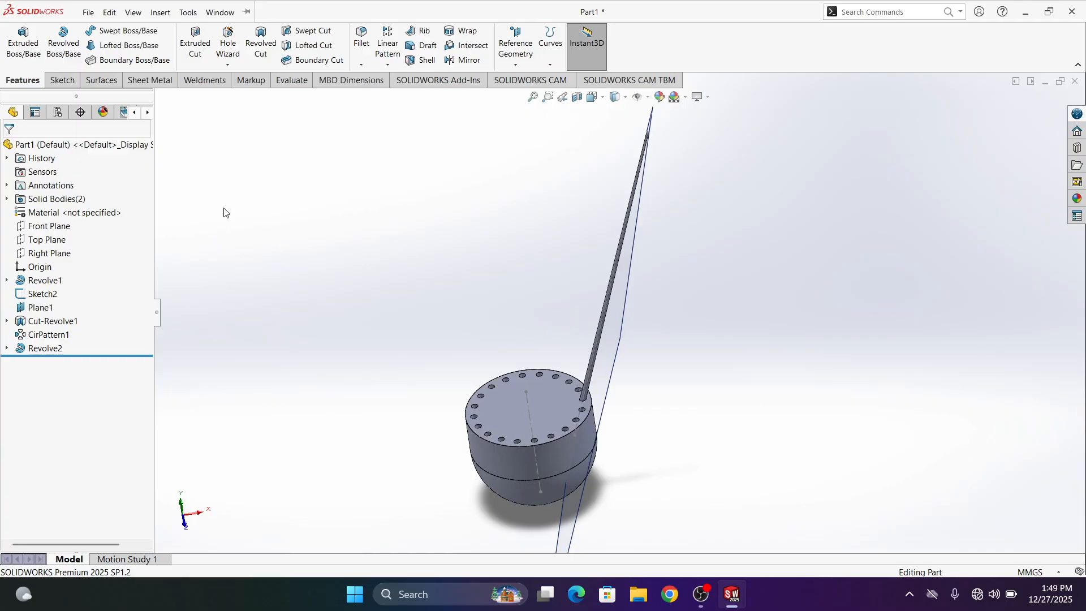
Start another sketch on Plane1 and convert the angled centreline inside the tapered rod into it as a construction line.
{"action": "right_click", "coordinate": [40, 308]}
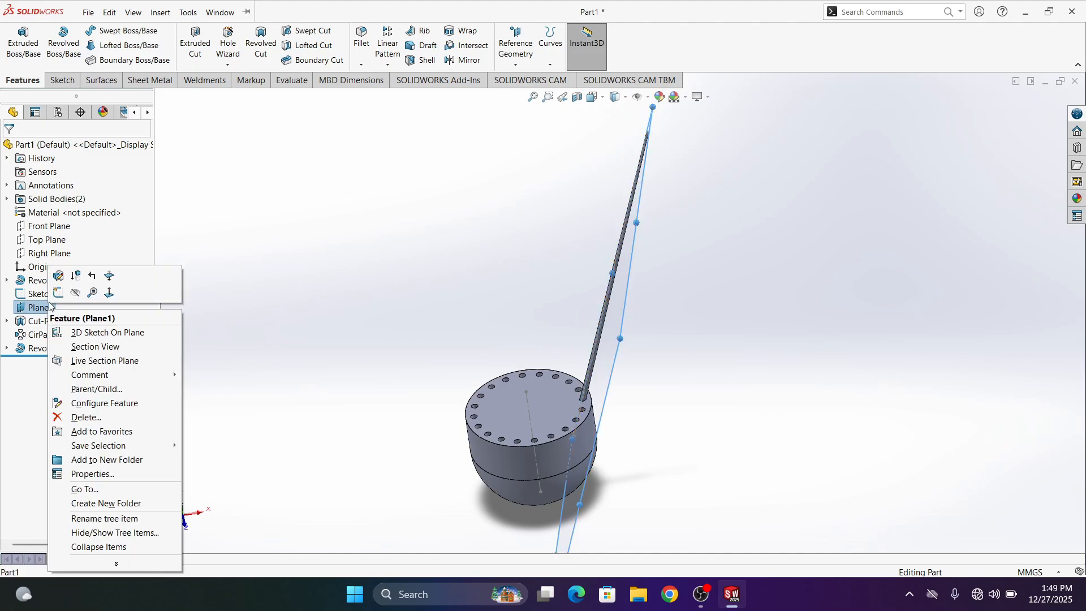
{"action": "left_click", "coordinate": [79, 278]}
{"action": "scroll", "coordinate": [763, 435], "scroll_direction": "down", "scroll_amount": 3}
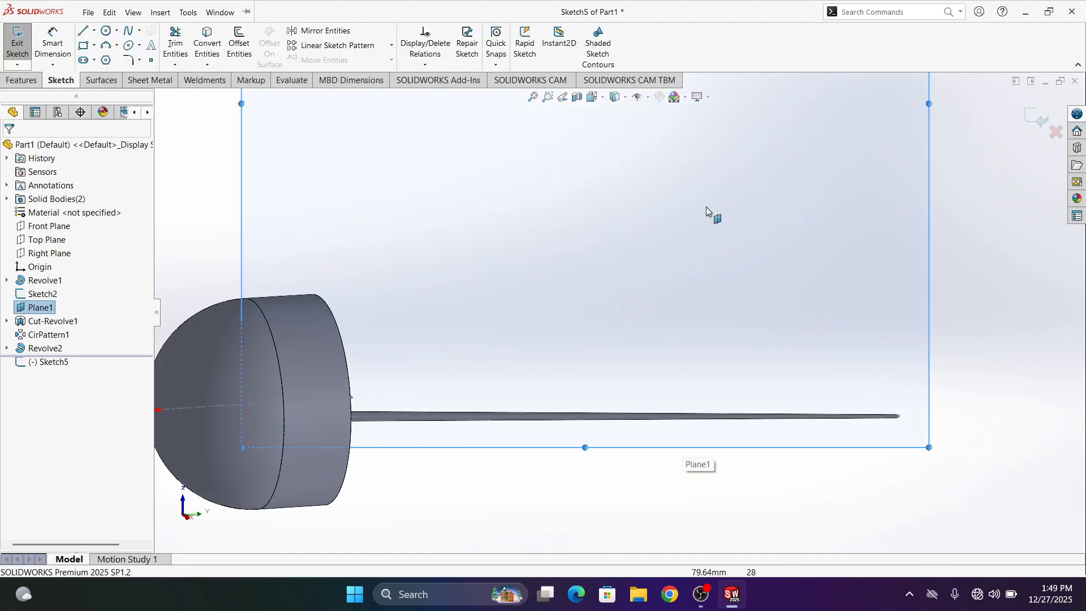
{"action": "left_click", "coordinate": [88, 12]}
{"action": "left_click", "coordinate": [358, 139]}
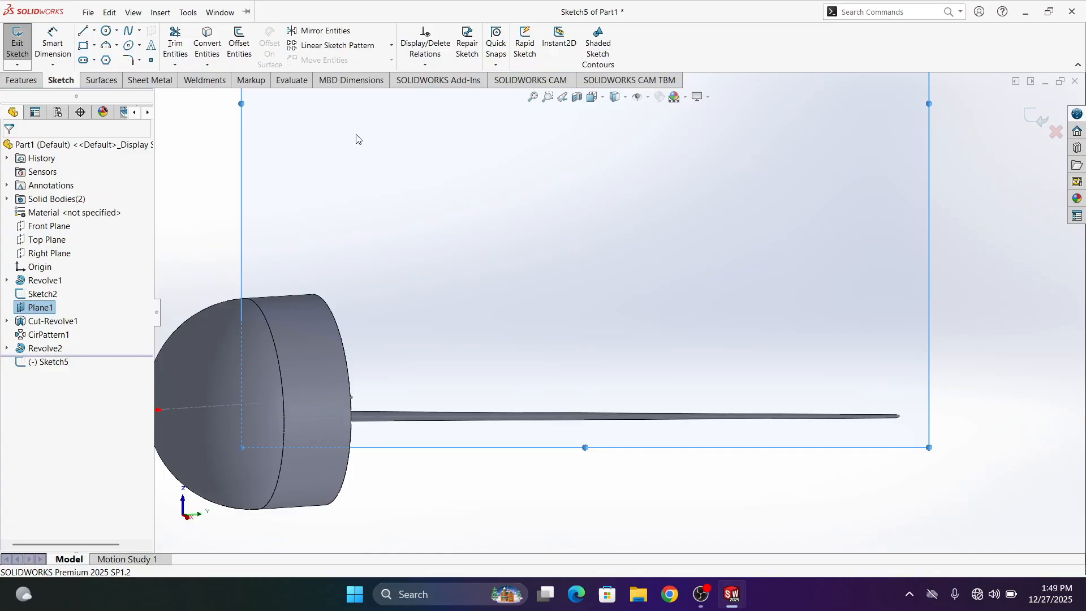
{"action": "left_click", "coordinate": [207, 48]}
{"action": "left_click", "coordinate": [456, 416]}
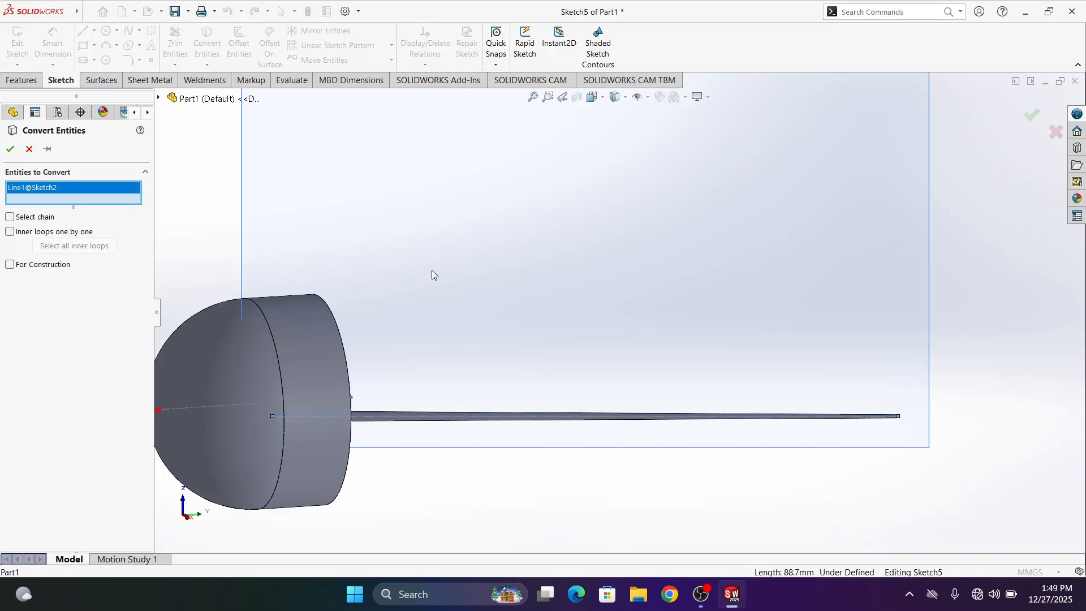
{"action": "left_click", "coordinate": [10, 149]}
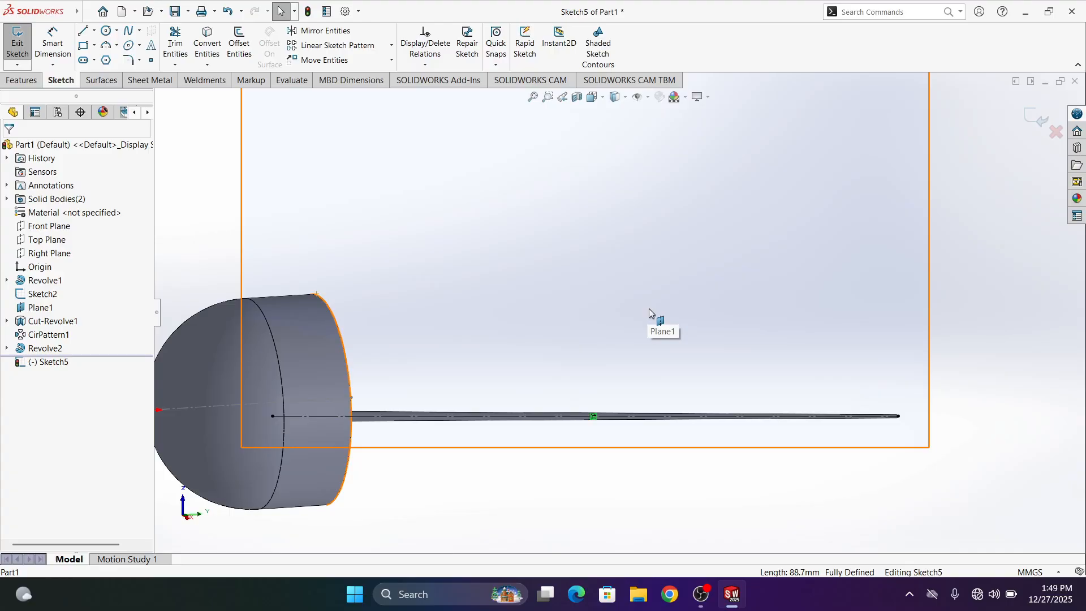
Draw two connected lines forming a triangular peak over the rod's outer half, starting and ending on the centreline, the end just short of the tip.
{"action": "left_click", "coordinate": [83, 30]}
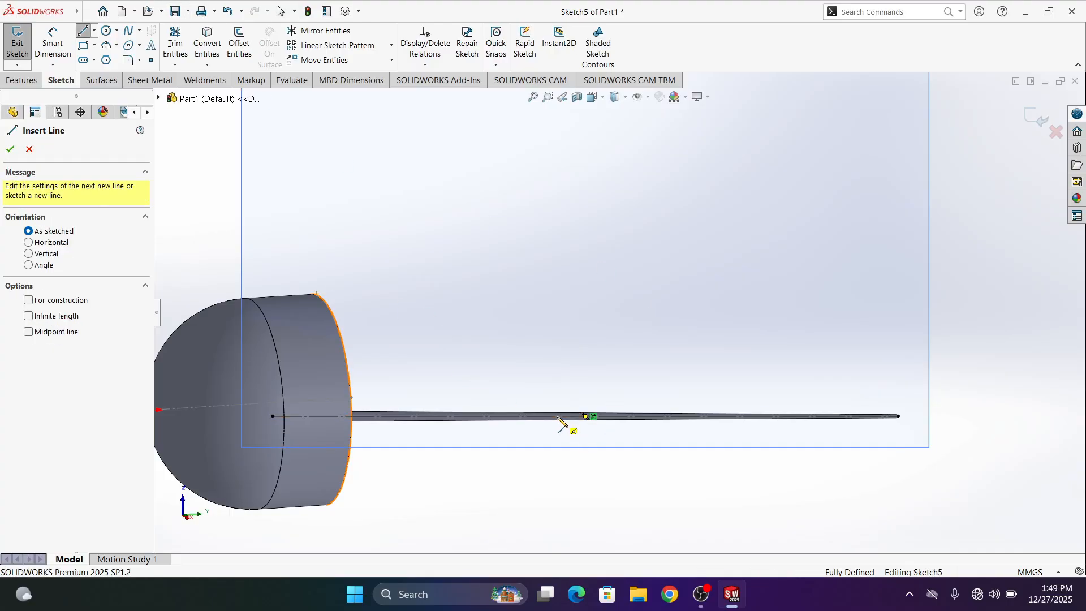
{"action": "left_click", "coordinate": [558, 417]}
{"action": "left_click", "coordinate": [765, 339]}
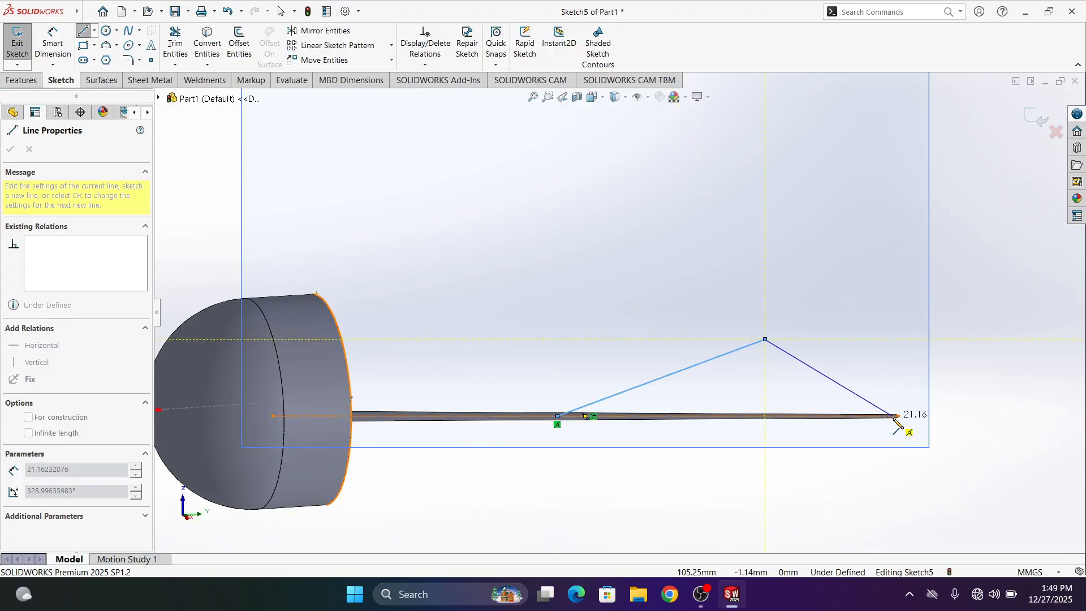
{"action": "scroll", "coordinate": [897, 419], "scroll_direction": "down", "scroll_amount": 5}
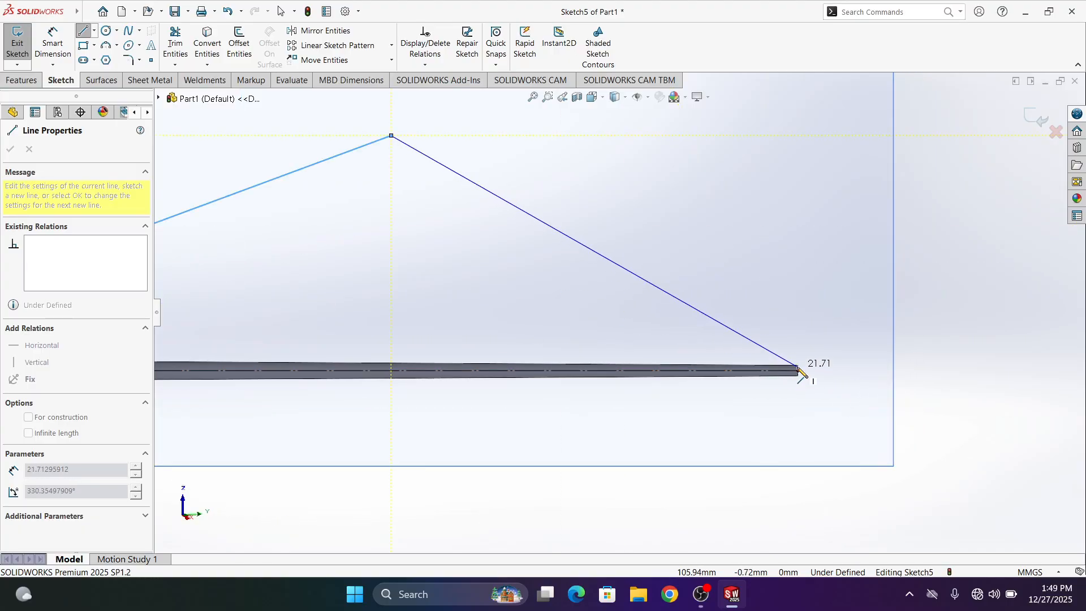
{"action": "left_click", "coordinate": [766, 370]}
{"action": "key", "text": "Escape"}
{"action": "scroll", "coordinate": [739, 324], "scroll_direction": "up", "scroll_amount": 5}
{"action": "scroll", "coordinate": [454, 317], "scroll_direction": "down", "scroll_amount": 4}
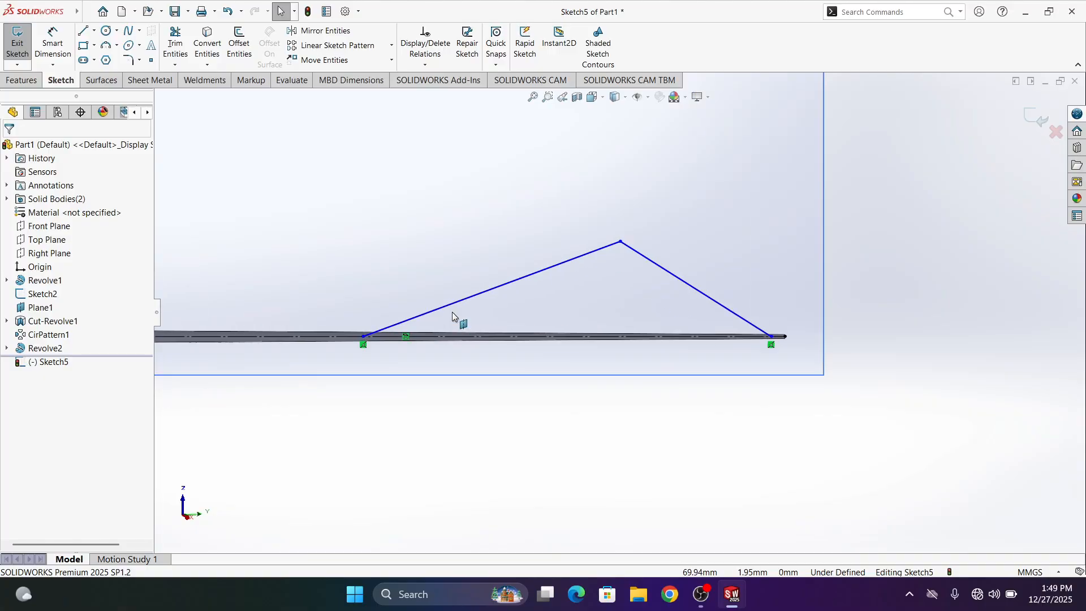
Dimension the angle between the peak's longer sloping line and the rod centreline to 12.5°.
{"action": "left_click", "coordinate": [54, 47]}
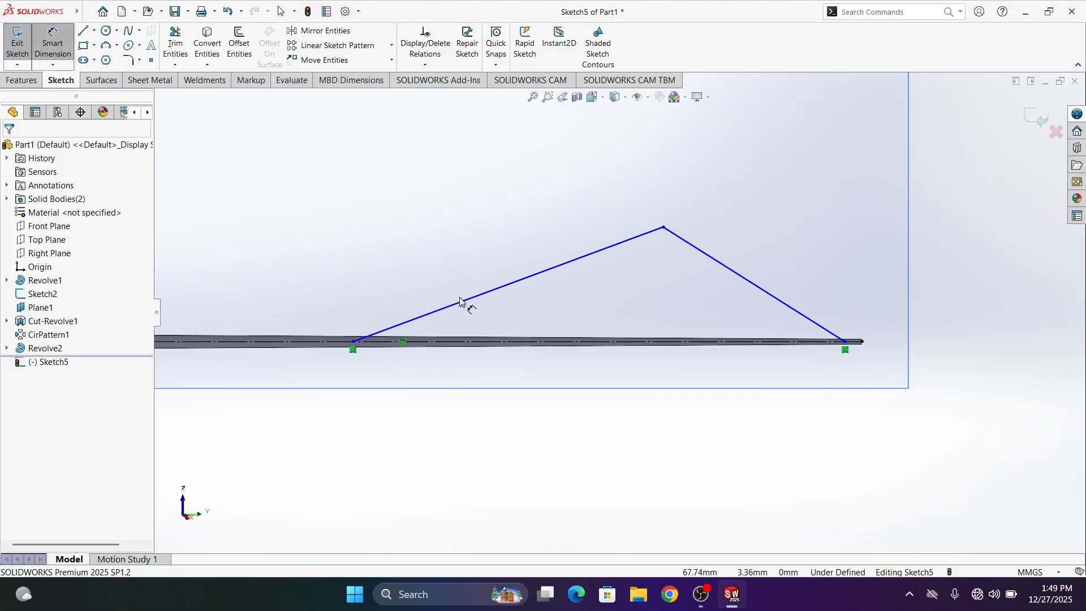
{"action": "left_click", "coordinate": [459, 306]}
{"action": "left_click", "coordinate": [473, 343]}
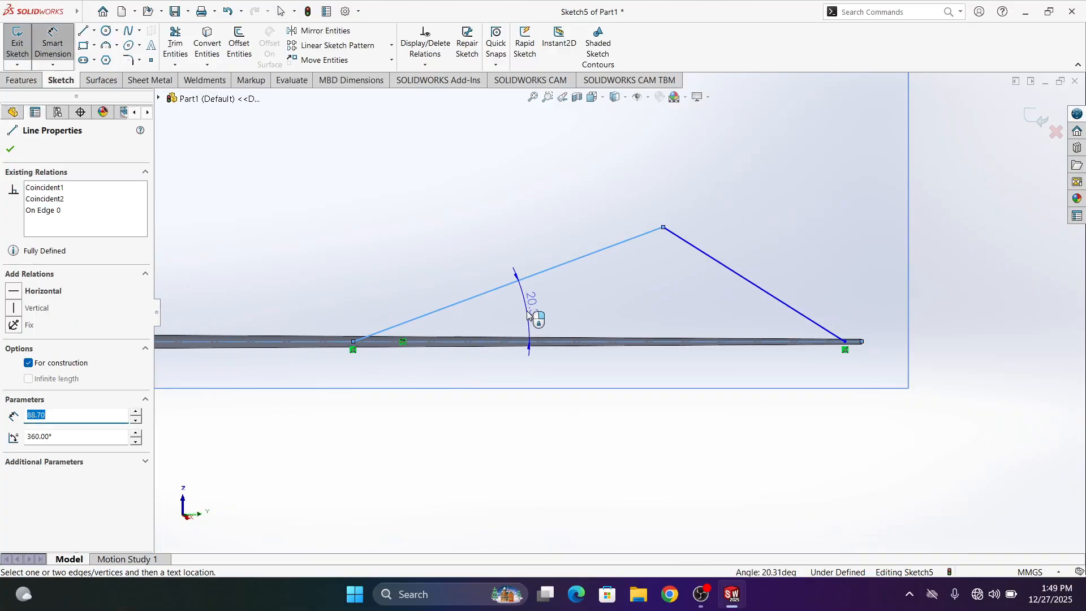
{"action": "left_click", "coordinate": [527, 315]}
{"action": "type", "text": "15"}
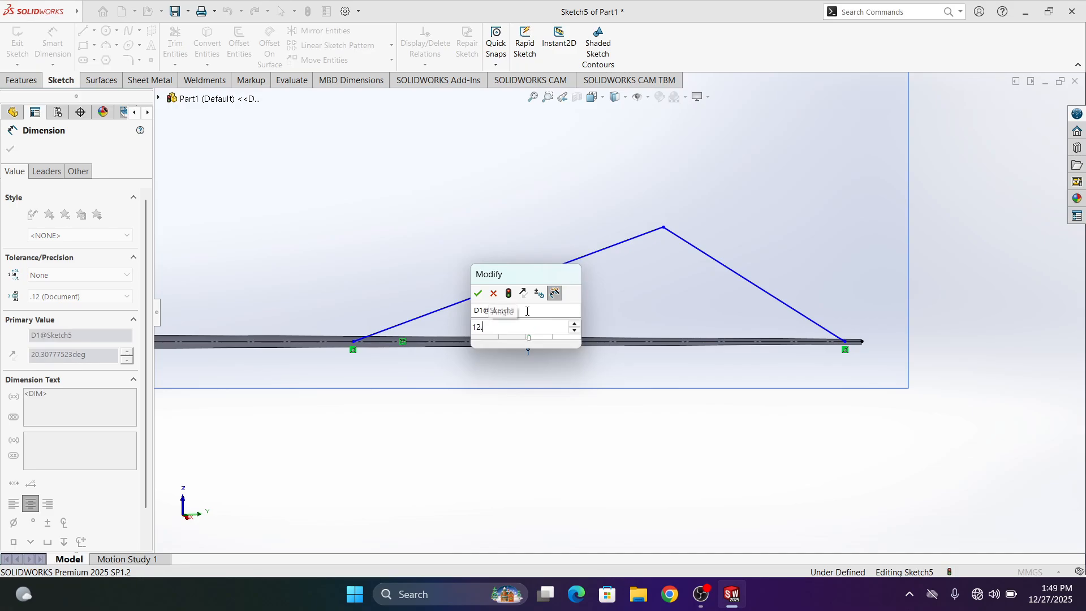
{"action": "key", "text": "Return"}
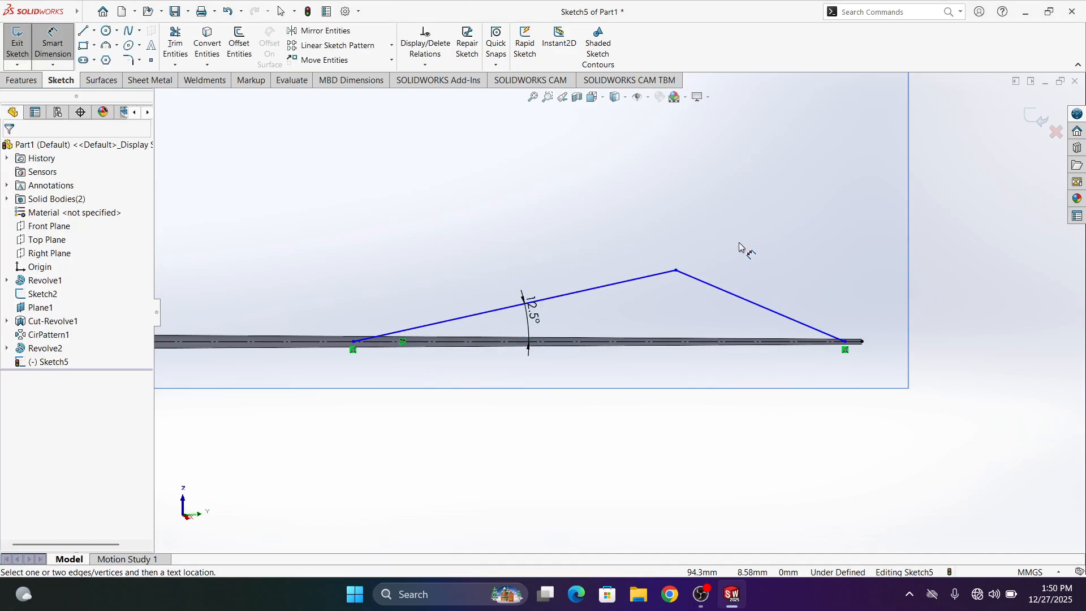
Round the peak where the two sloping lines meet with a 10 mm sketch fillet.
{"action": "left_click", "coordinate": [129, 60]}
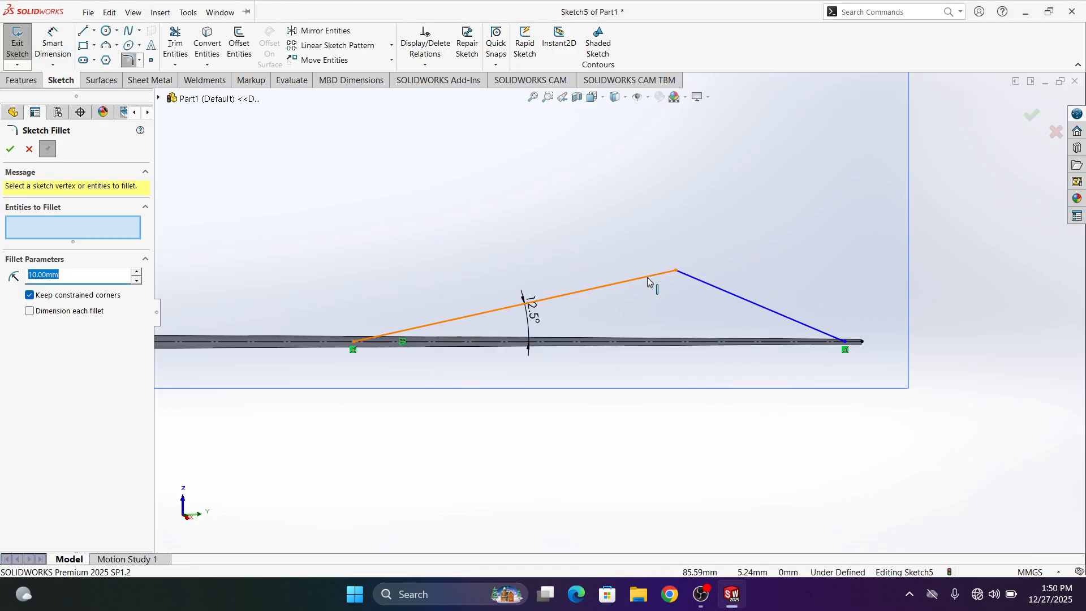
{"action": "left_click", "coordinate": [639, 282]}
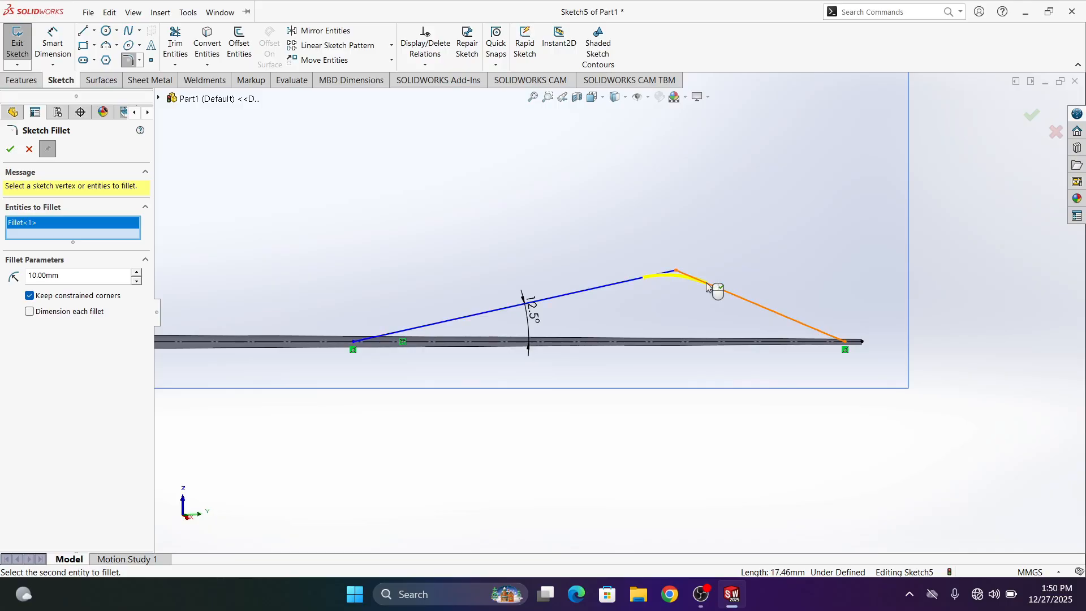
{"action": "left_click", "coordinate": [10, 150]}
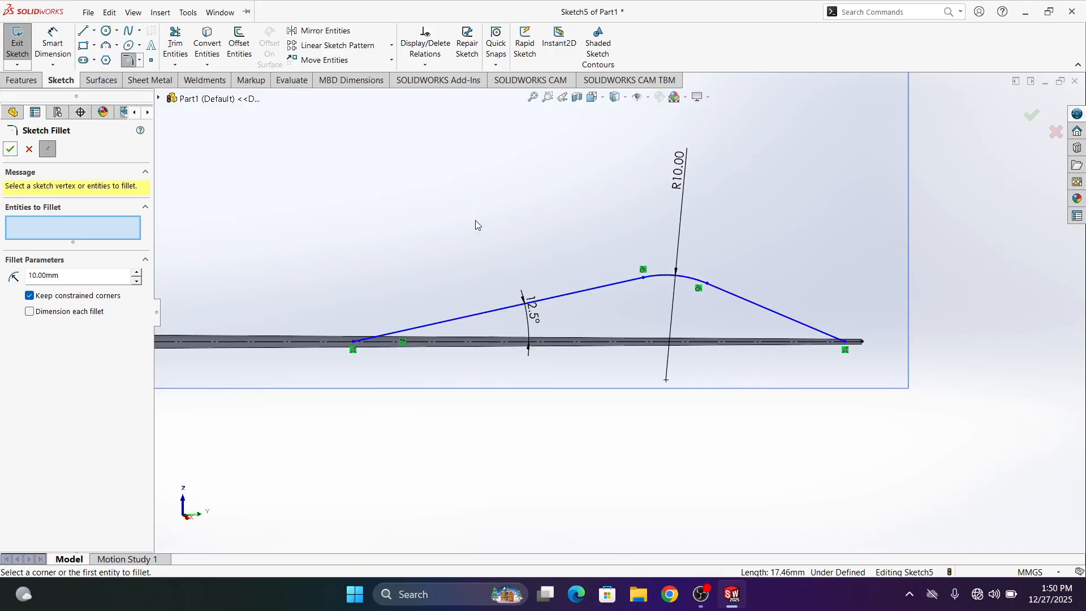
{"action": "left_click", "coordinate": [643, 279]}
{"action": "left_click", "coordinate": [649, 342]}
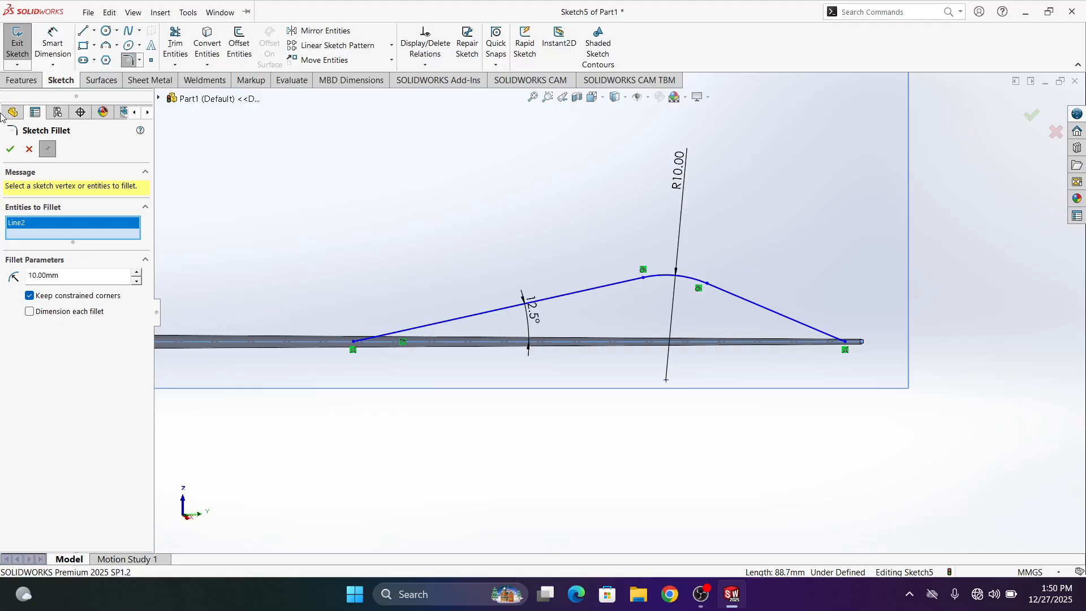
{"action": "left_click", "coordinate": [10, 149]}
Dimension the height from the centreline to the fillet's start on the longer line to 7.6 mm.
{"action": "left_click", "coordinate": [53, 41]}
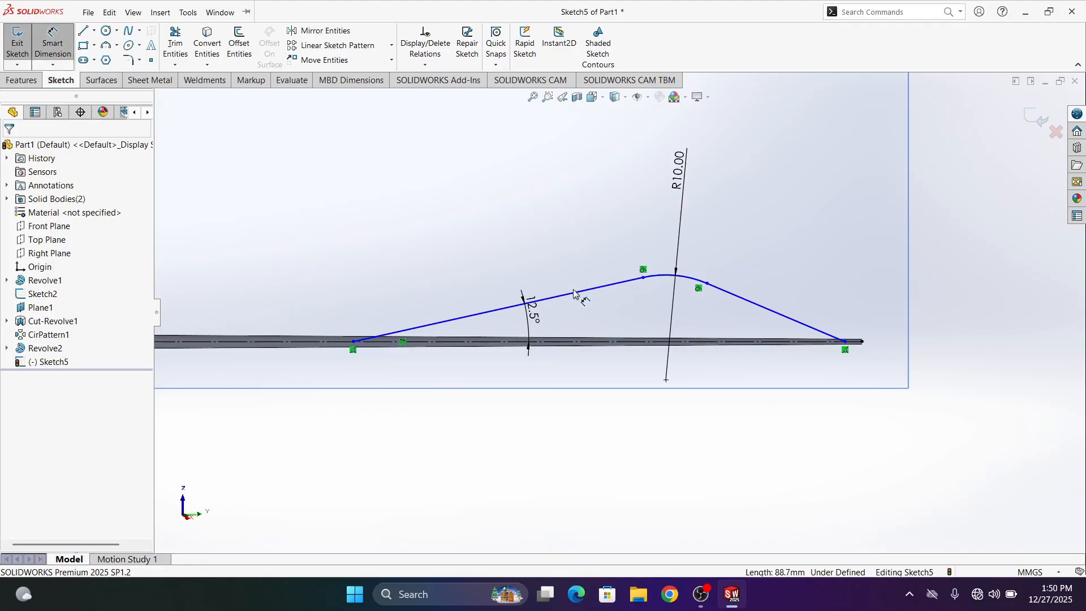
{"action": "left_click", "coordinate": [644, 278]}
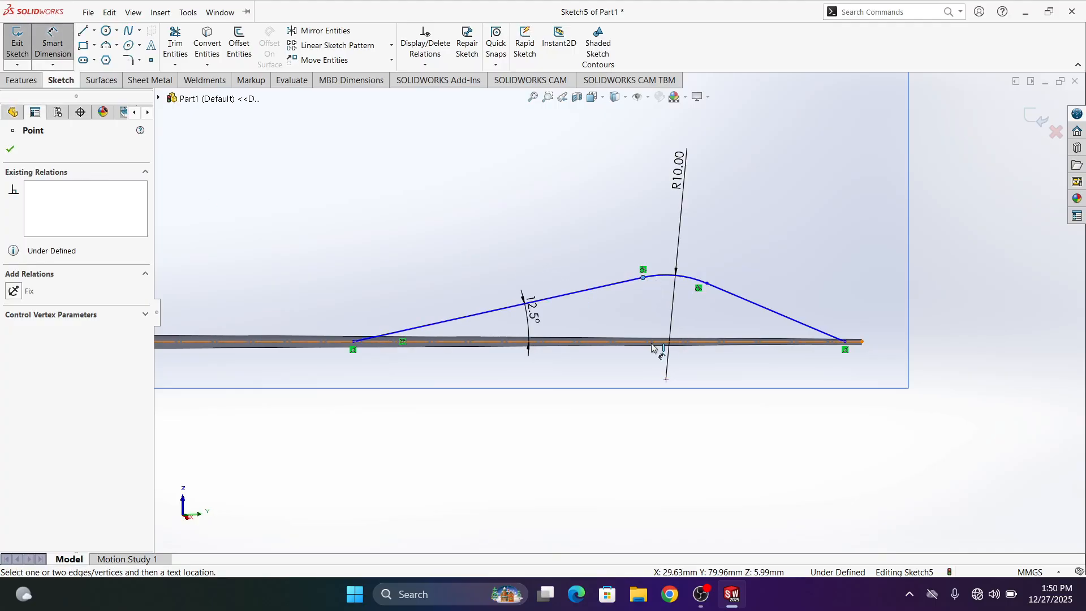
{"action": "left_click", "coordinate": [652, 348]}
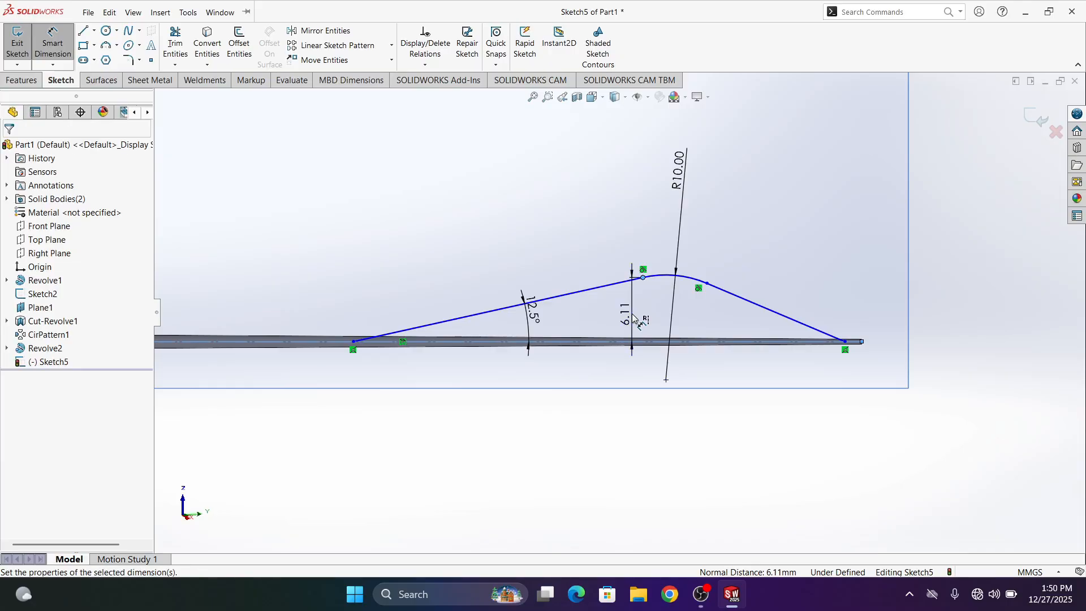
{"action": "left_click", "coordinate": [633, 315]}
{"action": "type", "text": "7.6"}
{"action": "key", "text": "Return"}
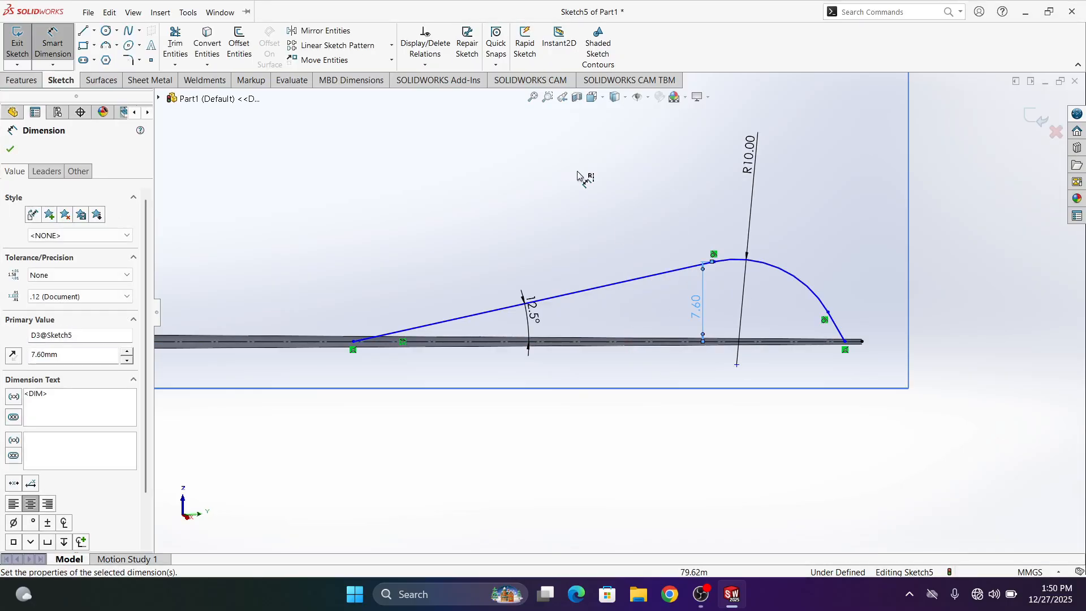
Dimension the distance between the profile's two end points on the centreline to 47 mm.
{"action": "scroll", "coordinate": [839, 260], "scroll_direction": "down", "scroll_amount": 2}
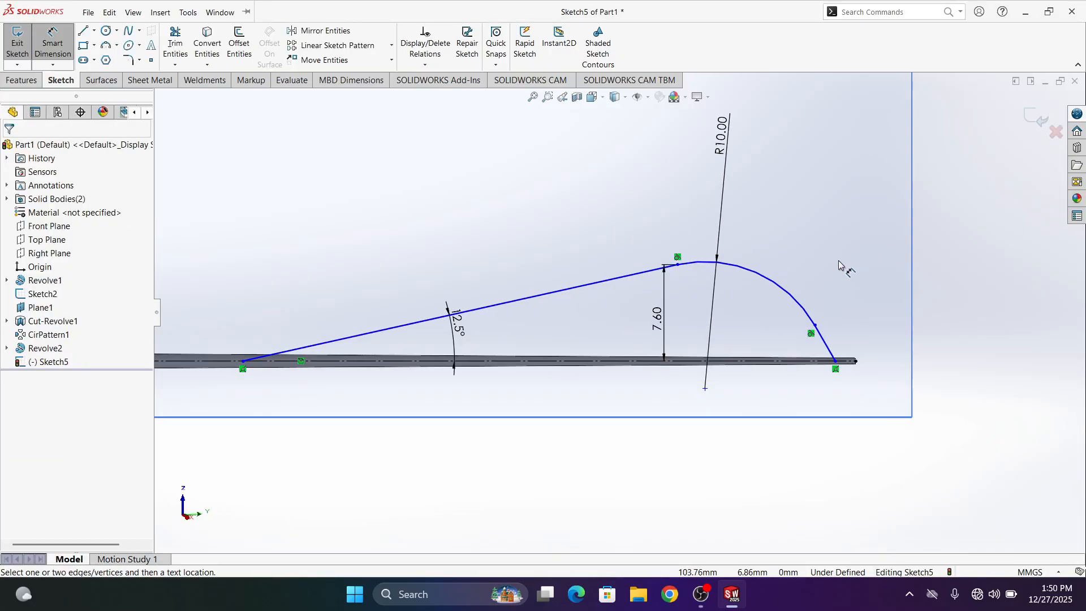
{"action": "left_click", "coordinate": [834, 363]}
{"action": "left_click", "coordinate": [244, 362]}
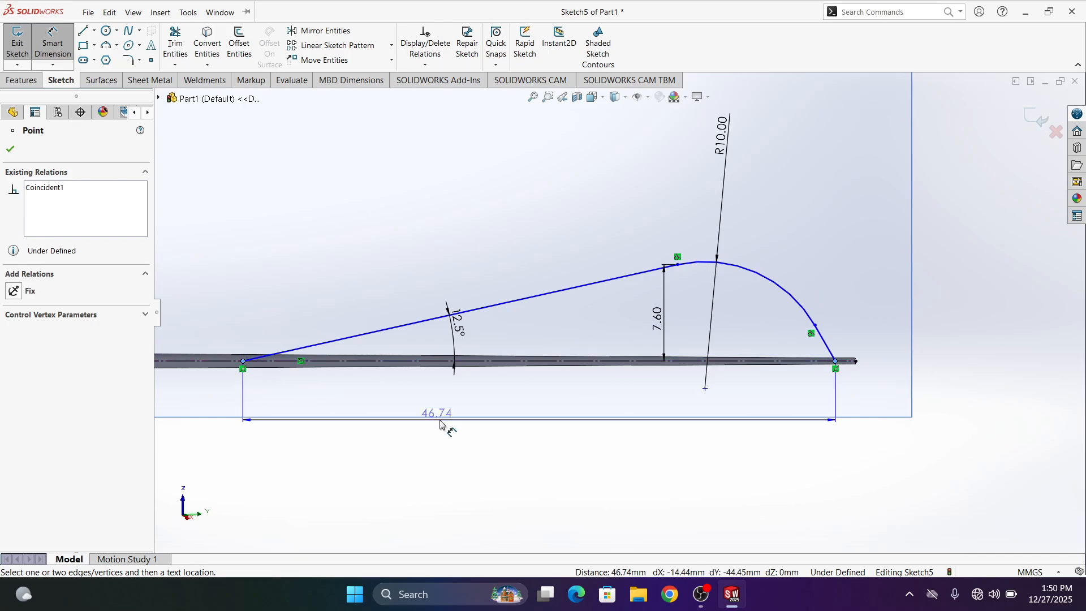
{"action": "left_click", "coordinate": [503, 461]}
{"action": "type", "text": "47"}
{"action": "key", "text": "Return"}
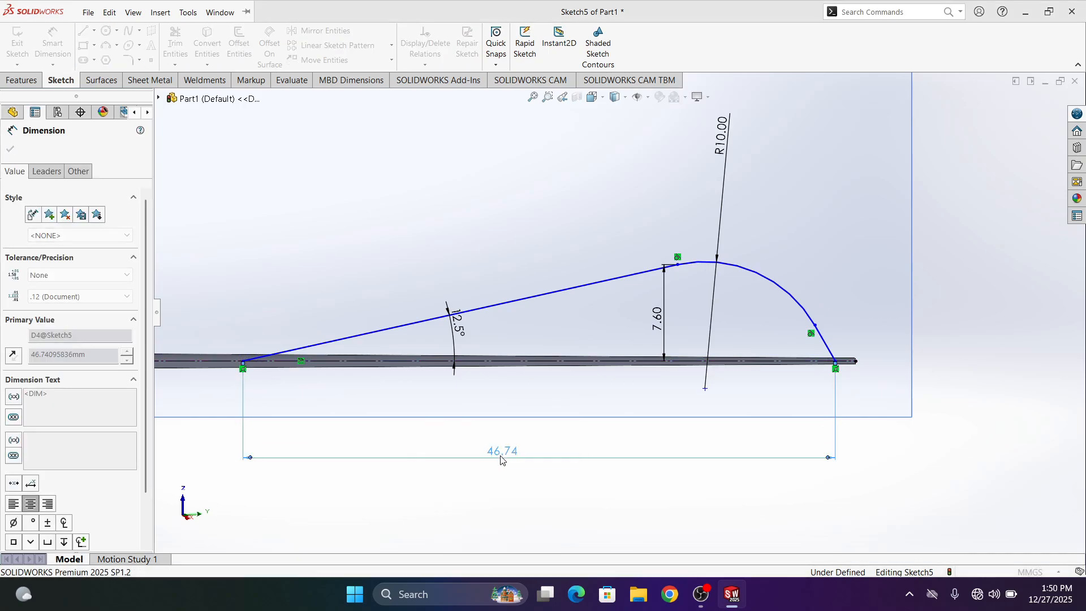
{"action": "left_click", "coordinate": [527, 518]}
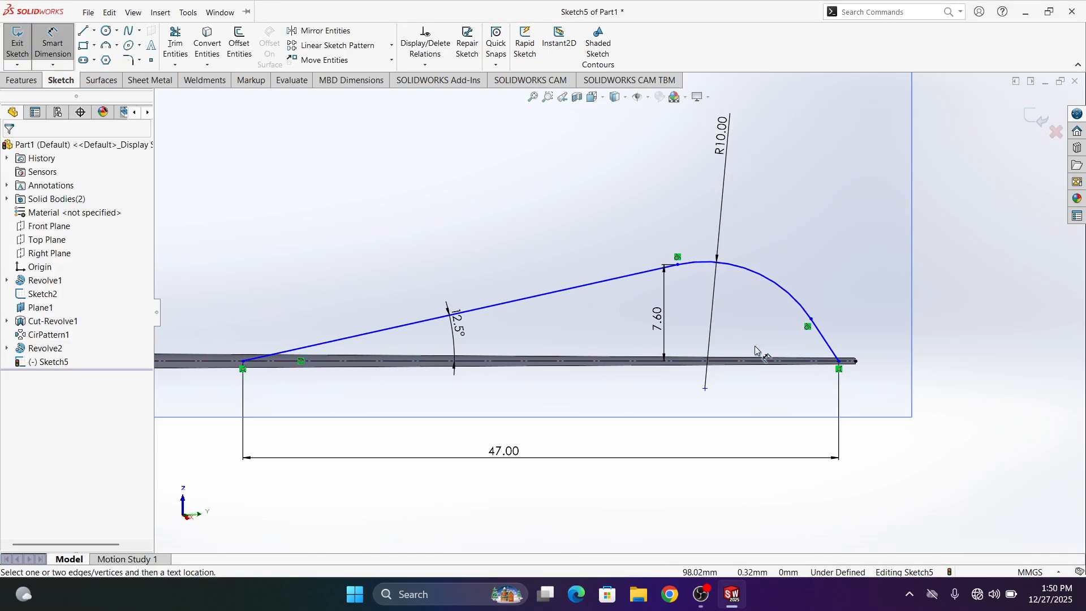
Dimension the gap between the profile's outer end point and the rod tip to 0.2 mm.
{"action": "left_click", "coordinate": [856, 362]}
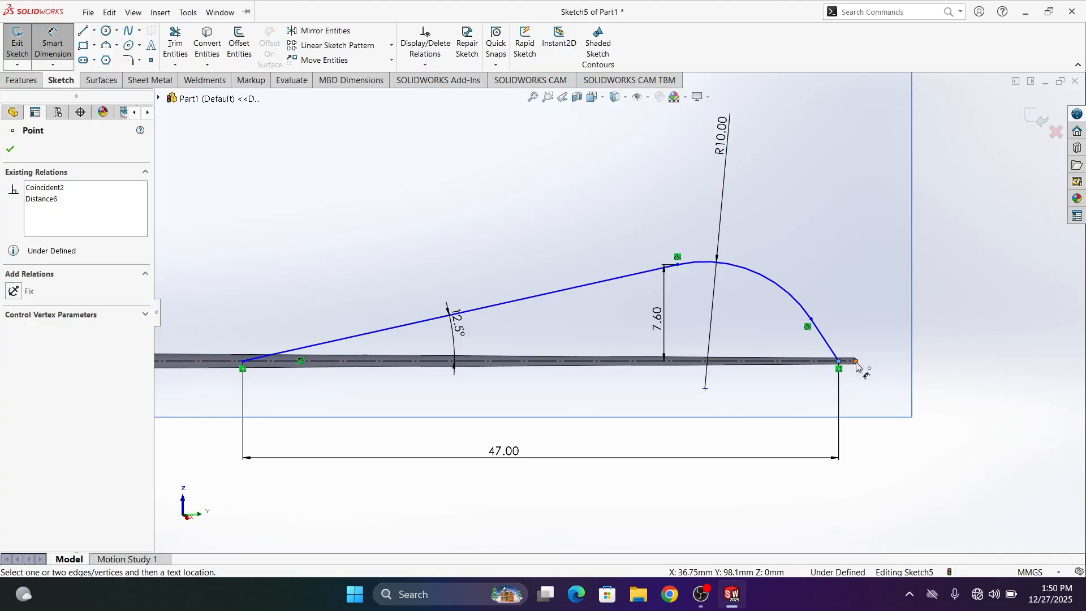
{"action": "left_click", "coordinate": [857, 366]}
{"action": "left_click", "coordinate": [848, 335]}
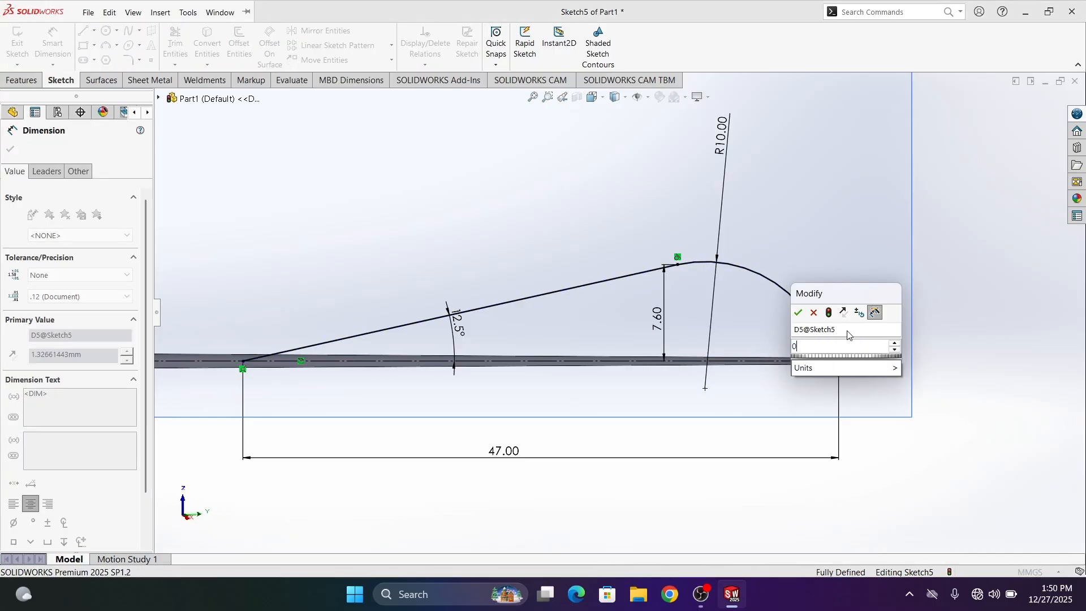
{"action": "type", "text": "0.2"}
{"action": "key", "text": "Return"}
{"action": "left_click", "coordinate": [497, 192]}
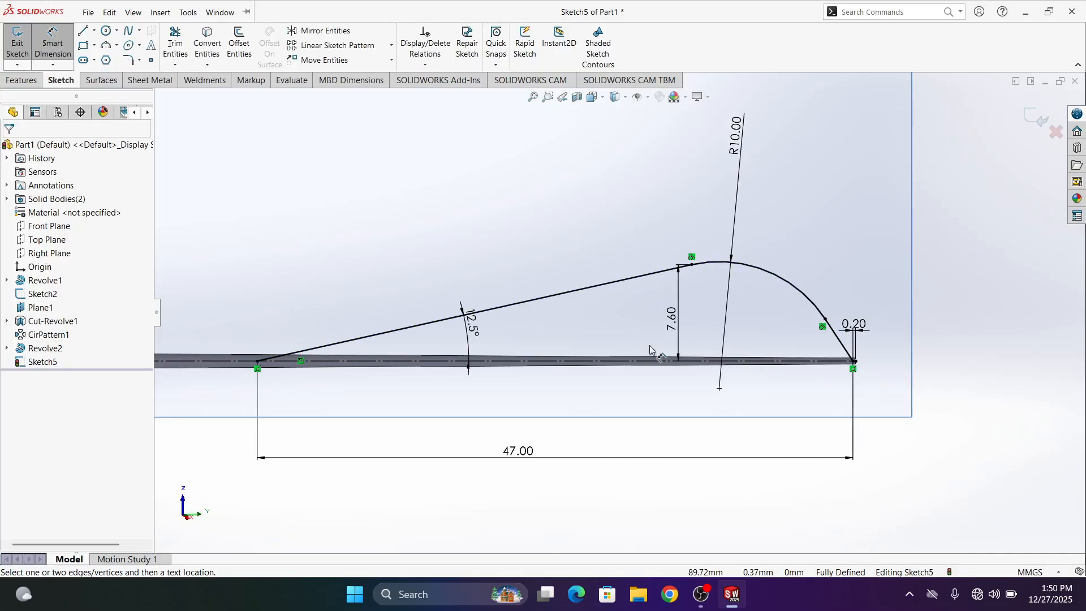
{"action": "scroll", "coordinate": [649, 346], "scroll_direction": "up", "scroll_amount": 2}
{"action": "scroll", "coordinate": [563, 321], "scroll_direction": "down", "scroll_amount": 4}
{"action": "scroll", "coordinate": [617, 314], "scroll_direction": "up", "scroll_amount": 3}
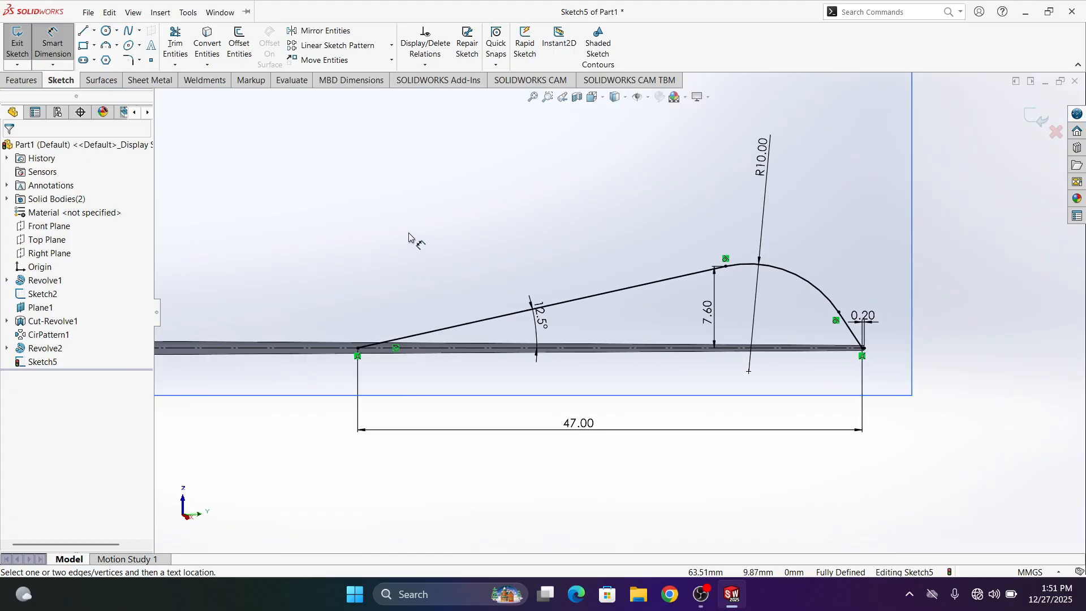
{"action": "key", "text": "Escape"}
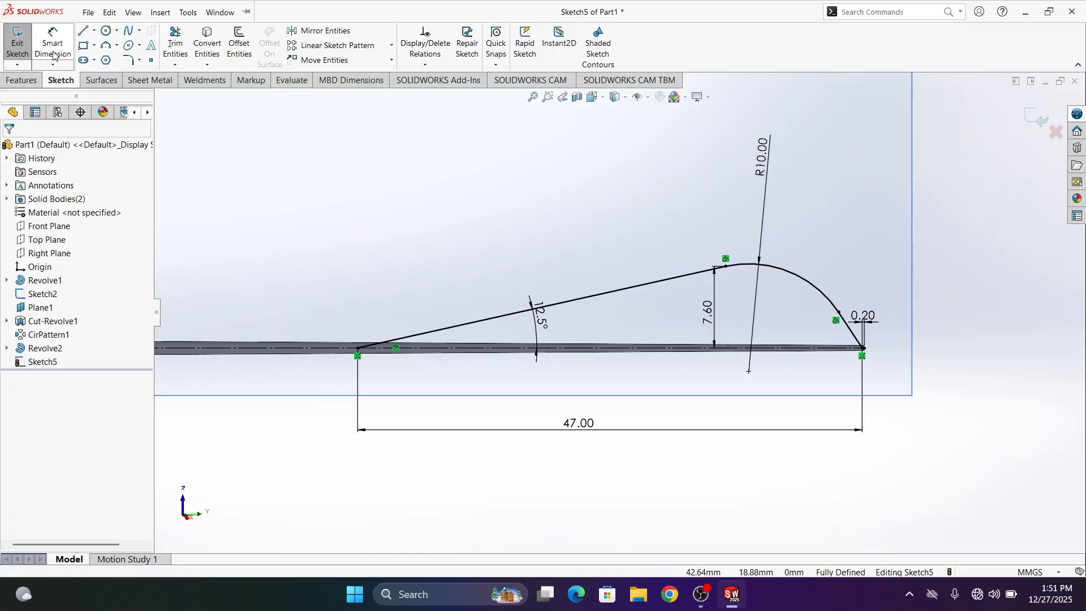
Mirror the two sloping lines and the connecting arc about the rod centreline to close the blade outline.
{"action": "mouse_move", "coordinate": [391, 211]}
{"action": "left_mouse_down"}
{"action": "mouse_move", "coordinate": [808, 339]}
{"action": "mouse_move", "coordinate": [907, 337]}
{"action": "mouse_move", "coordinate": [898, 335]}
{"action": "left_mouse_up"}
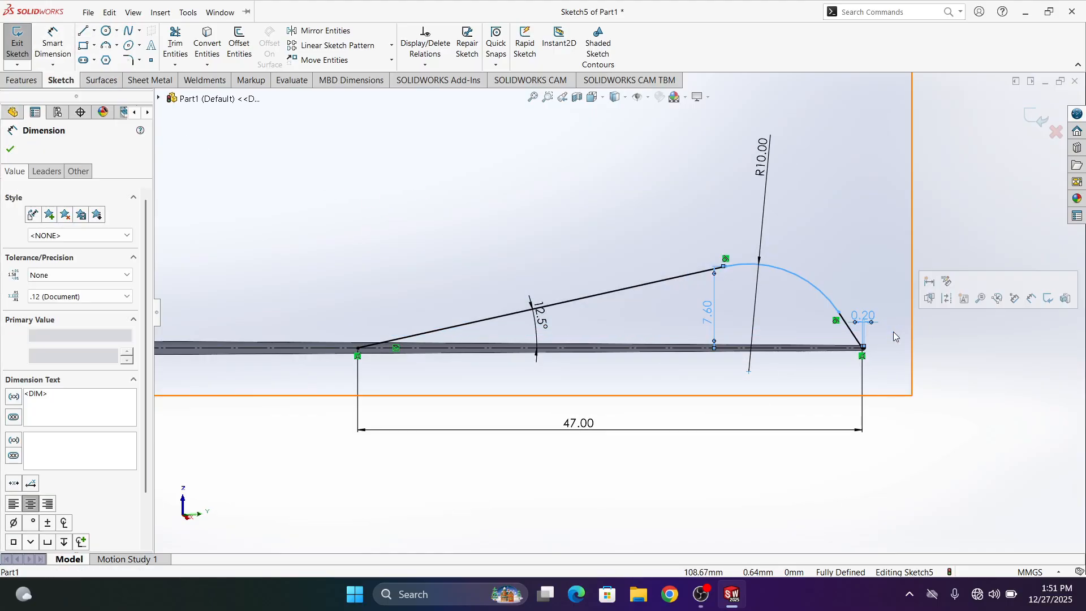
{"action": "left_click", "coordinate": [623, 286]}
{"action": "left_click", "coordinate": [753, 266], "text": "ctrl"}
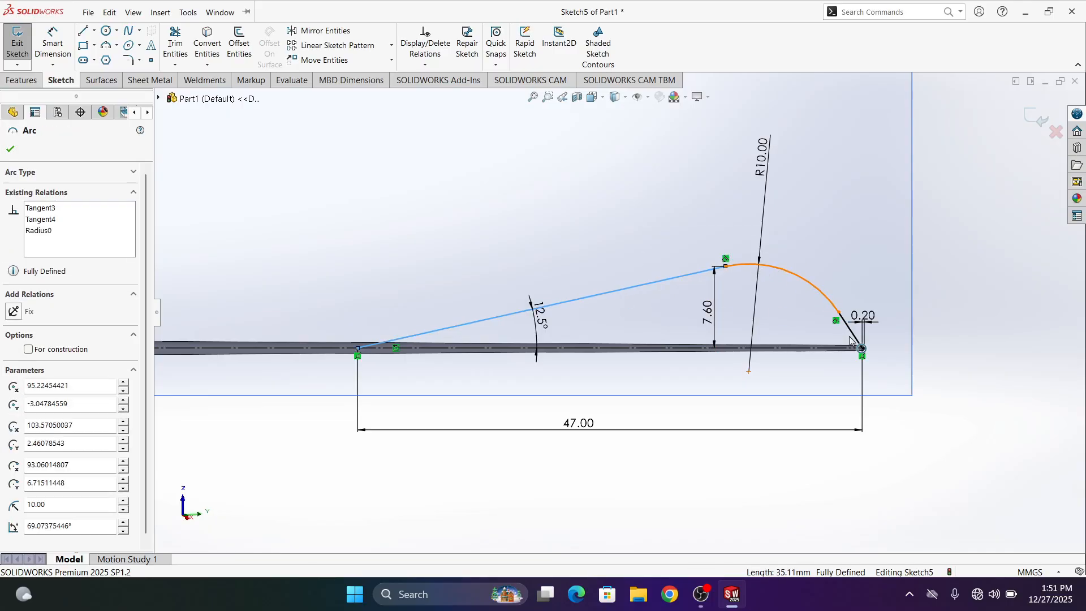
{"action": "left_click", "coordinate": [850, 331], "text": "ctrl"}
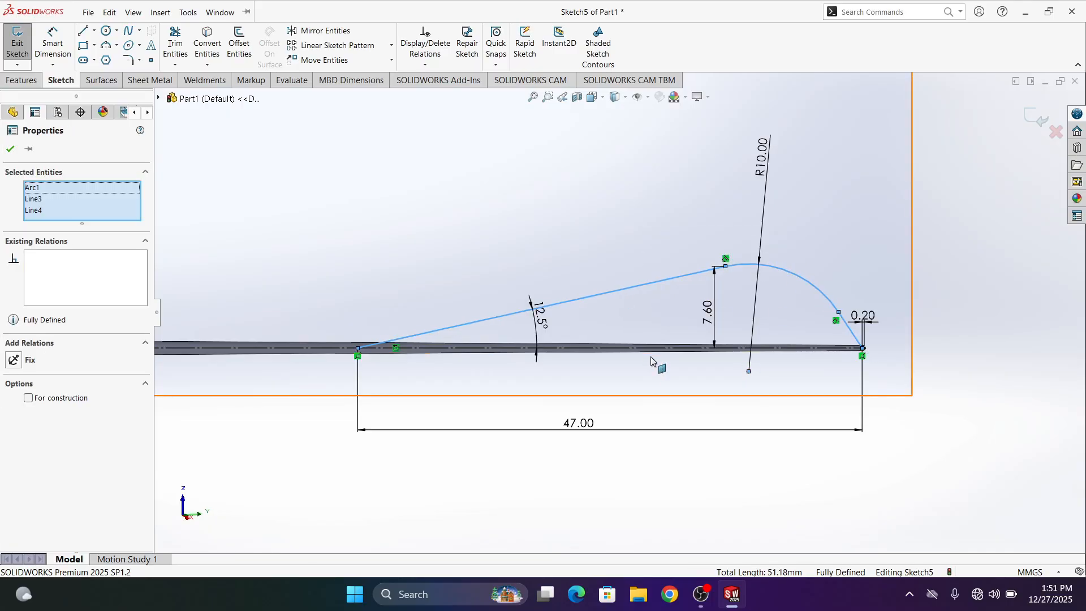
{"action": "left_click", "coordinate": [323, 30]}
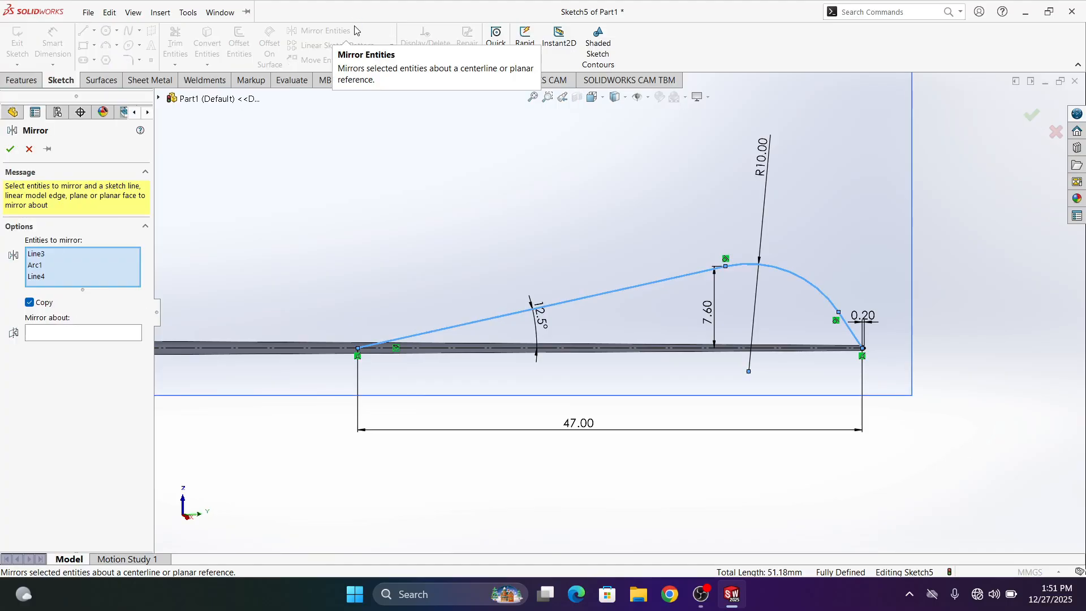
{"action": "left_click", "coordinate": [82, 334]}
{"action": "left_click", "coordinate": [396, 349]}
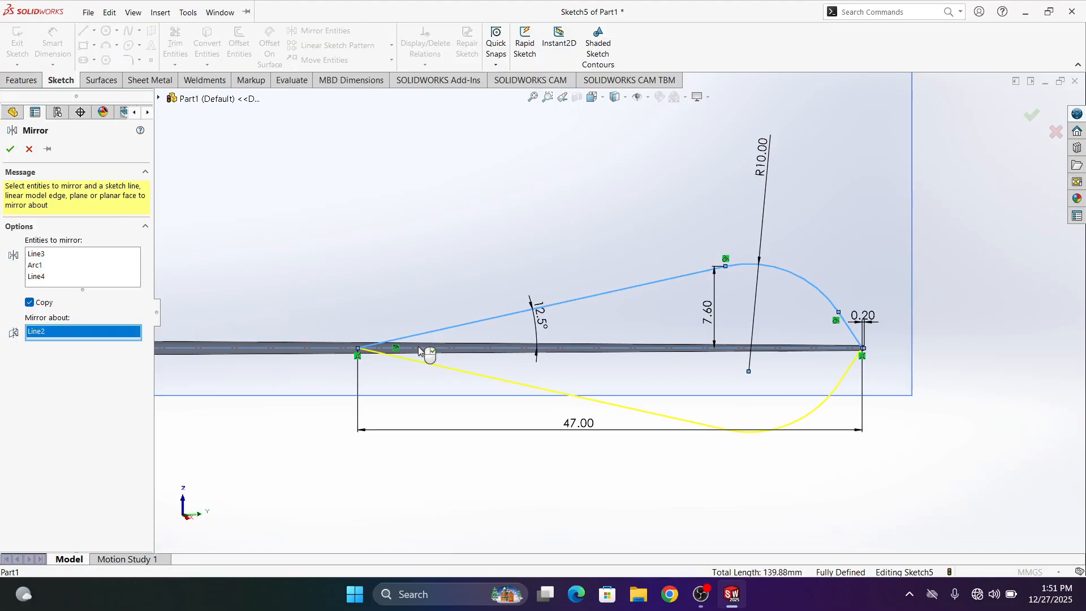
{"action": "left_click", "coordinate": [11, 149]}
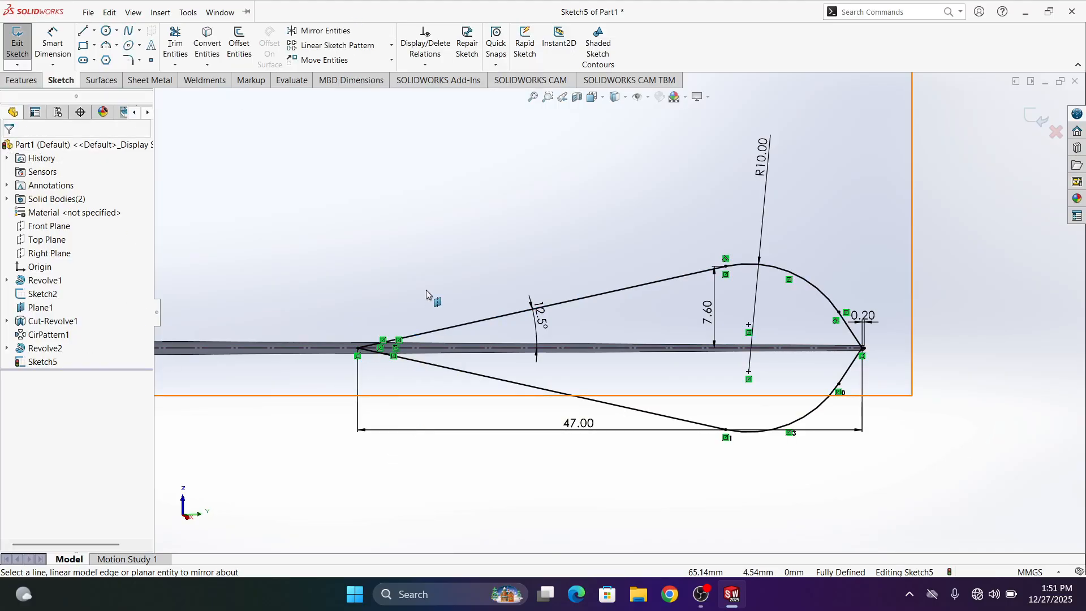
Finish the sketch and extrude the blade outline 0.5 mm with the Mid Plane end condition, merging the result.
{"action": "scroll", "coordinate": [450, 341], "scroll_direction": "up", "scroll_amount": 5}
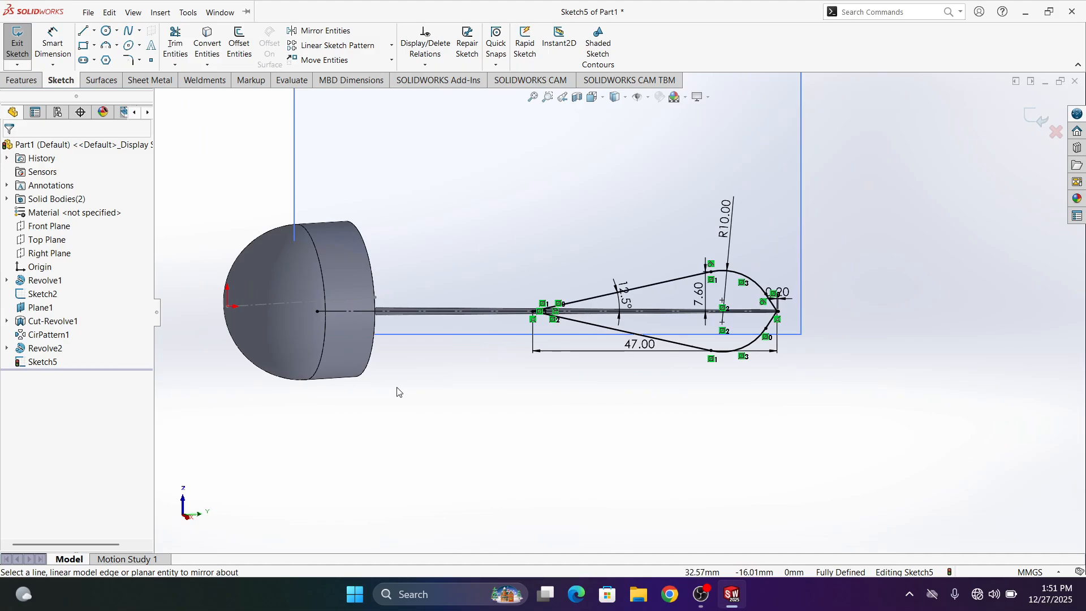
{"action": "left_click", "coordinate": [16, 37]}
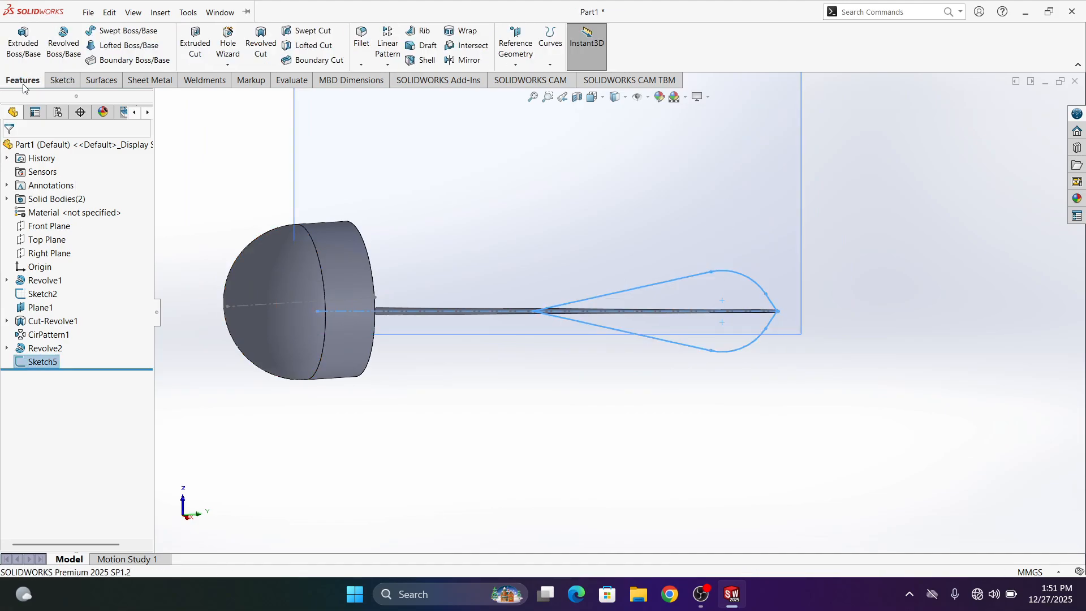
{"action": "left_click", "coordinate": [24, 43]}
{"action": "middle_click_drag", "start_coordinate": [759, 424], "coordinate": [645, 356]}
{"action": "left_click", "coordinate": [79, 227]}
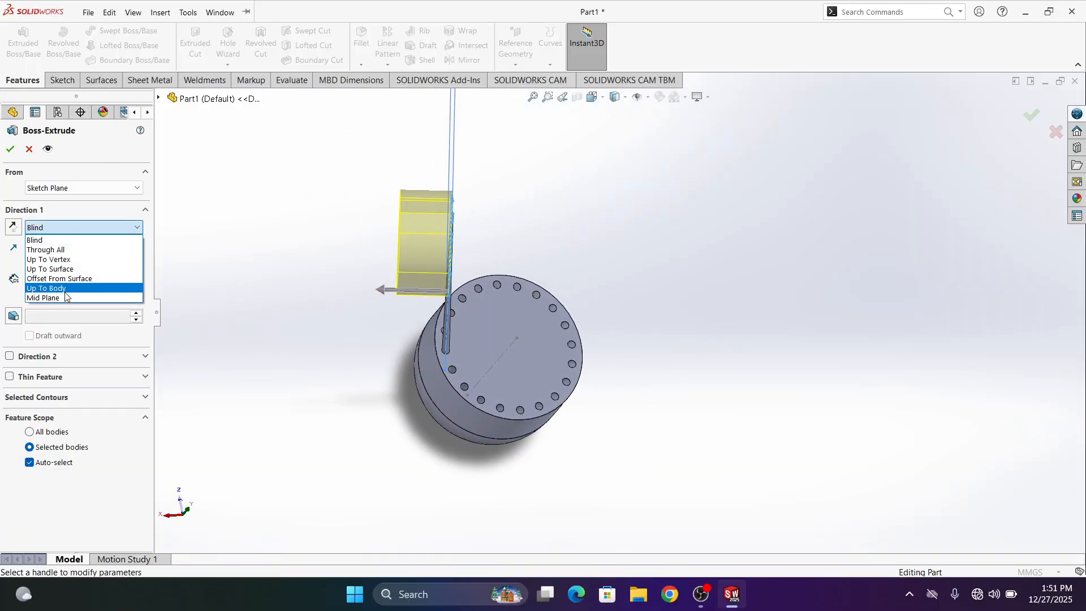
{"action": "left_click", "coordinate": [64, 297]}
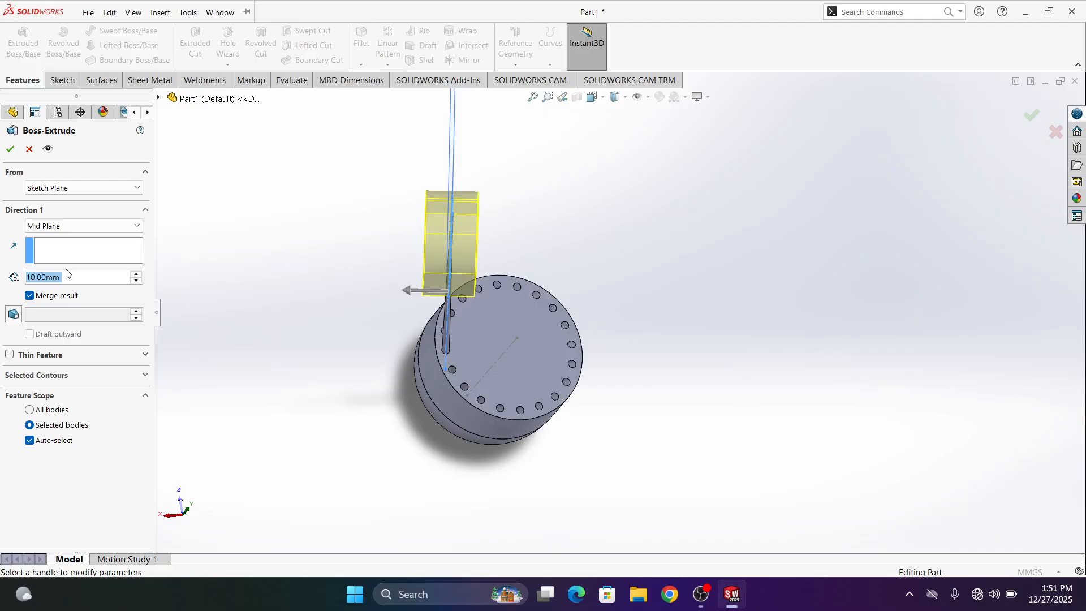
{"action": "type", "text": "0.5"}
{"action": "key", "text": "Return"}
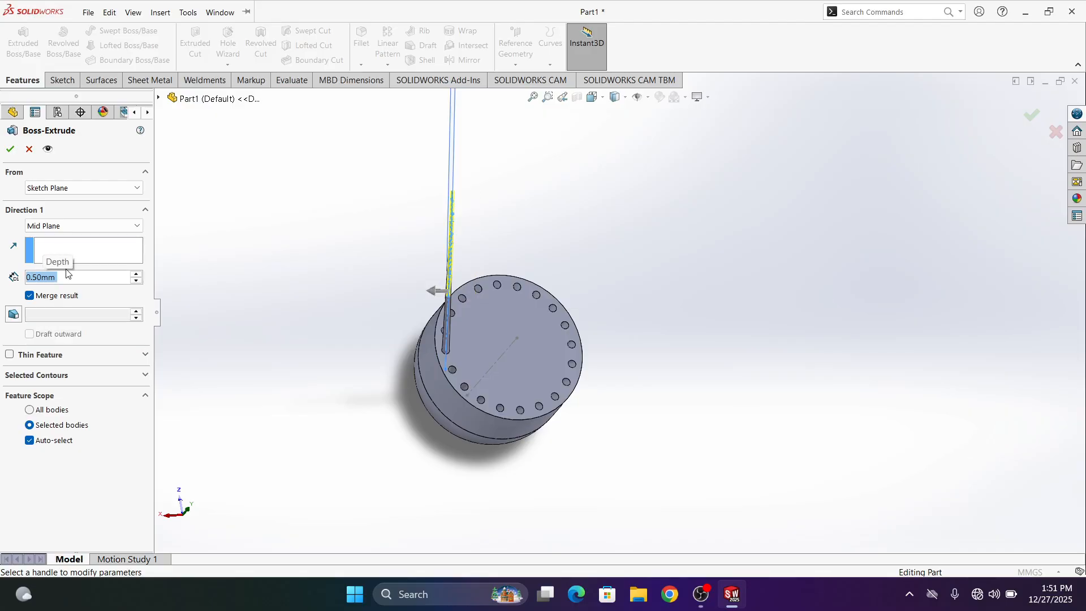
{"action": "left_click", "coordinate": [9, 149]}
{"action": "middle_click_drag", "start_coordinate": [326, 270], "coordinate": [521, 490]}
{"action": "left_click", "coordinate": [629, 381]}
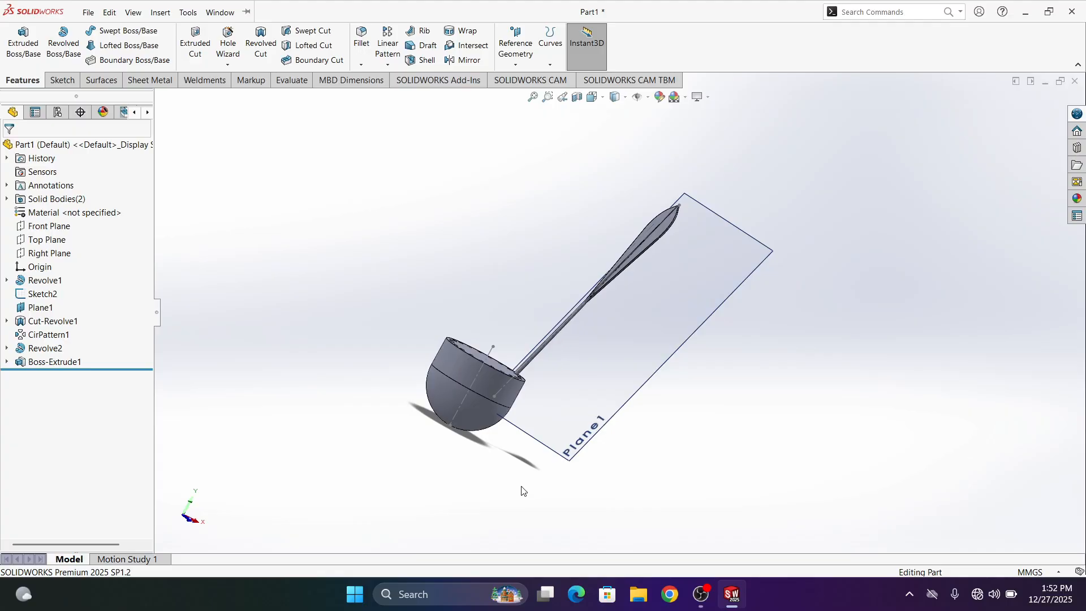
Circular-pattern the rod revolve and blade extrusion about the holder's top circular edge, 20 equally spaced instances over 360 degrees, with Geometry pattern enabled.
{"action": "left_click", "coordinate": [51, 349]}
{"action": "left_click", "coordinate": [54, 362], "text": "ctrl"}
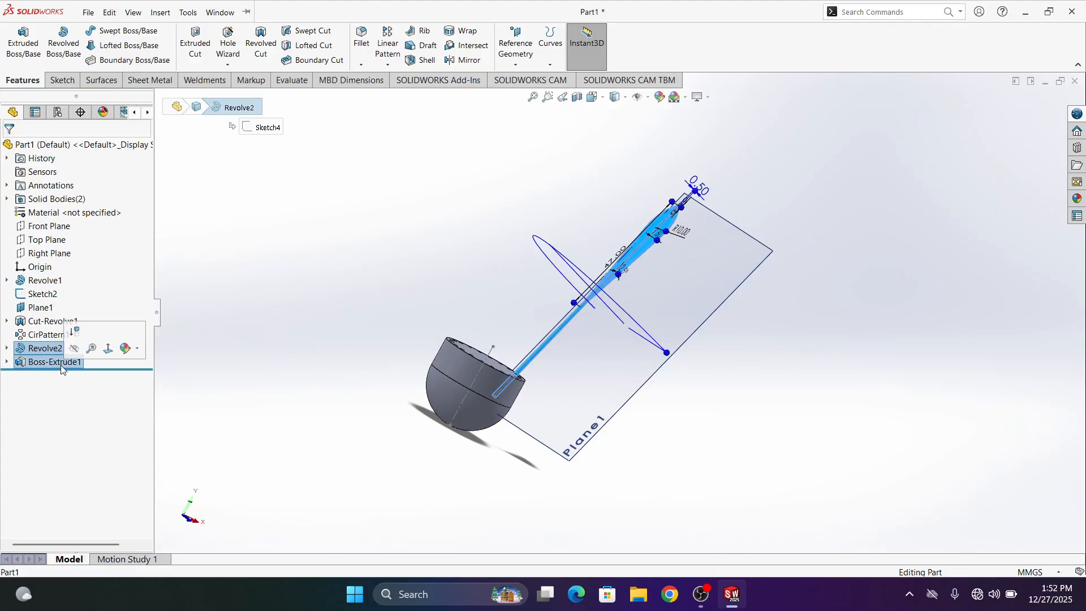
{"action": "left_click", "coordinate": [388, 64]}
{"action": "left_click", "coordinate": [411, 92]}
{"action": "middle_click_drag", "start_coordinate": [376, 269], "coordinate": [434, 388]}
{"action": "scroll", "coordinate": [507, 393], "scroll_direction": "down", "scroll_amount": 5}
{"action": "middle_click_drag", "start_coordinate": [435, 350], "coordinate": [292, 276]}
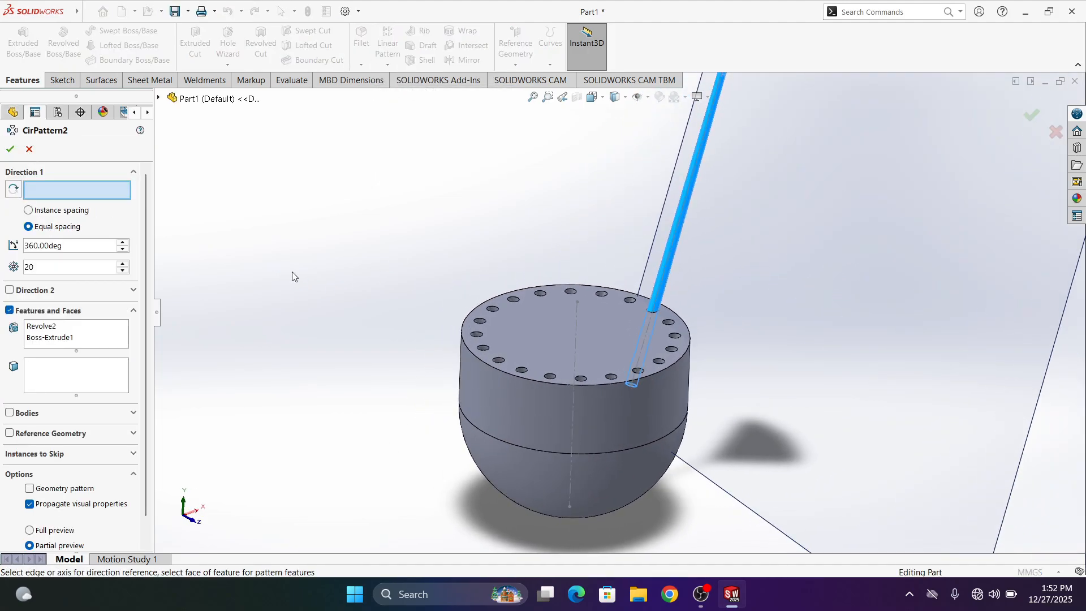
{"action": "left_click", "coordinate": [532, 382]}
{"action": "left_click", "coordinate": [5, 150]}
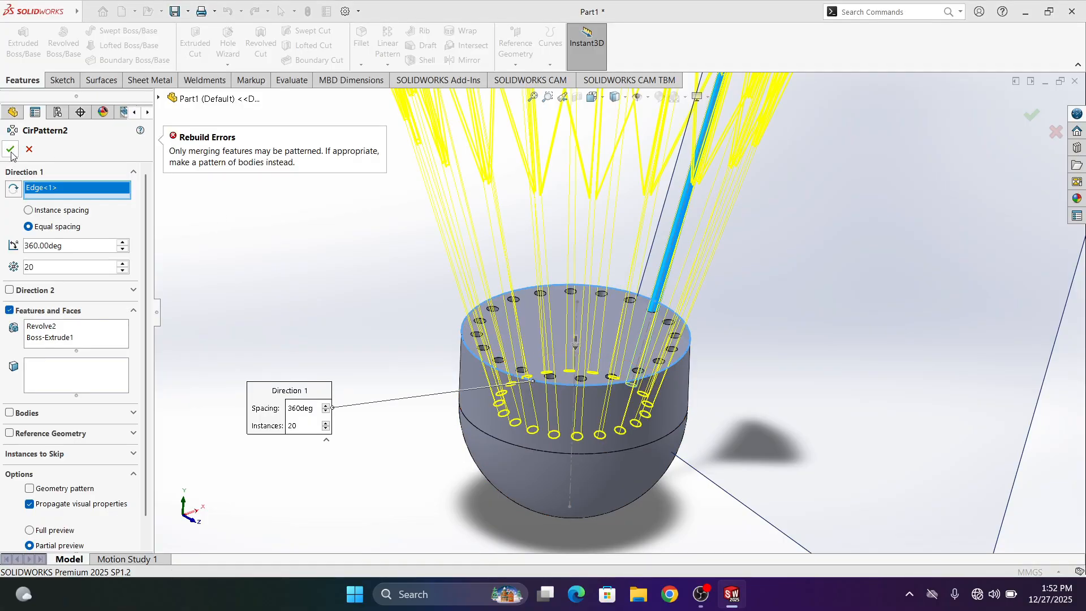
{"action": "left_click", "coordinate": [29, 490]}
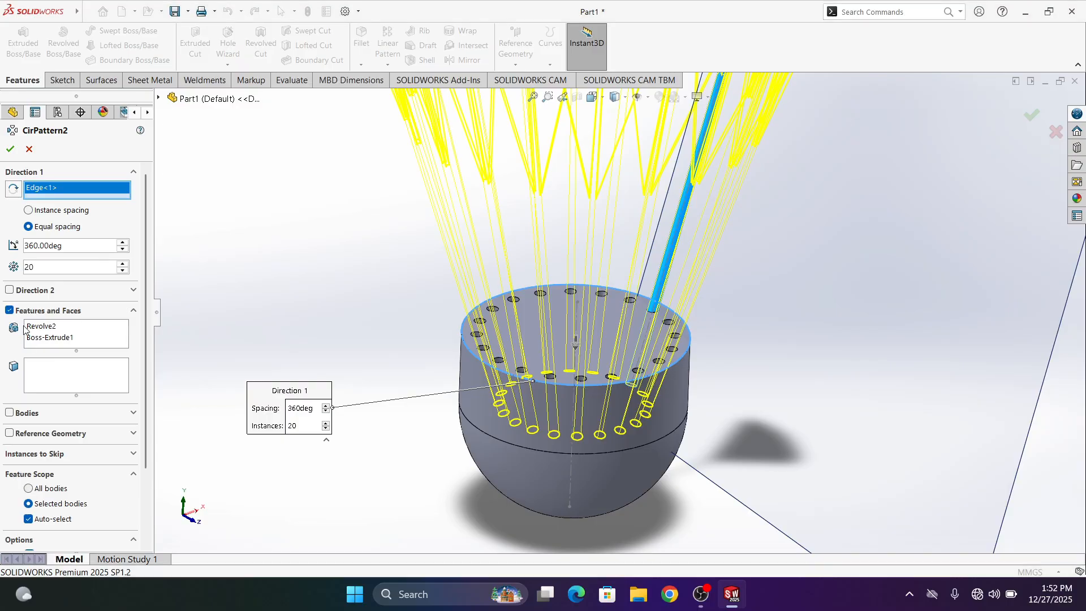
{"action": "left_click", "coordinate": [12, 149]}
{"action": "key", "text": "f"}
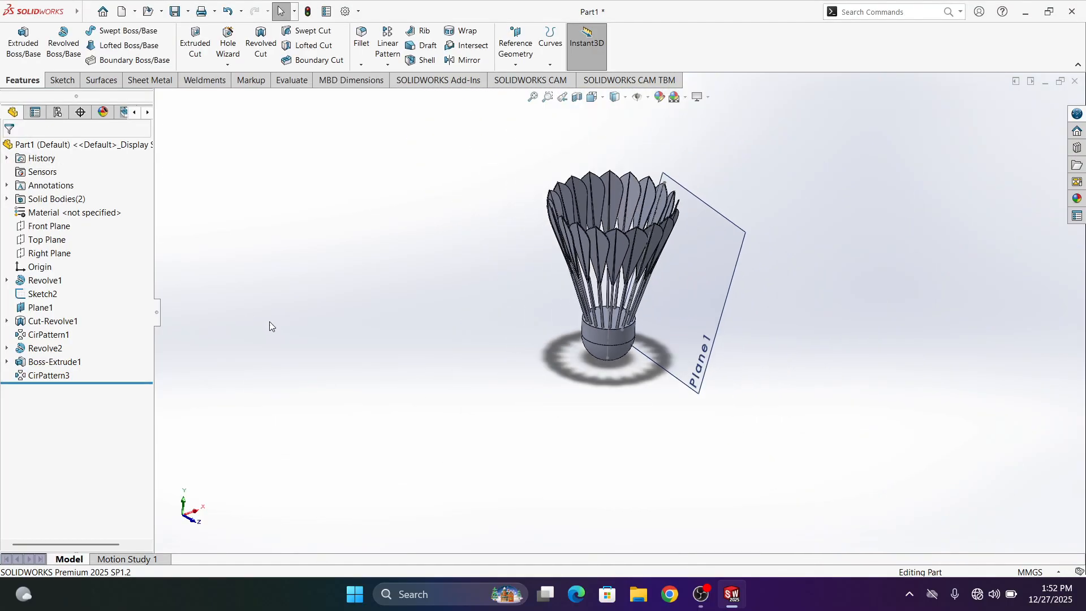
Hide the reference plane Plane1 beside the patterned feathers.
{"action": "scroll", "coordinate": [541, 279], "scroll_direction": "down", "scroll_amount": 3}
{"action": "middle_click_drag", "start_coordinate": [542, 278], "coordinate": [528, 306]}
{"action": "scroll", "coordinate": [769, 192], "scroll_direction": "up", "scroll_amount": 4}
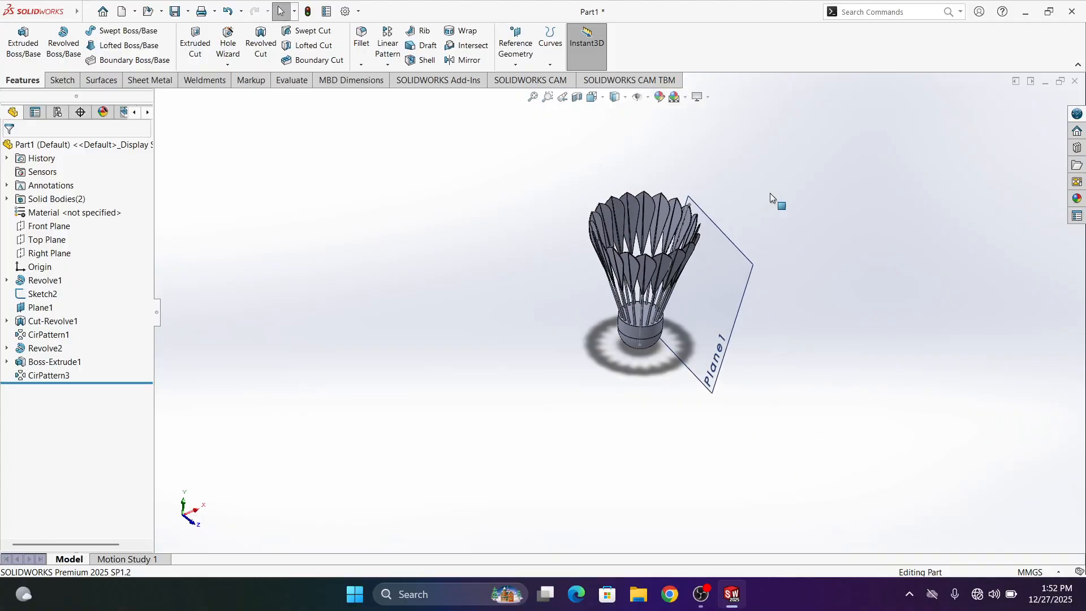
{"action": "scroll", "coordinate": [769, 192], "scroll_direction": "down", "scroll_amount": 5}
{"action": "right_click", "coordinate": [65, 305]}
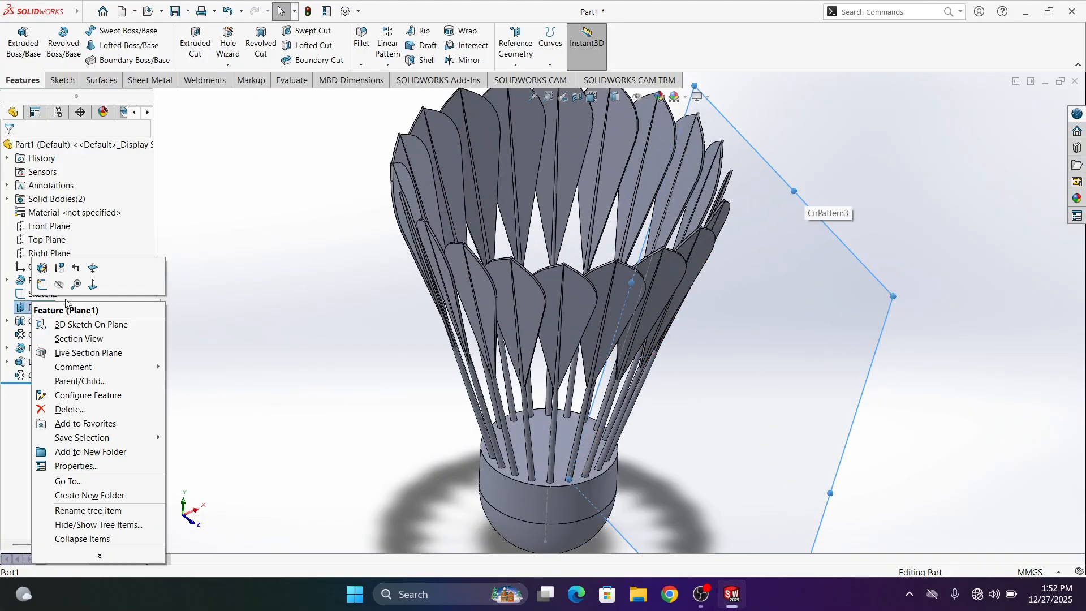
{"action": "left_click", "coordinate": [59, 284]}
{"action": "left_click", "coordinate": [701, 594]}
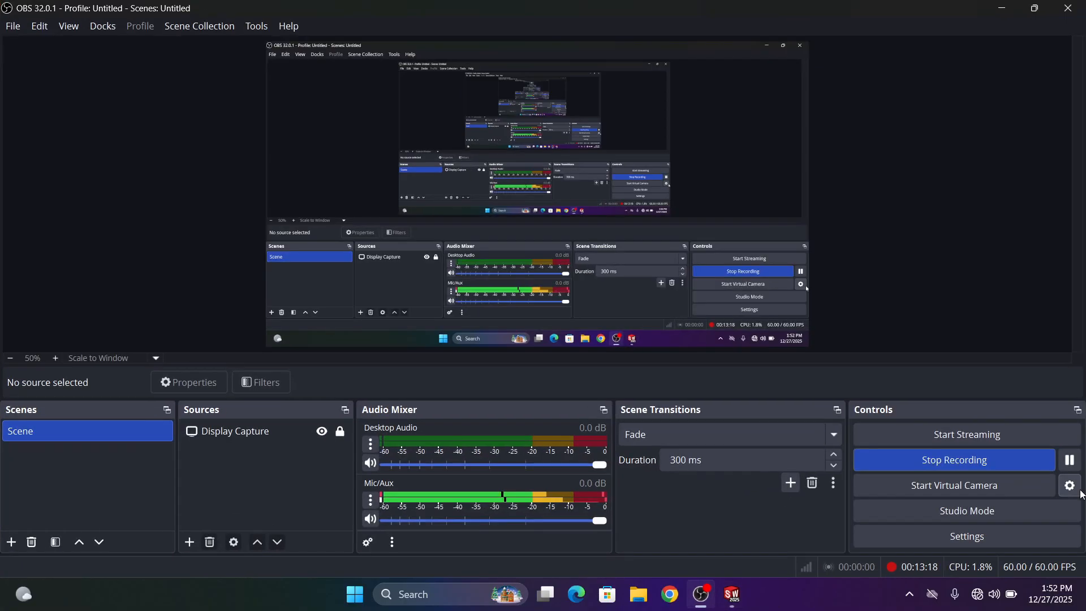
{"action": "left_click", "coordinate": [1005, 12]}
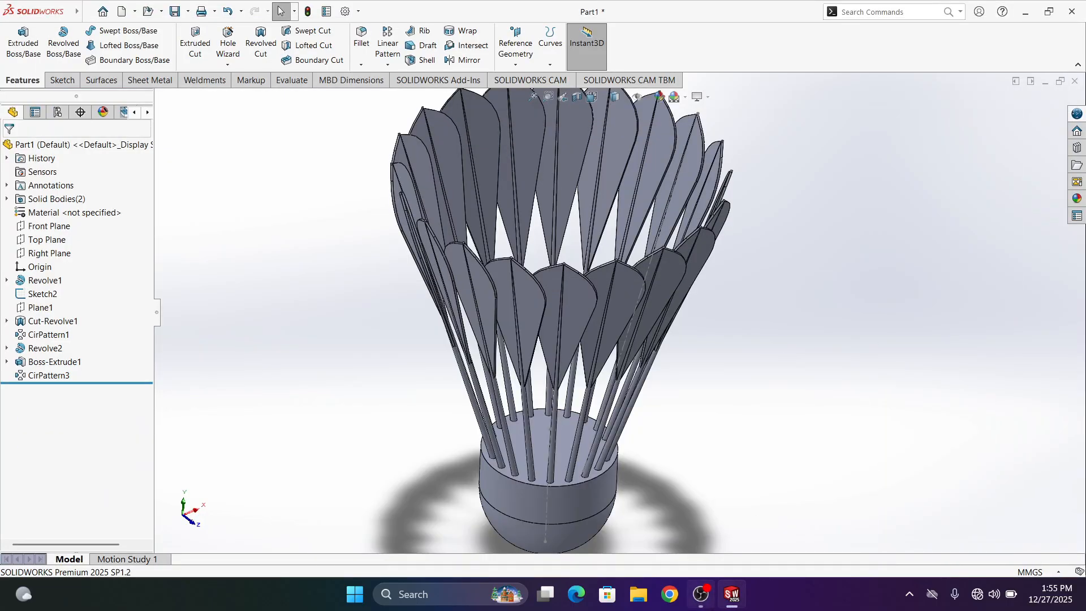
{"action": "left_click", "coordinate": [701, 594]}
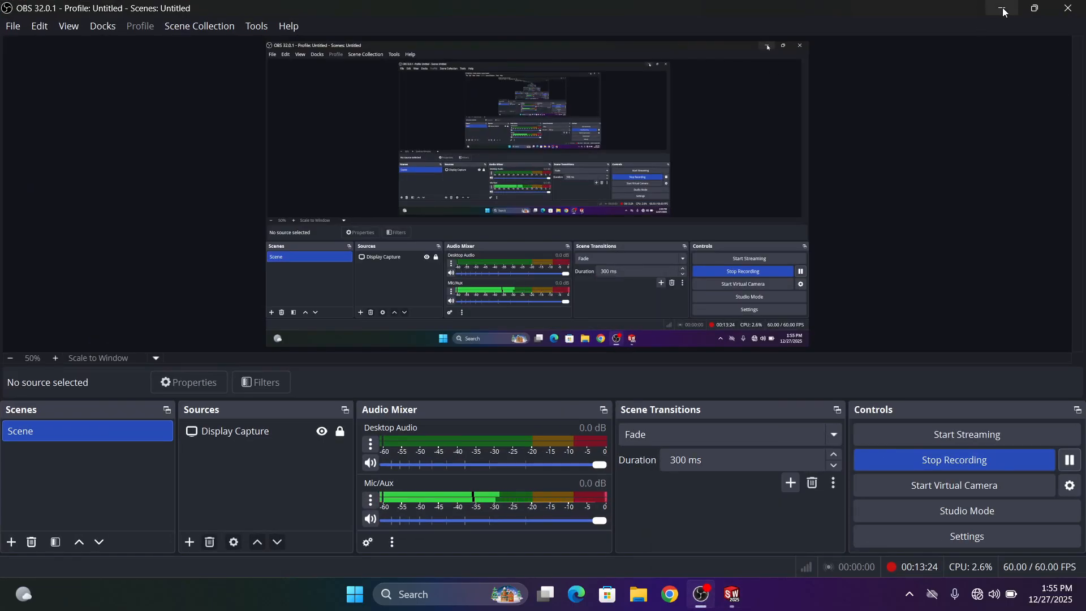
{"action": "left_click", "coordinate": [1003, 9]}
Start a new sketch on the Front Plane.
{"action": "scroll", "coordinate": [685, 454], "scroll_direction": "up", "scroll_amount": 5}
{"action": "middle_click_drag", "start_coordinate": [628, 424], "coordinate": [660, 377]}
{"action": "scroll", "coordinate": [650, 359], "scroll_direction": "down", "scroll_amount": 5}
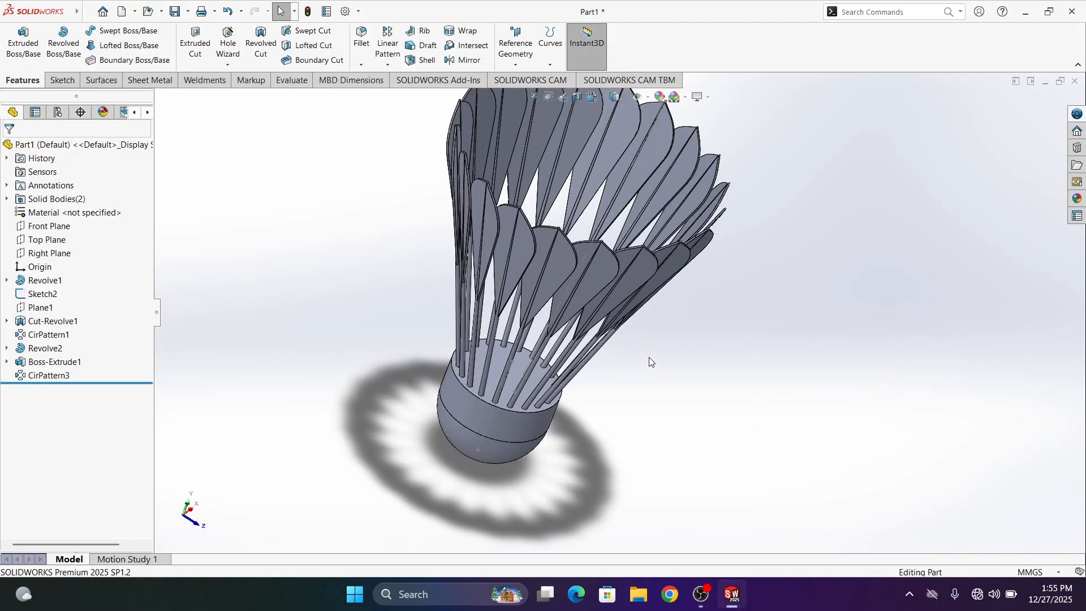
{"action": "scroll", "coordinate": [650, 359], "scroll_direction": "up", "scroll_amount": 2}
{"action": "middle_click_drag", "start_coordinate": [333, 362], "coordinate": [364, 320]}
{"action": "right_click", "coordinate": [45, 227]}
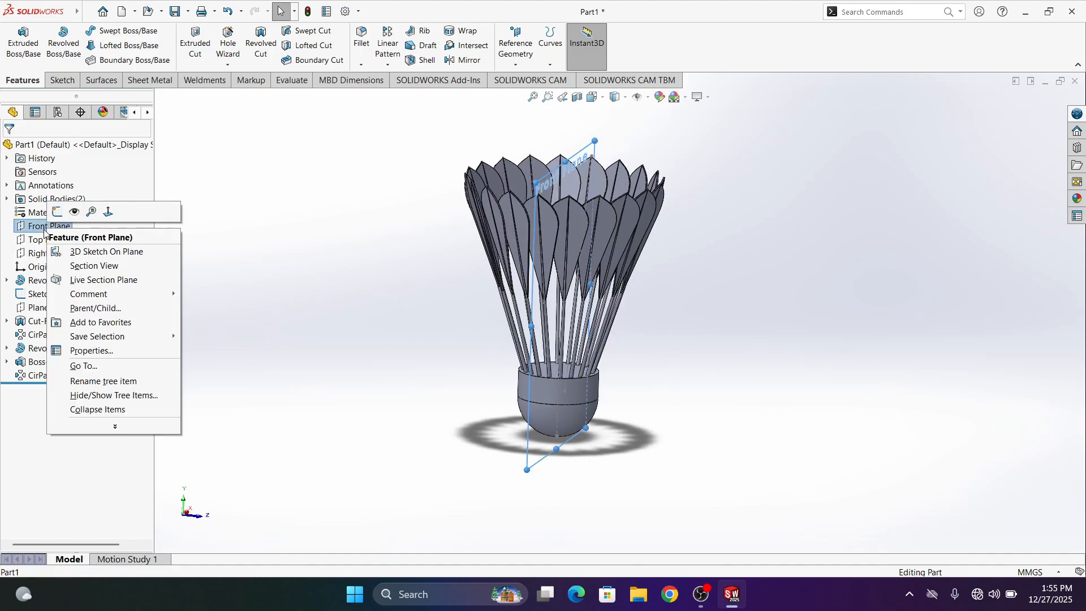
{"action": "left_click", "coordinate": [57, 211]}
{"action": "scroll", "coordinate": [661, 365], "scroll_direction": "down", "scroll_amount": 3}
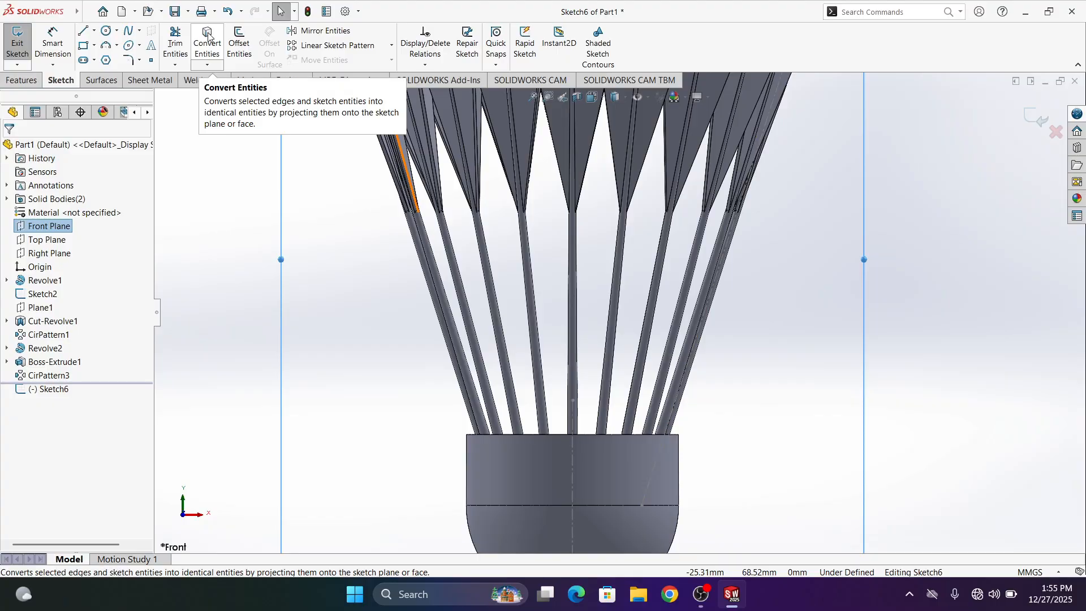
{"action": "left_click", "coordinate": [93, 32]}
{"action": "left_click", "coordinate": [112, 56]}
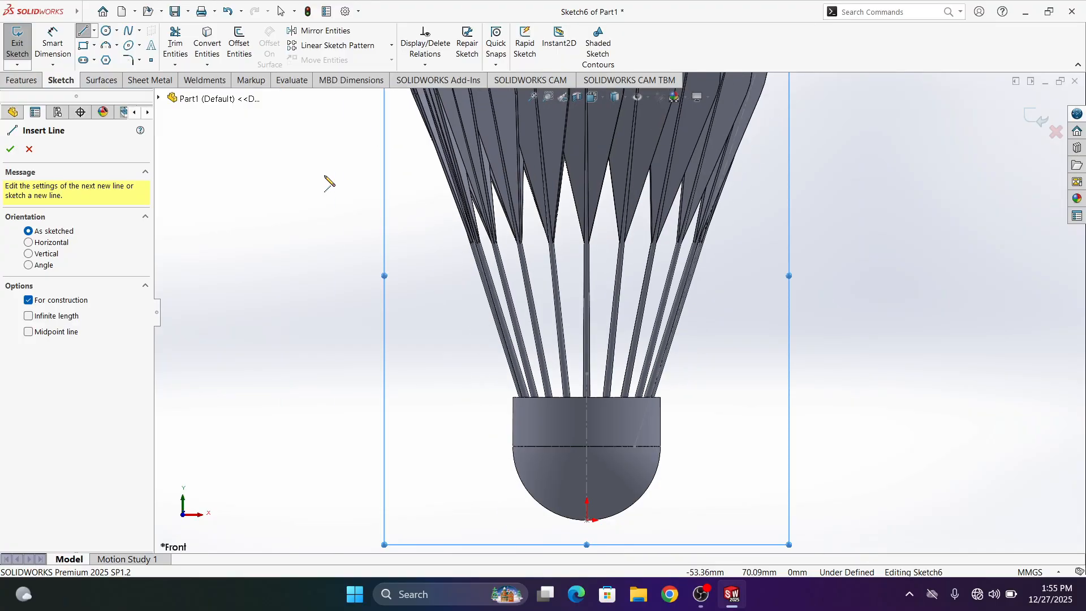
{"action": "key", "text": "Escape"}
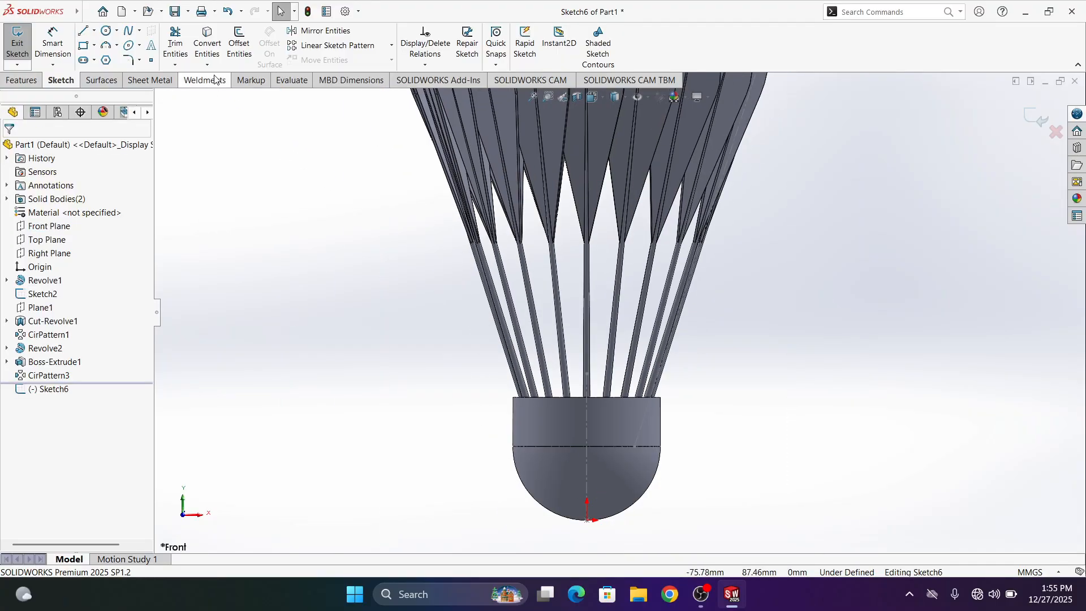
Convert the holder's vertical axis line and the sloping rod axis line from Sketch2 into construction geometry in the current sketch.
{"action": "left_click", "coordinate": [207, 42]}
{"action": "left_click", "coordinate": [585, 420]}
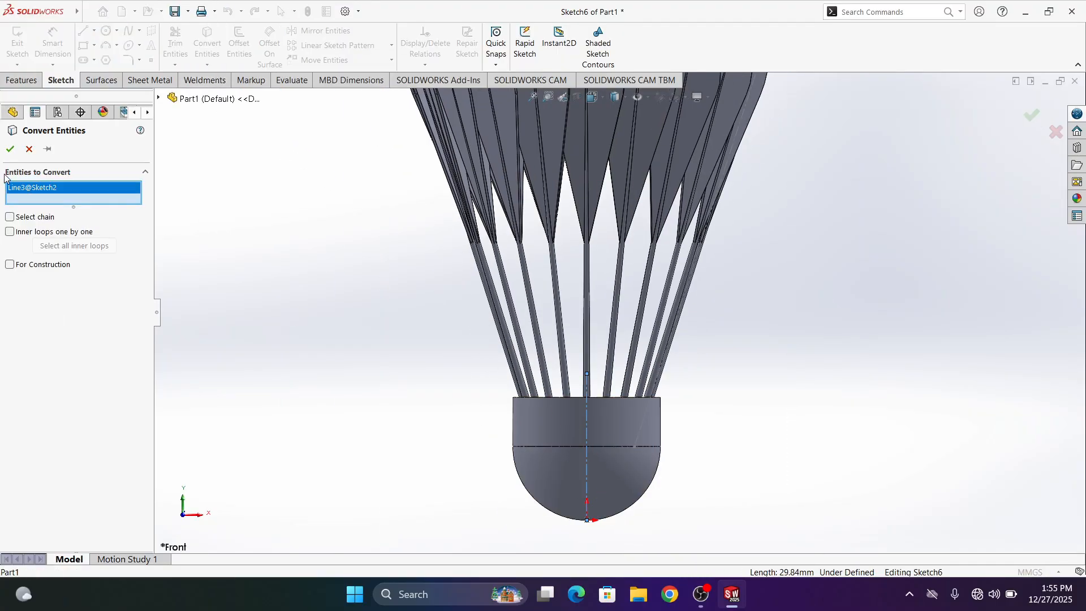
{"action": "left_click", "coordinate": [11, 149]}
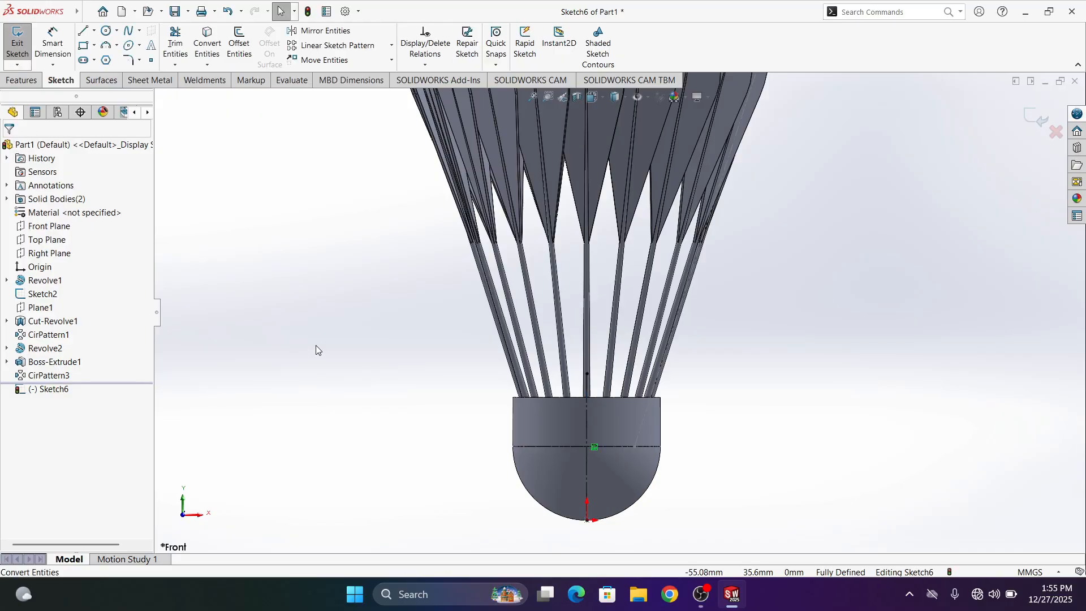
{"action": "key", "text": "Return"}
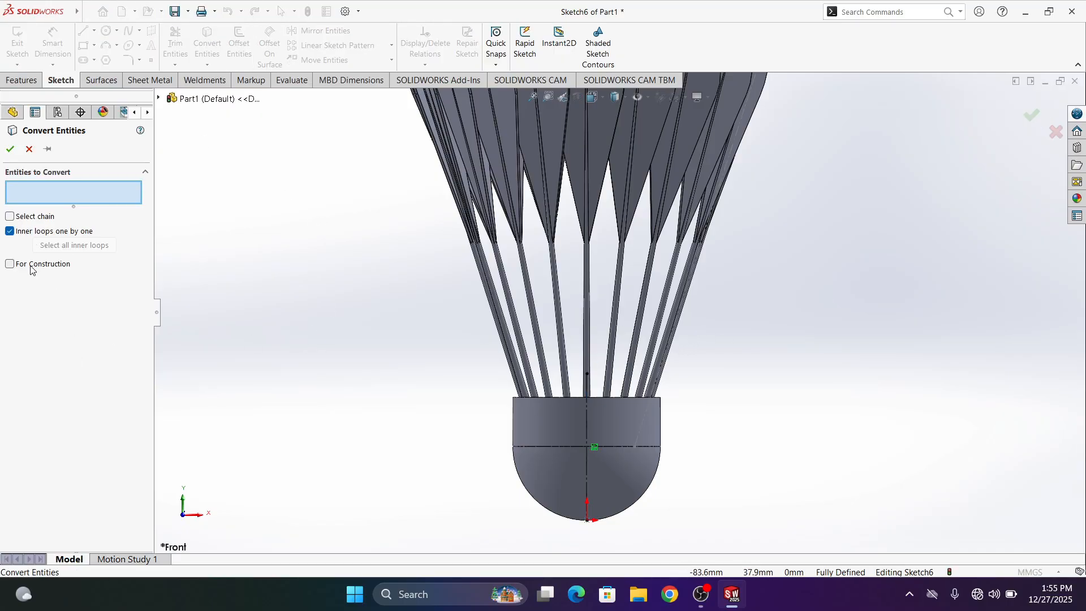
{"action": "left_click", "coordinate": [657, 385]}
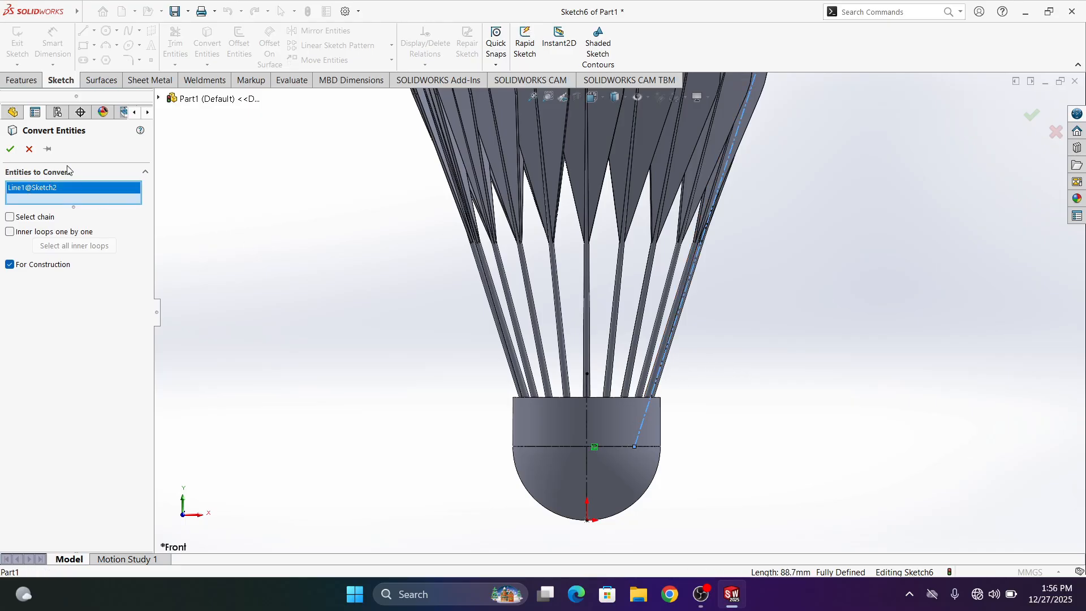
{"action": "left_click", "coordinate": [10, 149]}
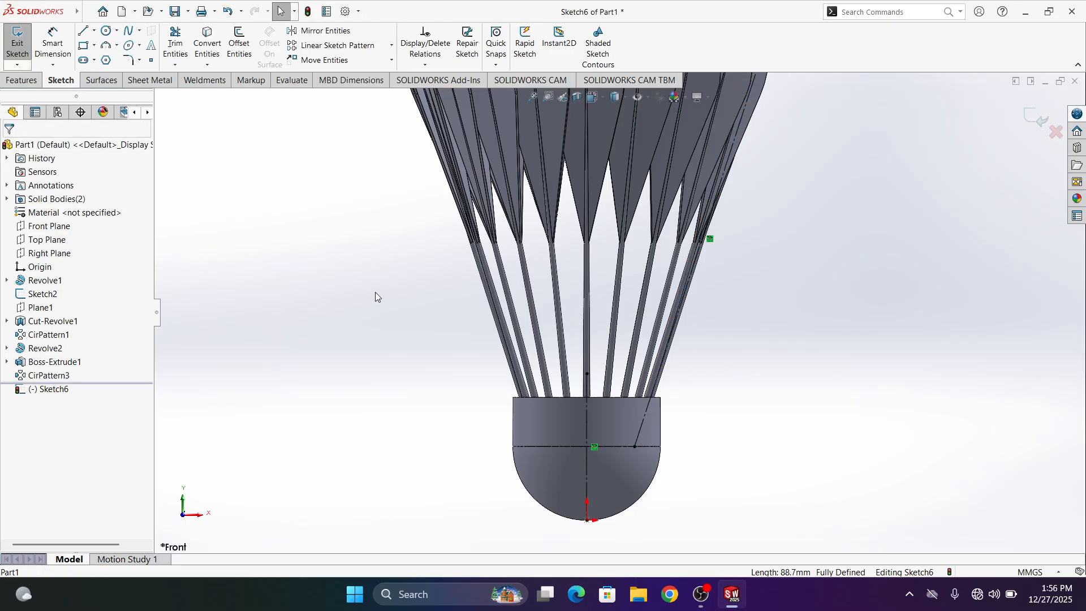
Sketch two circles centred on the sloping rod axis: one about 0.7 mm in radius near the holder, one about 1.7 mm in radius higher up.
{"action": "left_click", "coordinate": [106, 31]}
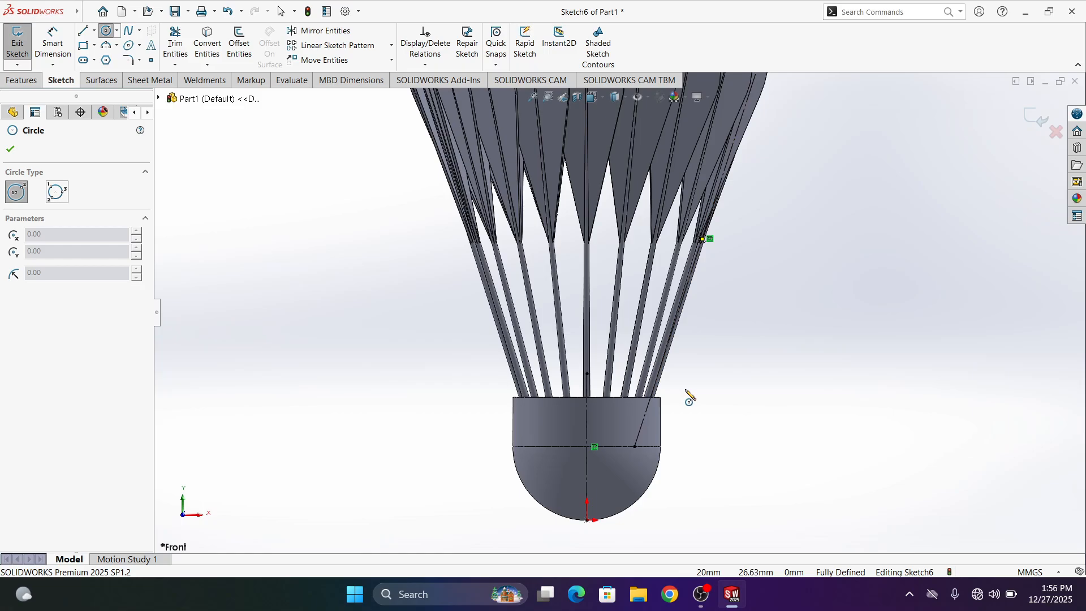
{"action": "scroll", "coordinate": [656, 389], "scroll_direction": "down", "scroll_amount": 5}
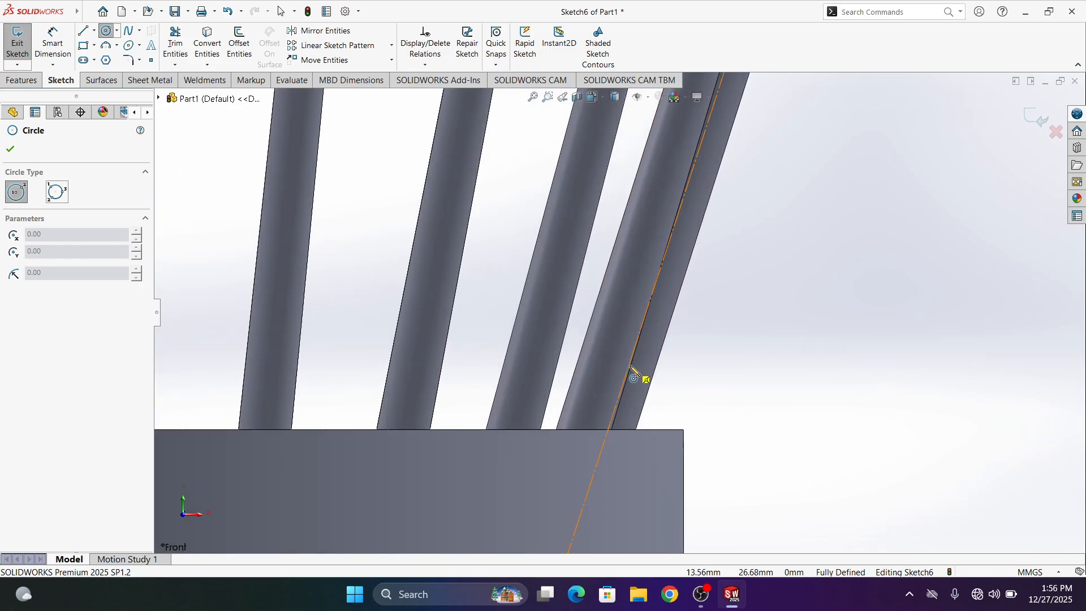
{"action": "left_click", "coordinate": [628, 365]}
{"action": "left_click", "coordinate": [649, 387]}
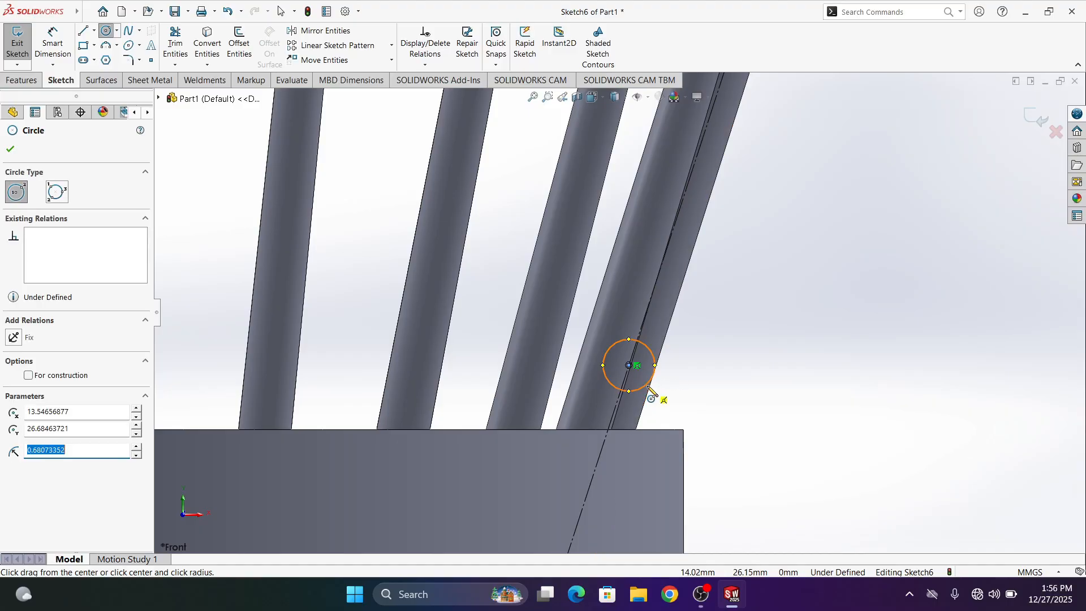
{"action": "scroll", "coordinate": [700, 362], "scroll_direction": "up", "scroll_amount": 3}
{"action": "scroll", "coordinate": [699, 362], "scroll_direction": "down", "scroll_amount": 2}
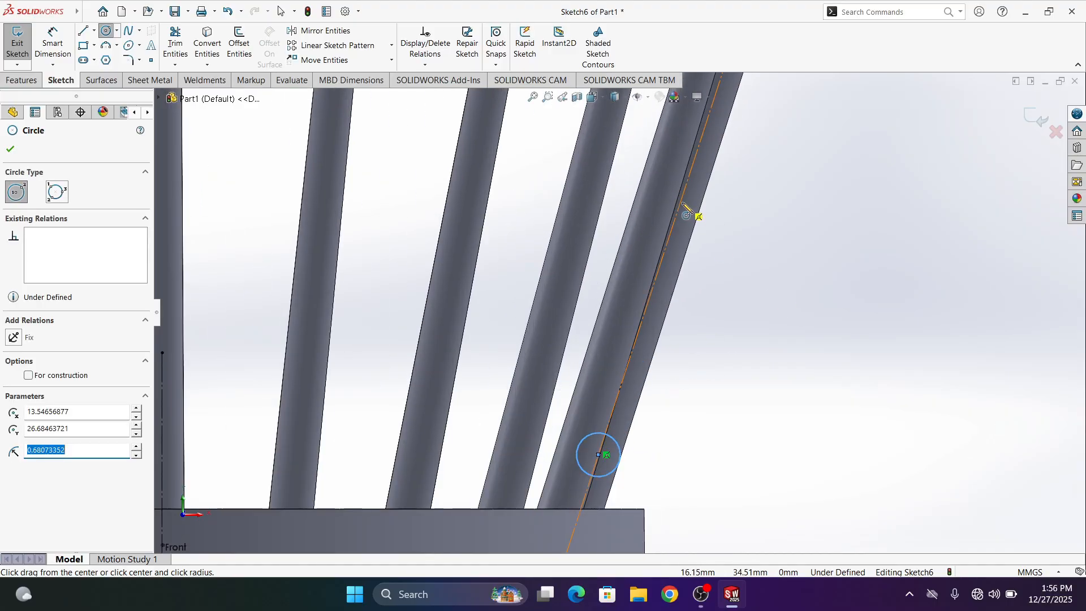
{"action": "left_click", "coordinate": [681, 202]}
{"action": "left_click", "coordinate": [715, 245]}
{"action": "key", "text": "Escape"}
{"action": "scroll", "coordinate": [715, 243], "scroll_direction": "up", "scroll_amount": 2}
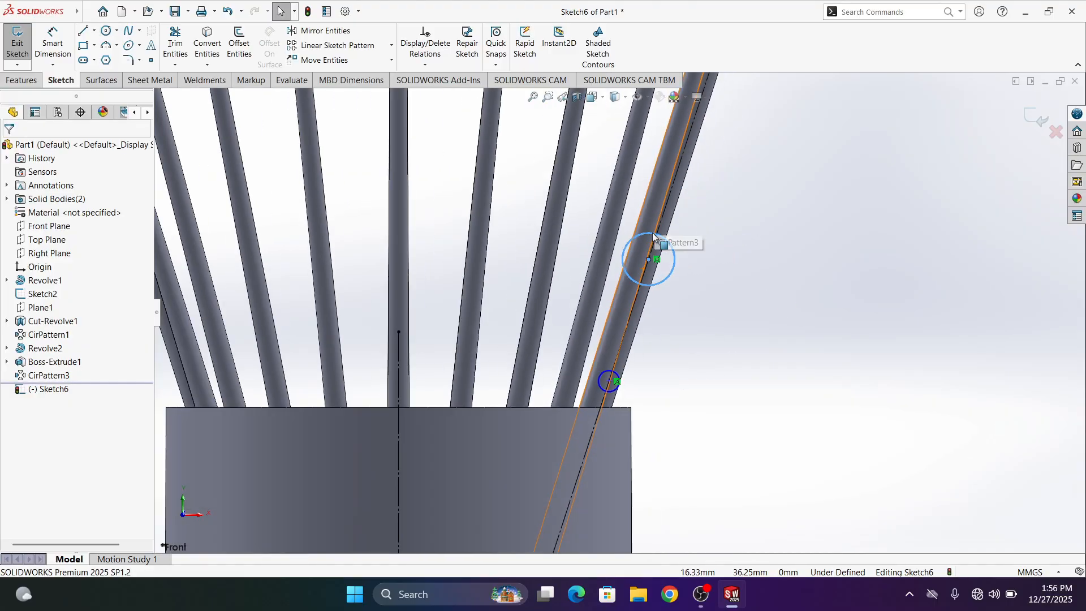
Dimension the upper circle's diameter to 2 mm.
{"action": "left_click", "coordinate": [54, 47]}
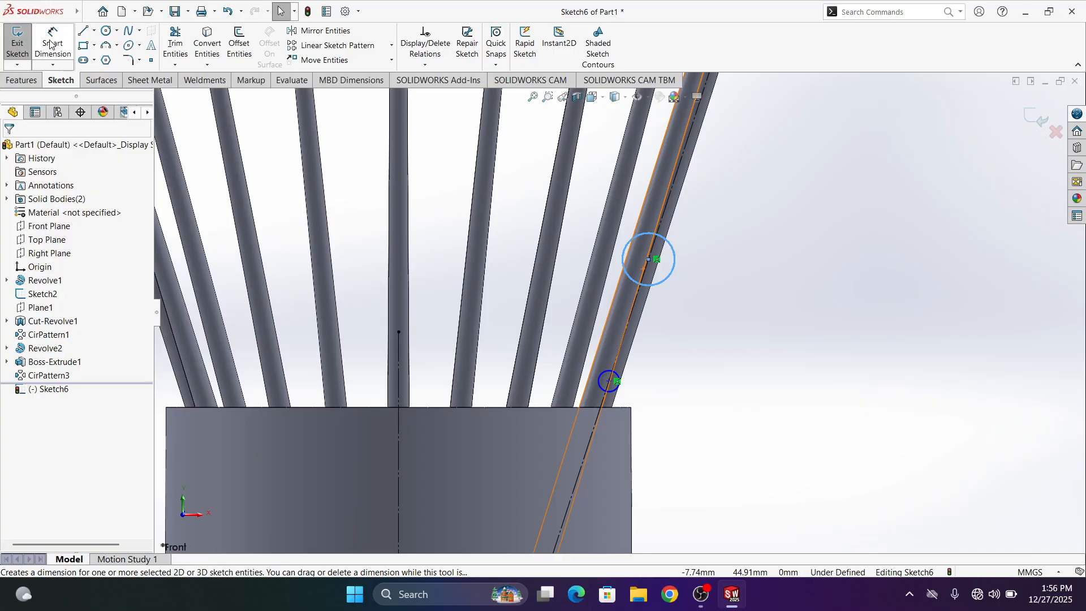
{"action": "left_click", "coordinate": [674, 263]}
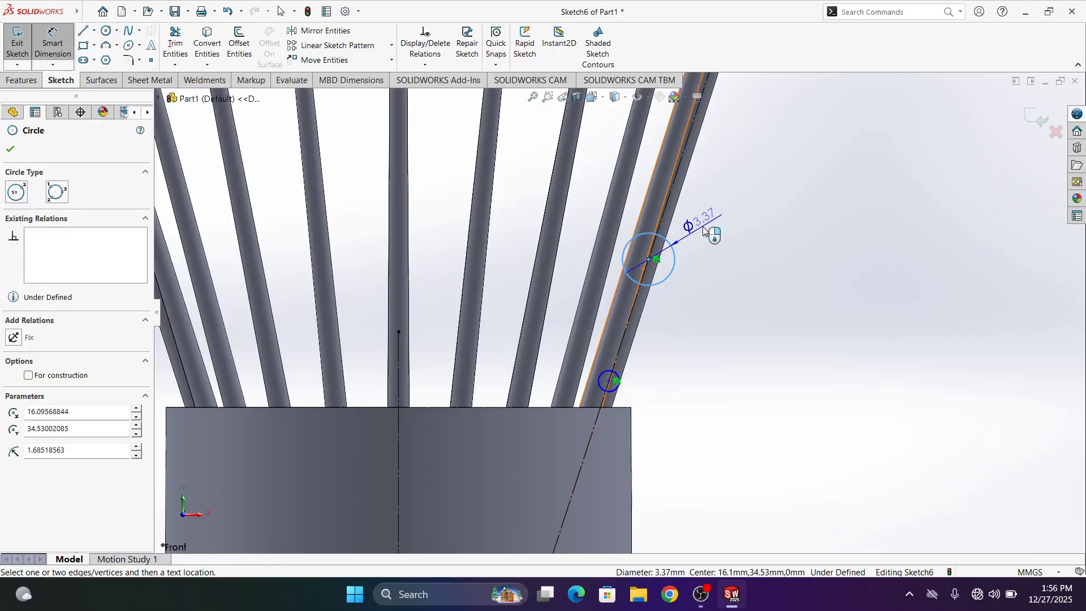
{"action": "left_click", "coordinate": [702, 227]}
{"action": "type", "text": "2"}
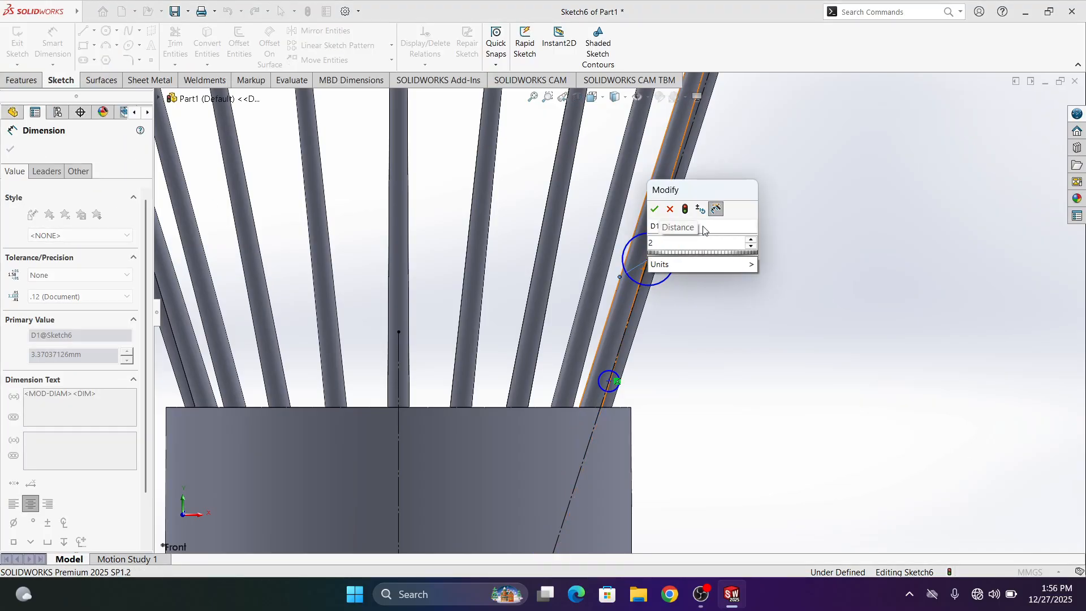
{"action": "key", "text": "Return"}
{"action": "left_click", "coordinate": [786, 349]}
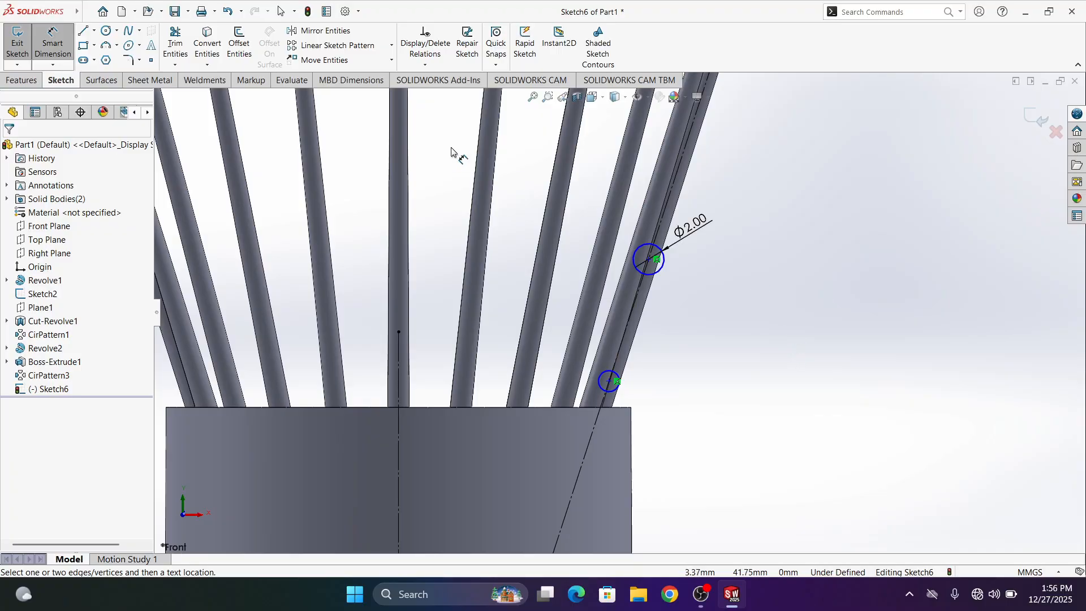
Dimension the vertical distance between the two circle centres to 10 mm.
{"action": "left_click", "coordinate": [648, 259]}
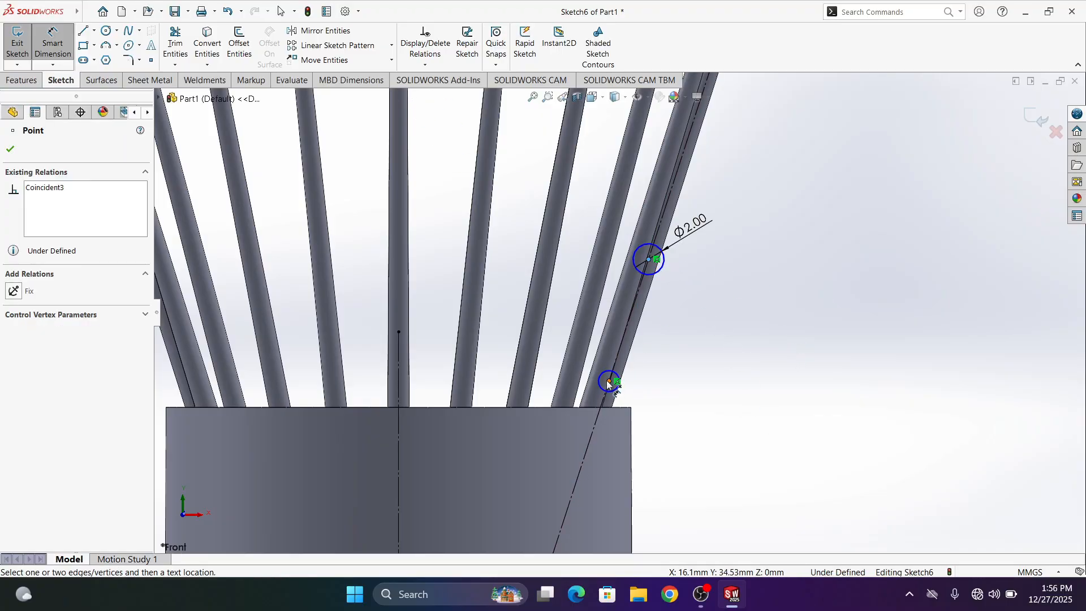
{"action": "left_click", "coordinate": [609, 382]}
{"action": "left_click", "coordinate": [782, 290]}
{"action": "type", "text": "1"}
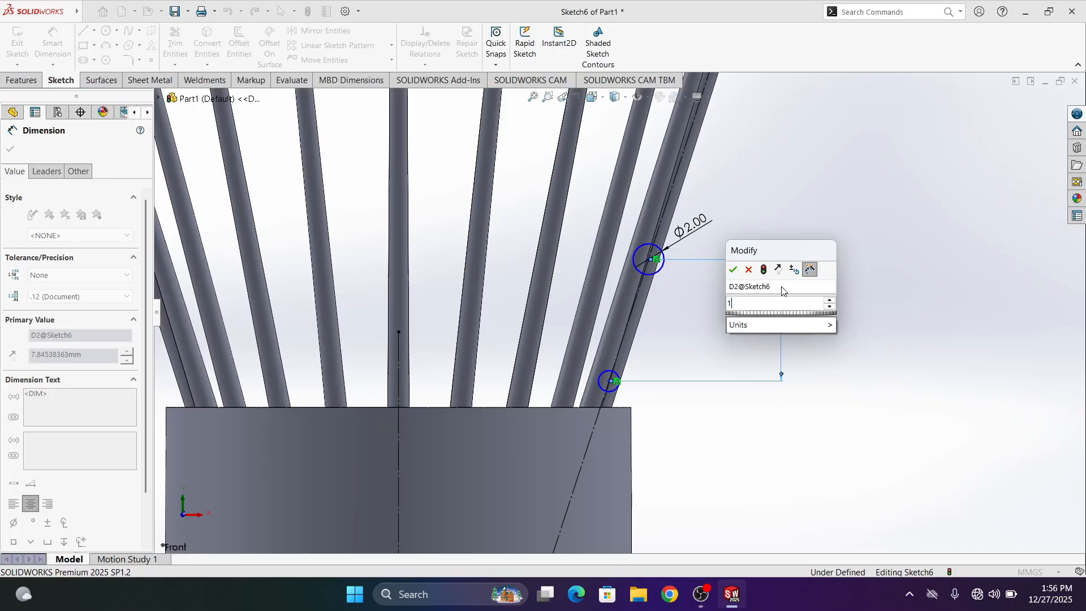
{"action": "type", "text": "0"}
{"action": "key", "text": "Return"}
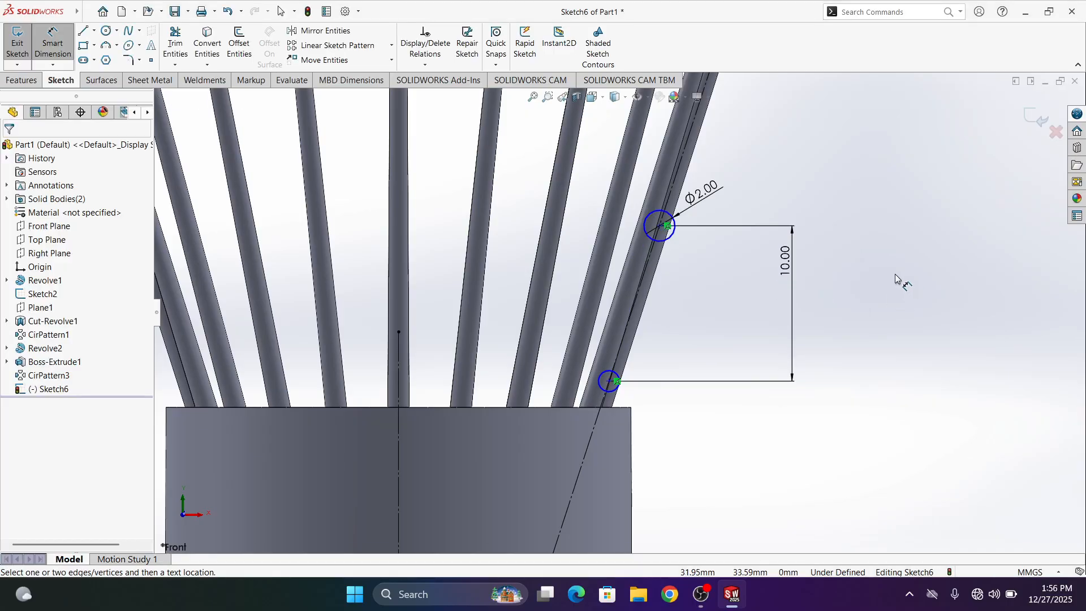
Dimension the lower circle's height above the holder's top edge to 10 mm.
{"action": "left_click", "coordinate": [628, 408]}
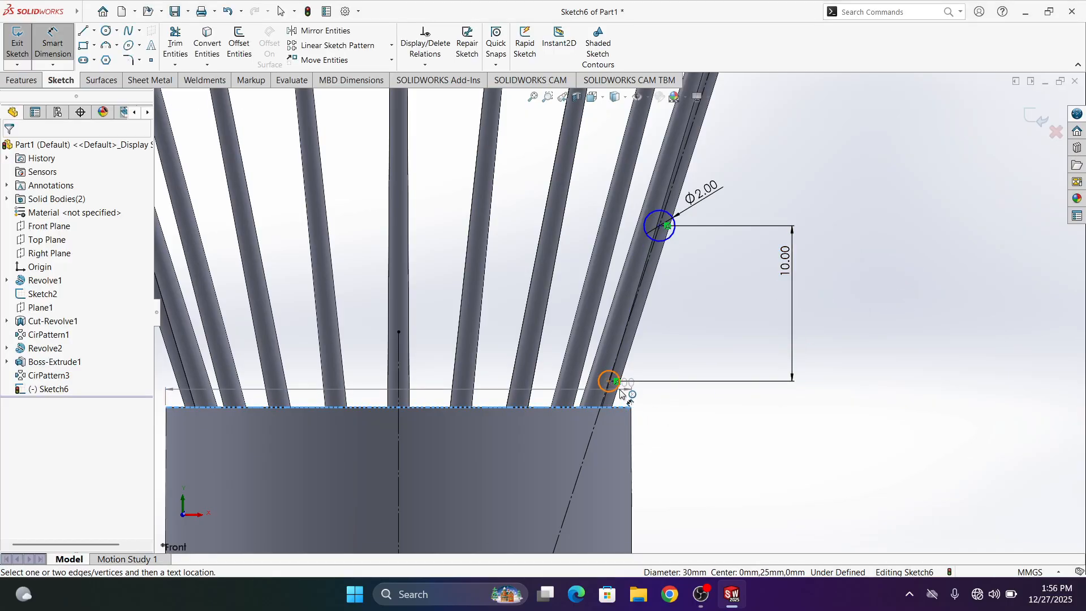
{"action": "left_click", "coordinate": [620, 391]}
{"action": "left_click", "coordinate": [904, 381]}
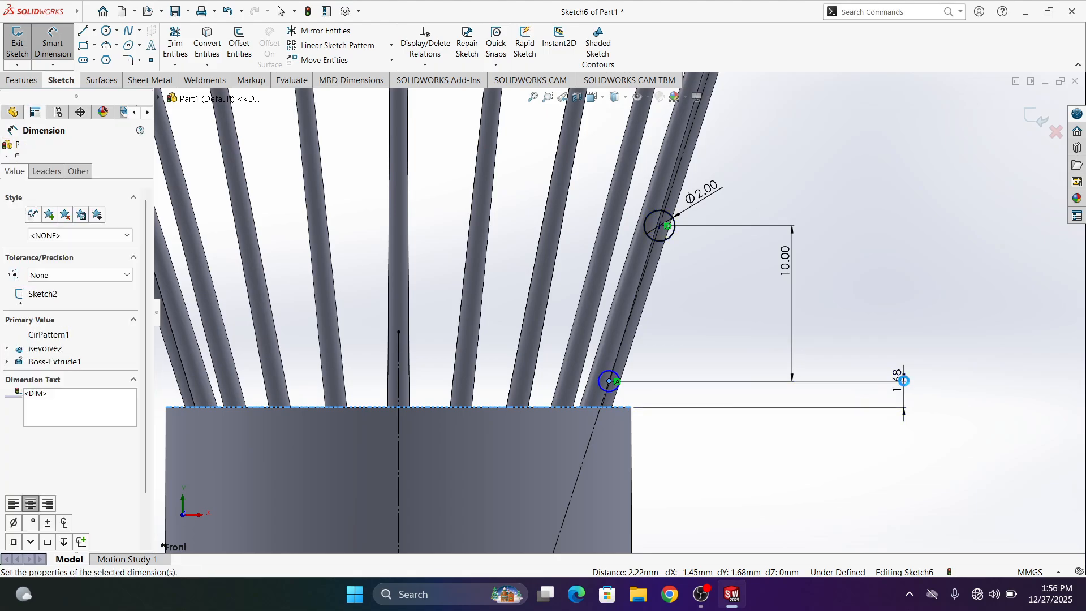
{"action": "type", "text": "10"}
{"action": "key", "text": "Return"}
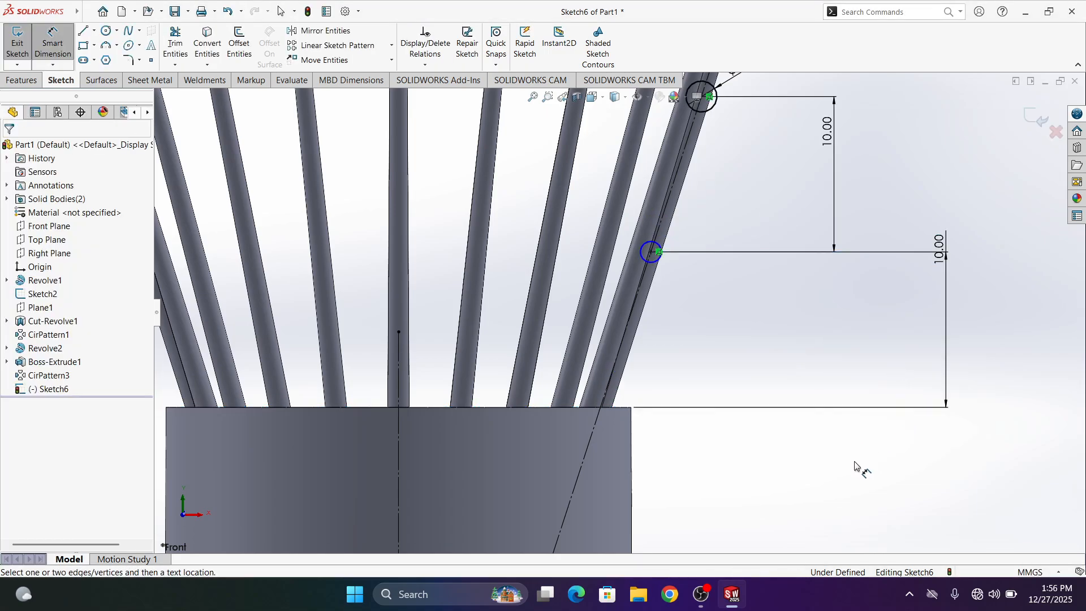
Add an Equal relation between the two circles on the sloping rod axis.
{"action": "scroll", "coordinate": [740, 318], "scroll_direction": "up", "scroll_amount": 6}
{"action": "scroll", "coordinate": [668, 247], "scroll_direction": "down", "scroll_amount": 4}
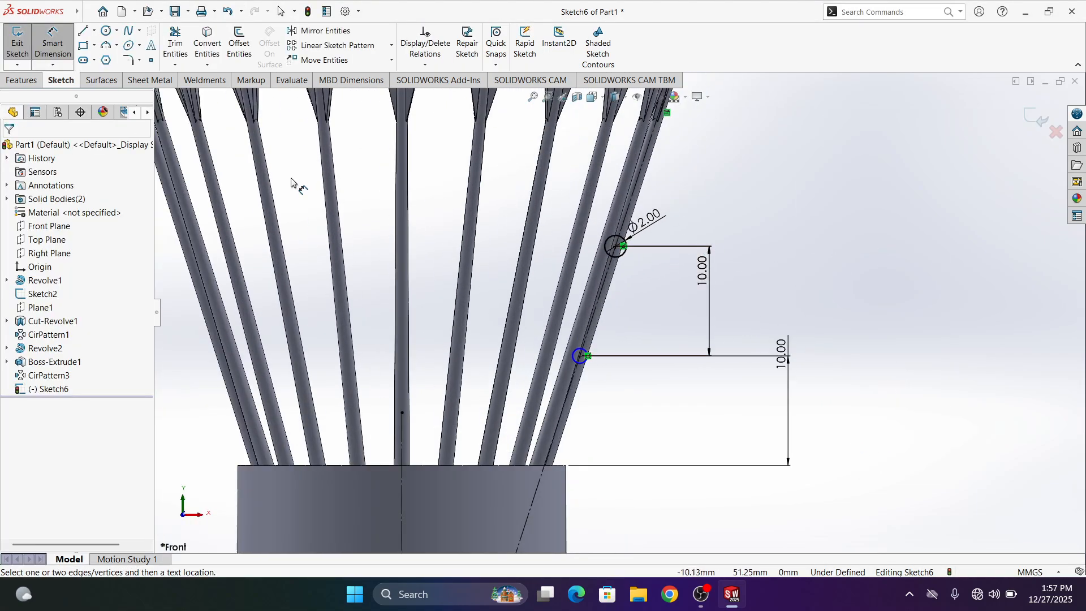
{"action": "key", "text": "Escape"}
{"action": "left_click", "coordinate": [611, 238]}
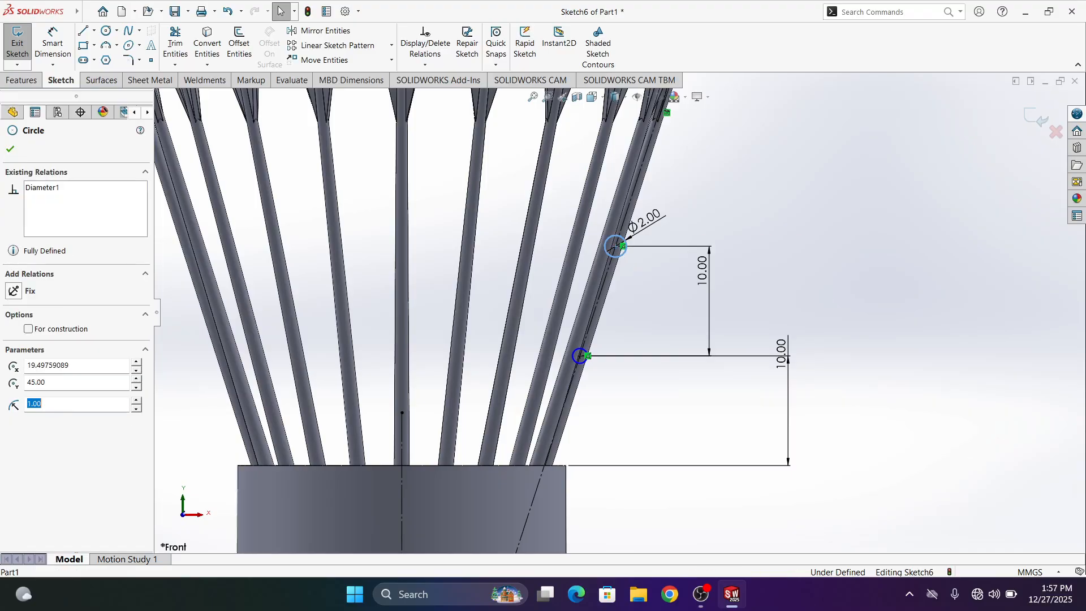
{"action": "left_click", "coordinate": [581, 355], "text": "ctrl"}
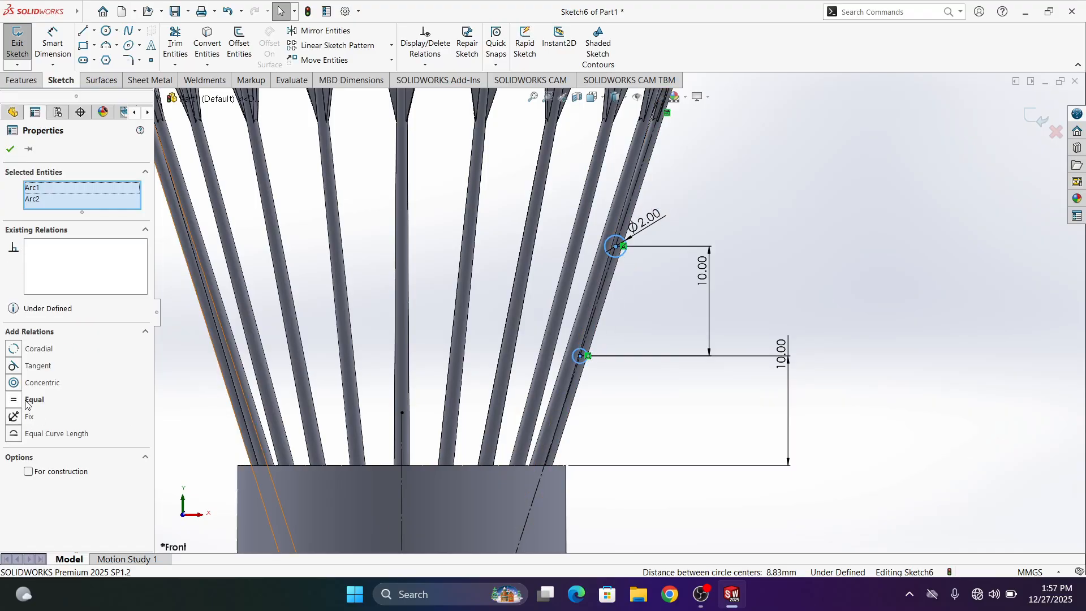
{"action": "left_click", "coordinate": [26, 400]}
{"action": "left_click", "coordinate": [816, 199]}
{"action": "scroll", "coordinate": [618, 312], "scroll_direction": "up", "scroll_amount": 3}
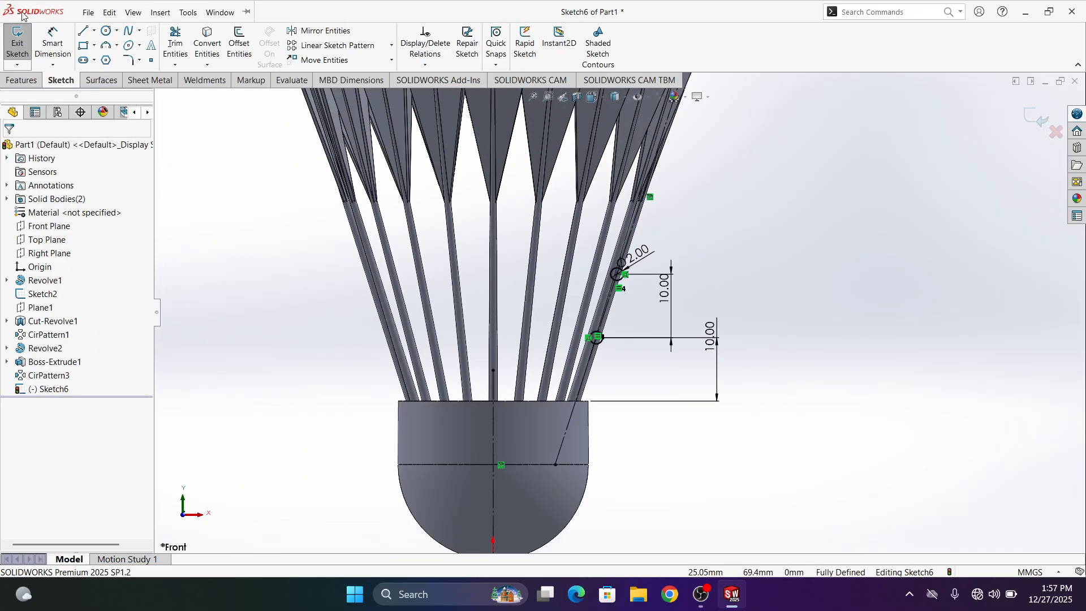
Finish the sketch and revolve both circles 360° about the vertical centreline as rings merged with the shuttlecock.
{"action": "left_click", "coordinate": [14, 45]}
{"action": "left_click", "coordinate": [51, 51]}
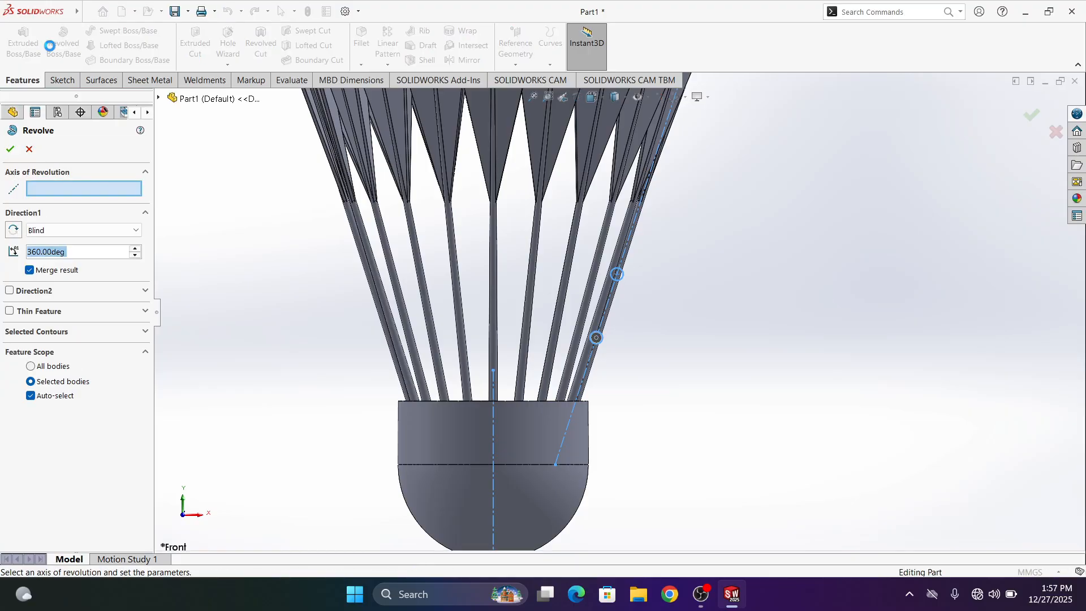
{"action": "left_click", "coordinate": [29, 148]}
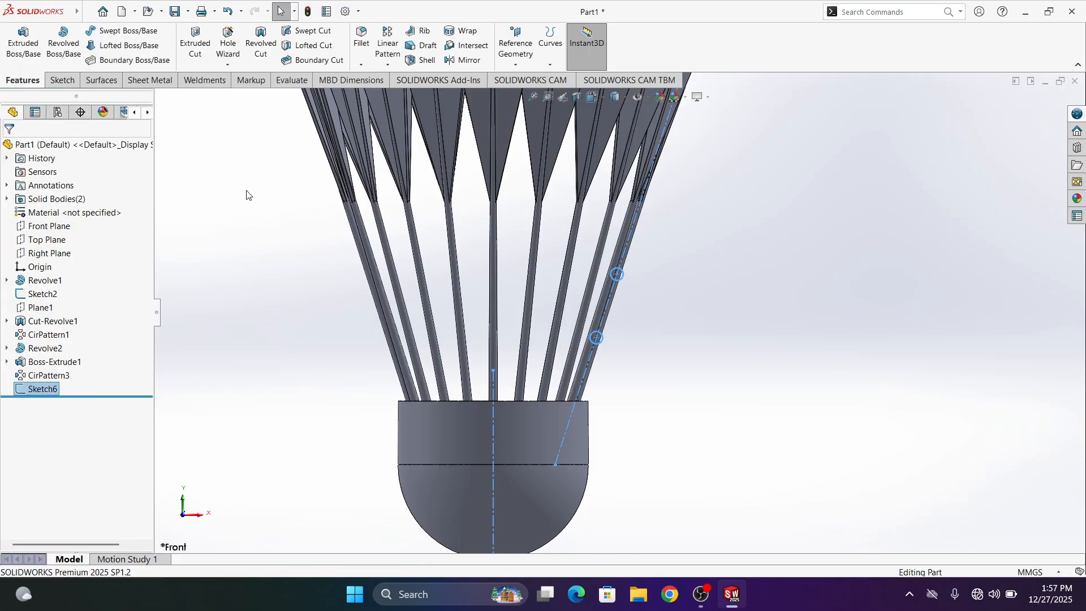
{"action": "left_click", "coordinate": [63, 42]}
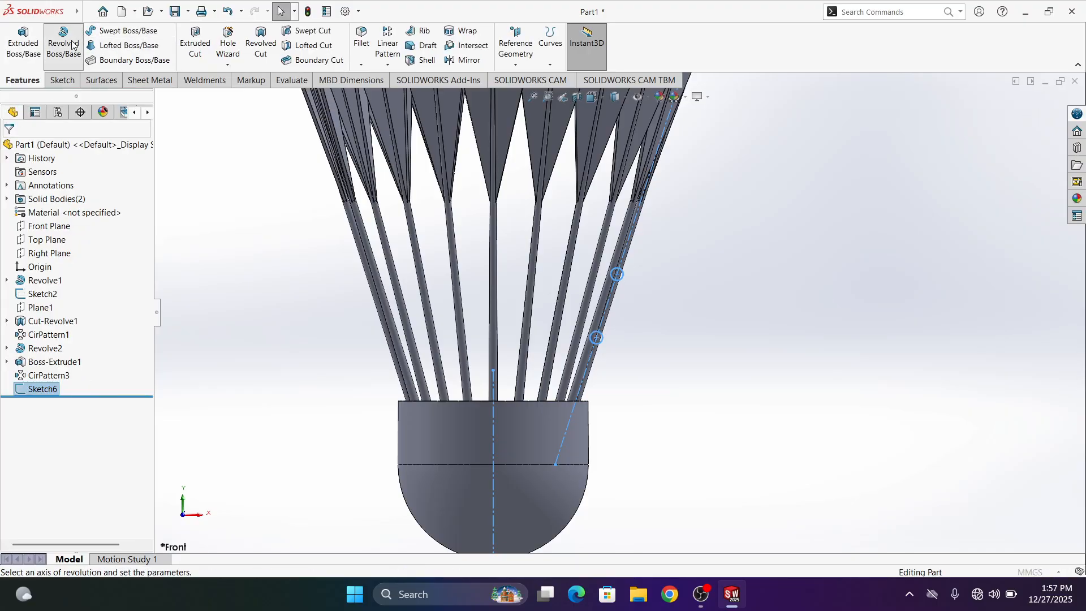
{"action": "left_click", "coordinate": [494, 450]}
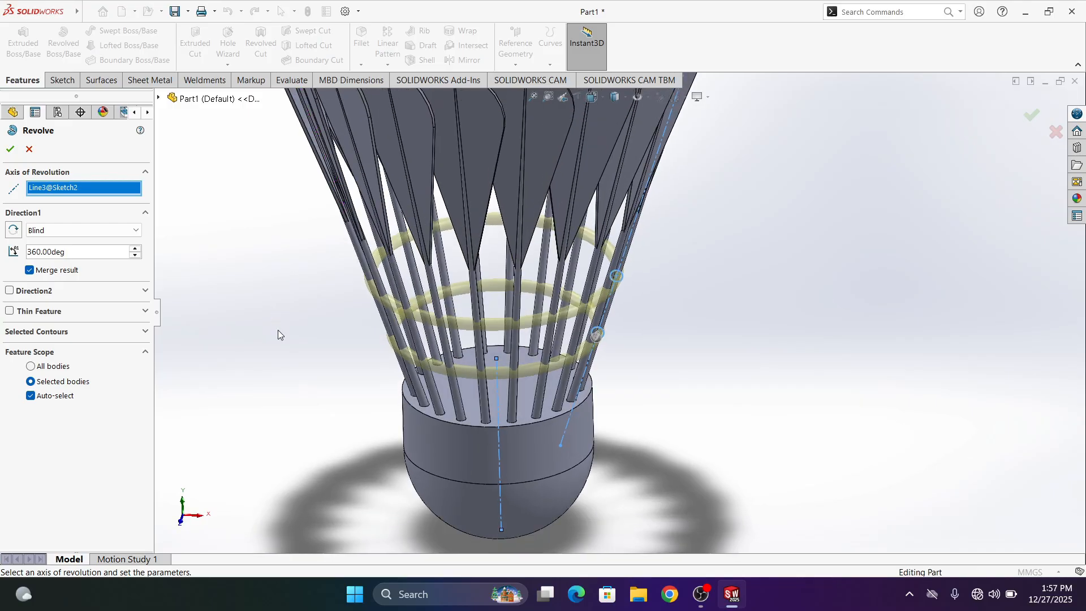
{"action": "scroll", "coordinate": [502, 345], "scroll_direction": "down", "scroll_amount": 2}
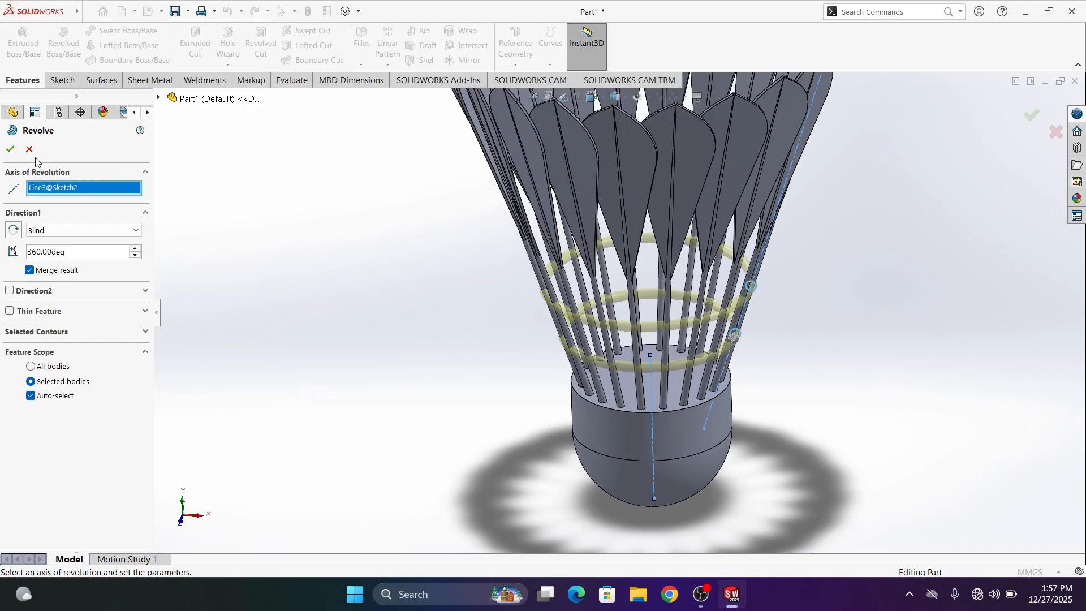
{"action": "middle_click_drag", "start_coordinate": [446, 341], "coordinate": [415, 356]}
{"action": "scroll", "coordinate": [409, 337], "scroll_direction": "up", "scroll_amount": 3}
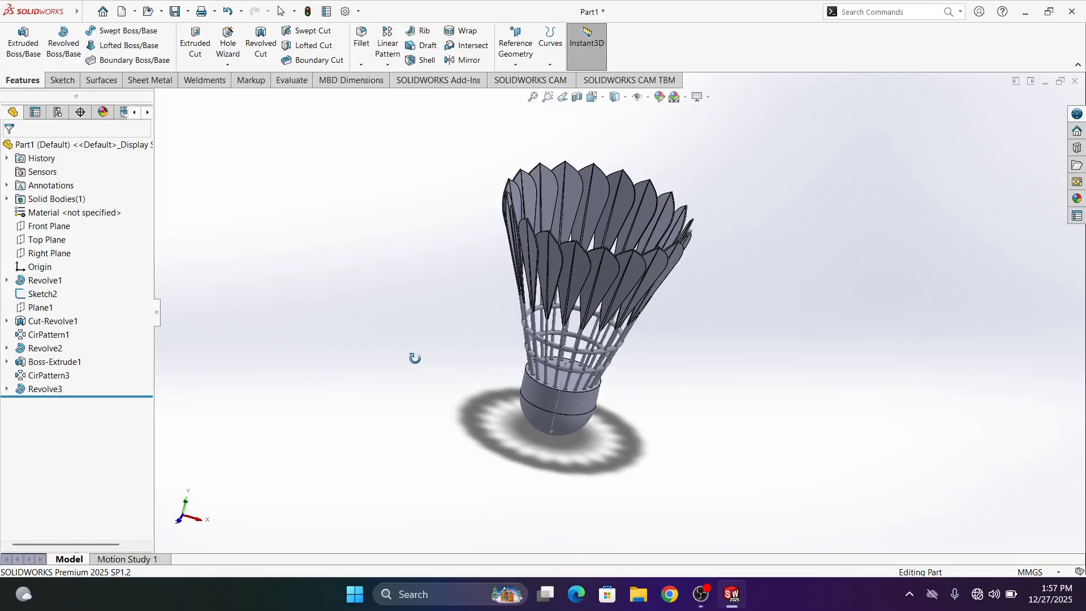
Apply the matte rubber appearance to the revolved round-bottomed base feature.
{"action": "scroll", "coordinate": [593, 299], "scroll_direction": "down", "scroll_amount": 3}
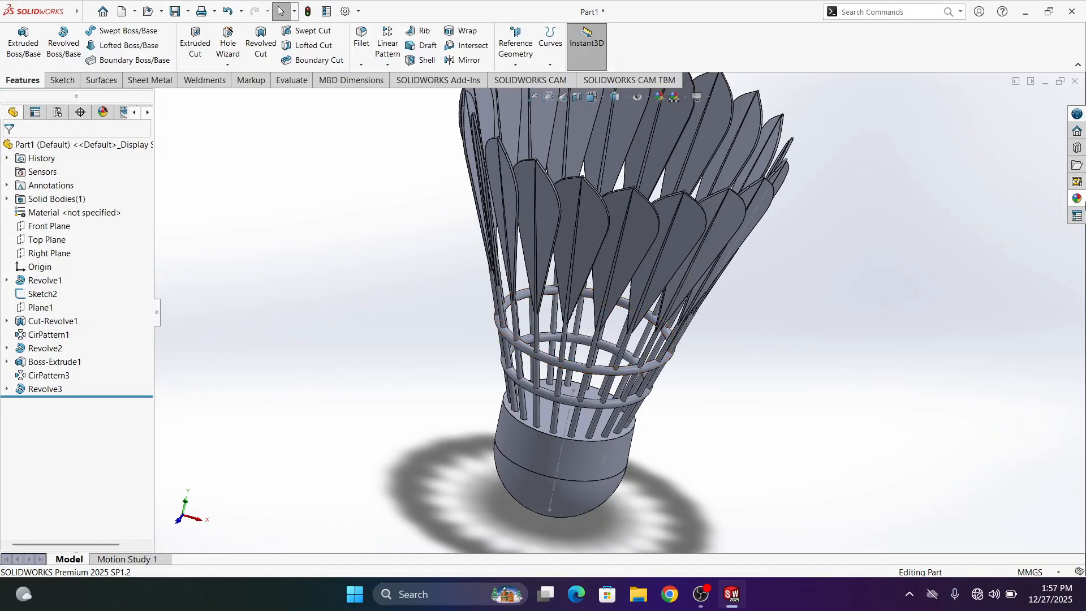
{"action": "left_click", "coordinate": [1077, 199]}
{"action": "left_click", "coordinate": [925, 120]}
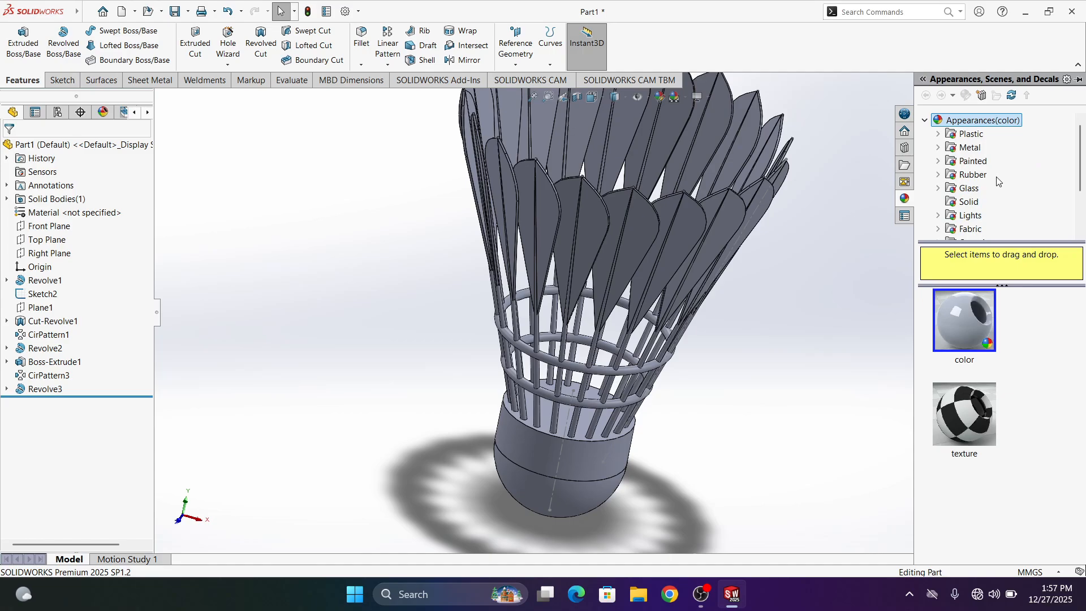
{"action": "double_click", "coordinate": [973, 175]}
{"action": "left_click", "coordinate": [982, 188]}
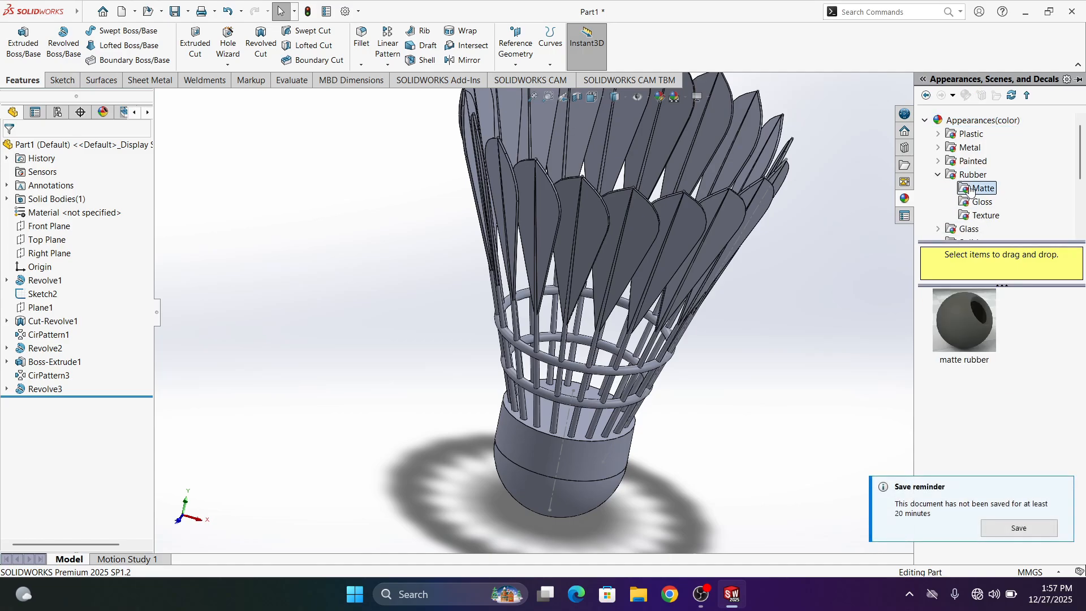
{"action": "left_click", "coordinate": [982, 201]}
{"action": "left_click", "coordinate": [985, 215]}
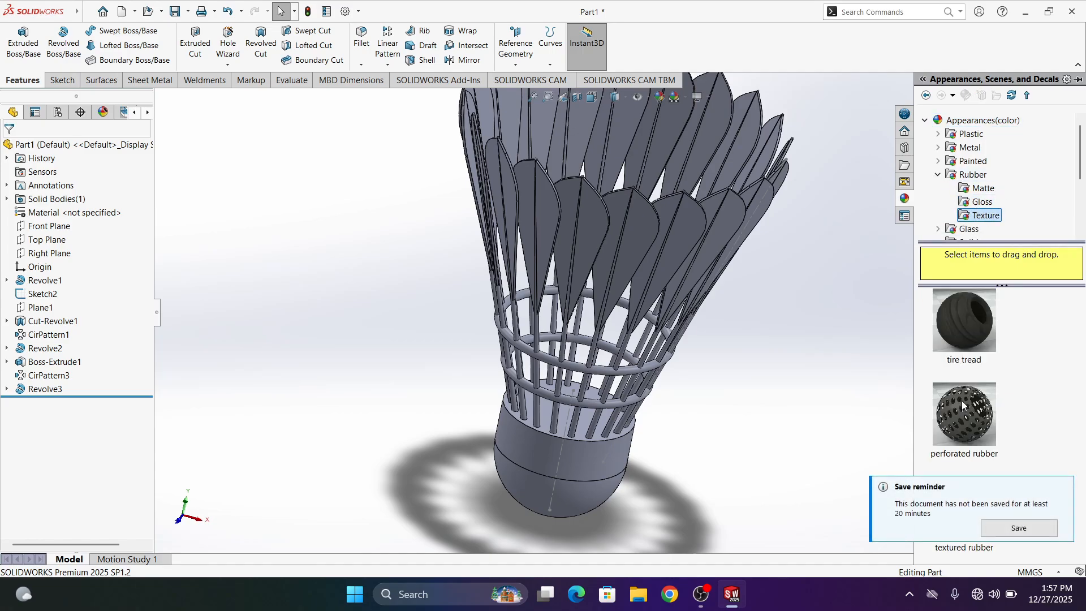
{"action": "left_click", "coordinate": [983, 188]}
{"action": "left_click_drag", "start_coordinate": [964, 319], "coordinate": [610, 474]}
{"action": "left_click", "coordinate": [612, 474]}
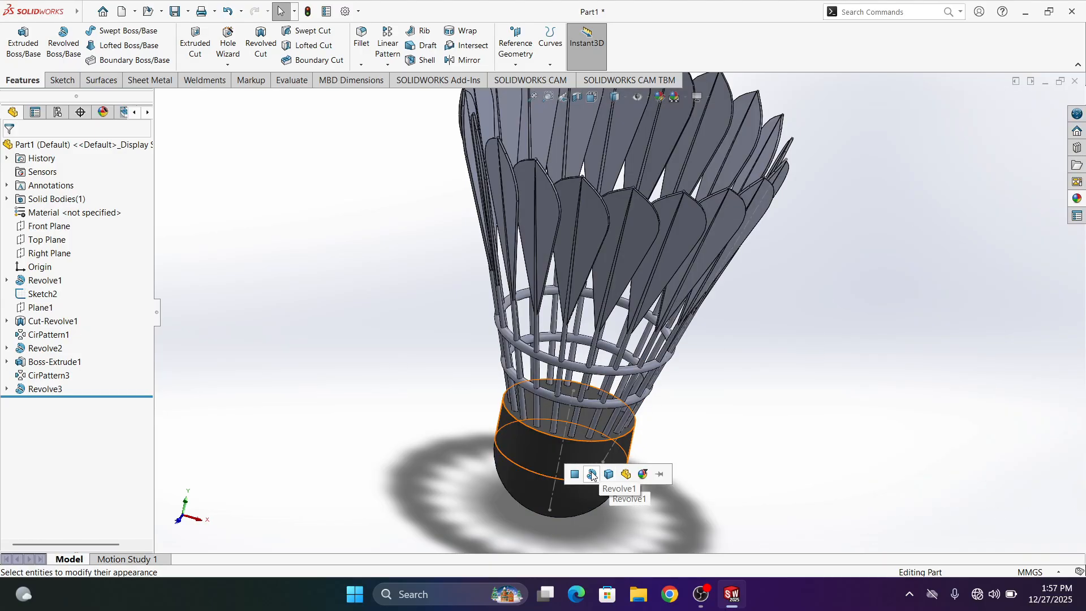
Apply a solid red appearance to the circular pattern of feathers and rods.
{"action": "scroll", "coordinate": [816, 352], "scroll_direction": "up", "scroll_amount": 2}
{"action": "scroll", "coordinate": [603, 471], "scroll_direction": "down", "scroll_amount": 1}
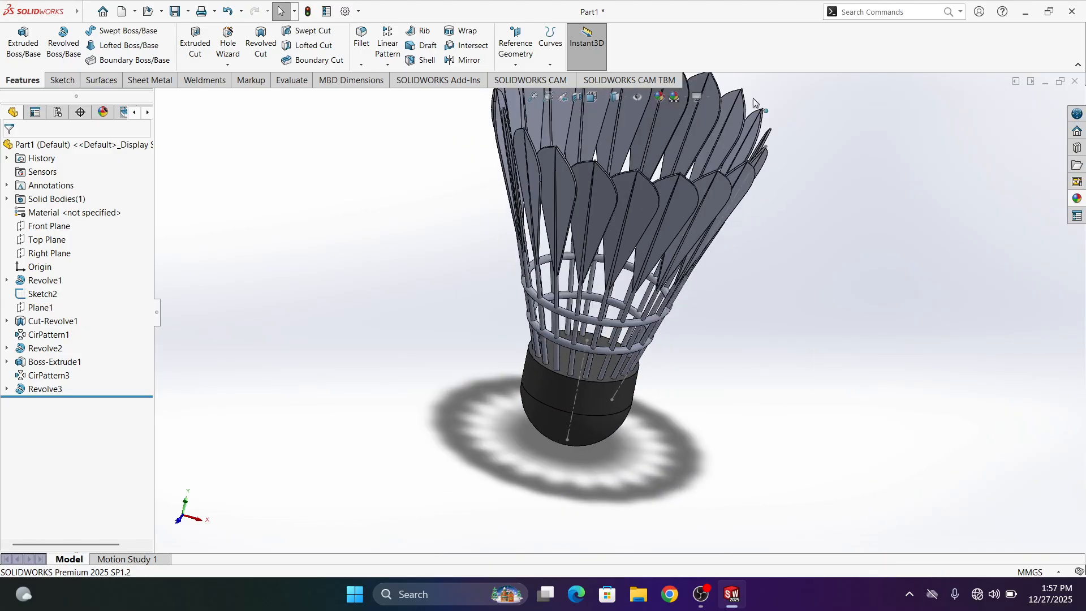
{"action": "left_click", "coordinate": [1066, 196]}
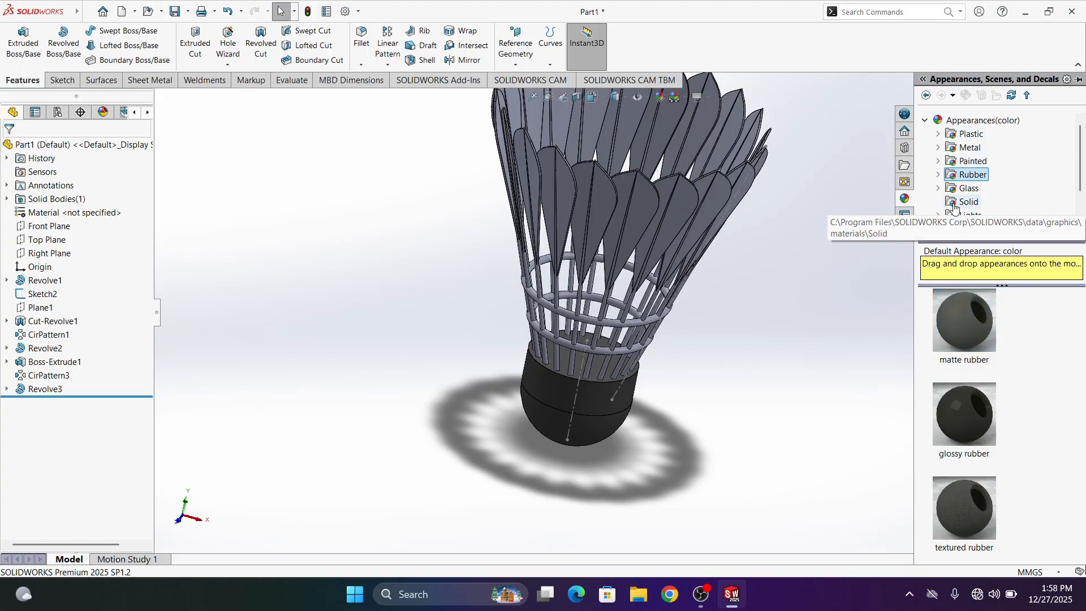
{"action": "left_click", "coordinate": [969, 202]}
{"action": "left_click", "coordinate": [967, 188]}
{"action": "left_click", "coordinate": [969, 202]}
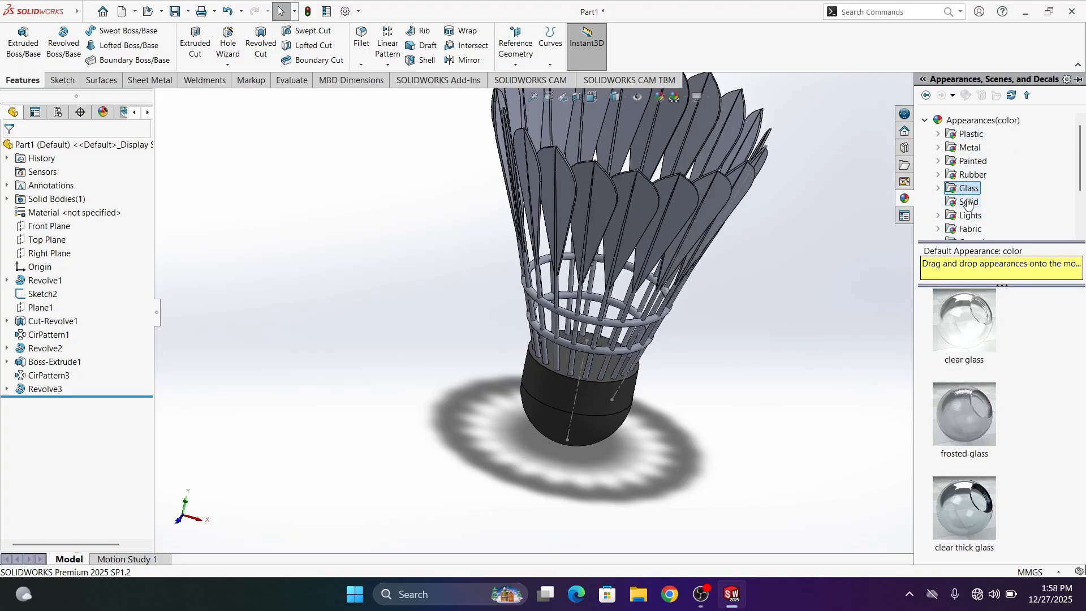
{"action": "scroll", "coordinate": [1018, 430], "scroll_direction": "down", "scroll_amount": 3}
{"action": "scroll", "coordinate": [1007, 380], "scroll_direction": "up", "scroll_amount": 3}
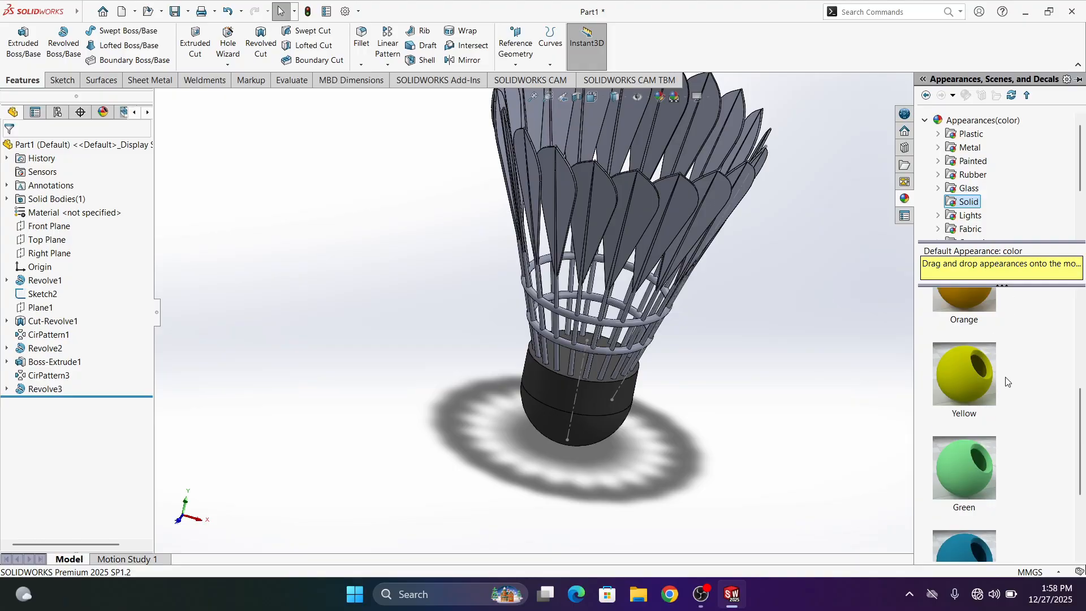
{"action": "left_click_drag", "start_coordinate": [965, 418], "coordinate": [628, 307]}
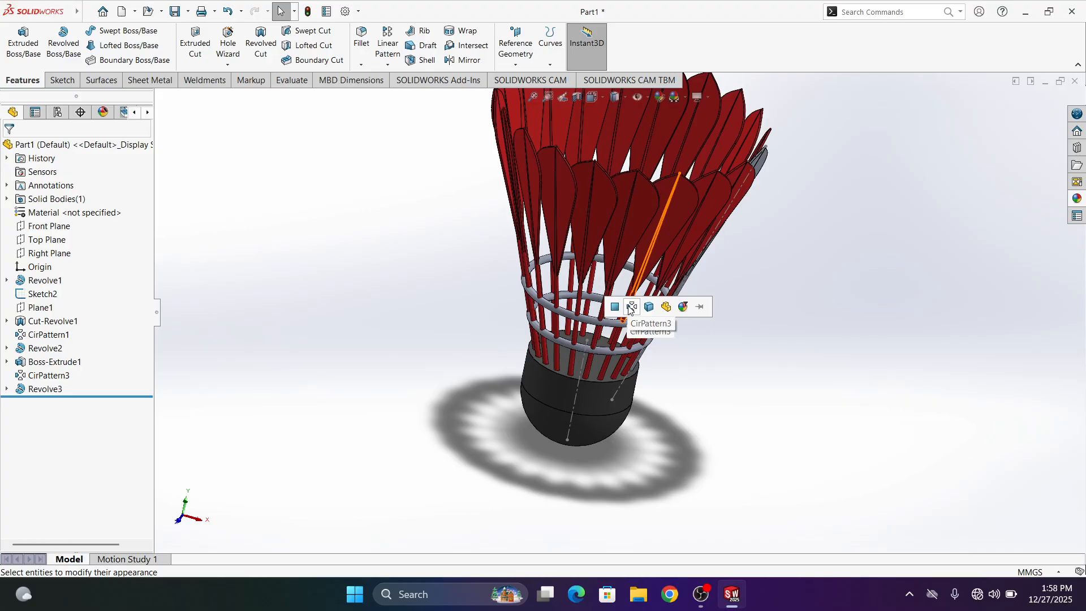
{"action": "left_click", "coordinate": [631, 307]}
Copy the red appearance from a patterned feather and paste it onto the original extruded feather.
{"action": "middle_click_drag", "start_coordinate": [812, 277], "coordinate": [764, 267]}
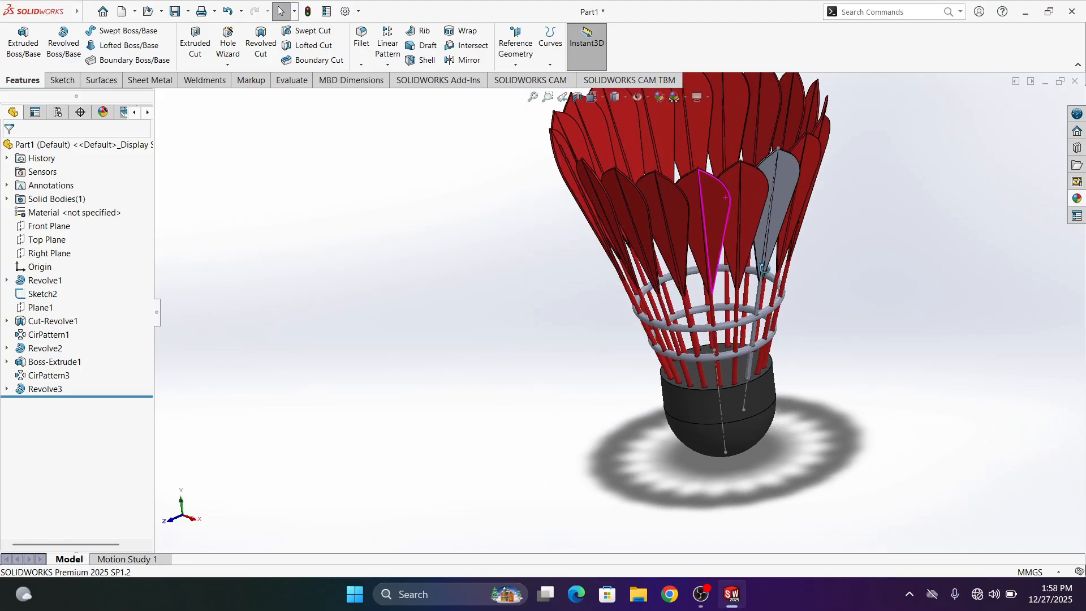
{"action": "right_click", "coordinate": [742, 210]}
{"action": "left_click", "coordinate": [850, 180]}
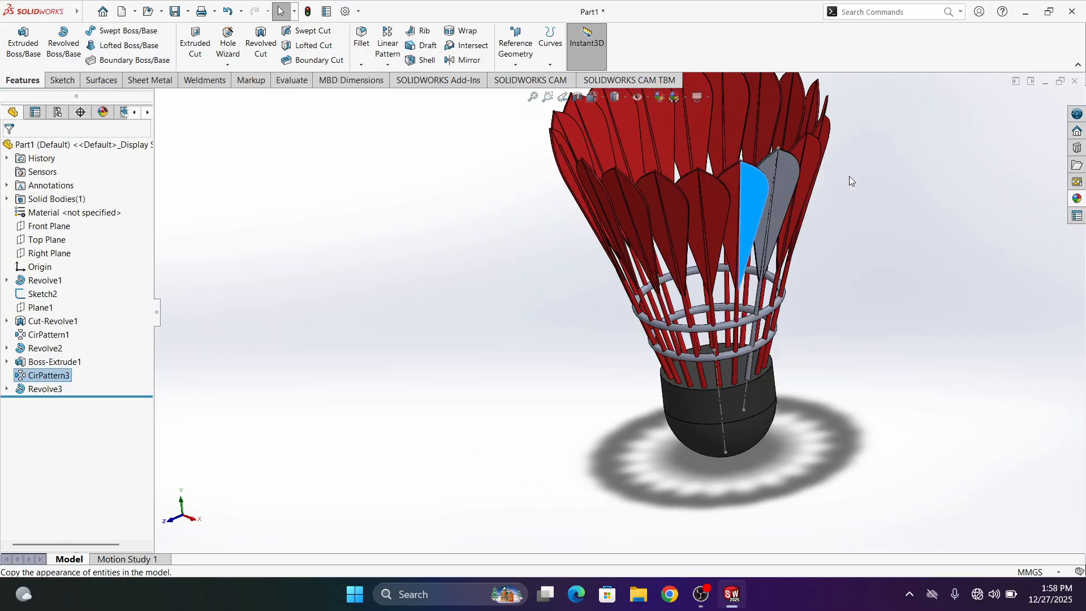
{"action": "left_click", "coordinate": [775, 222]}
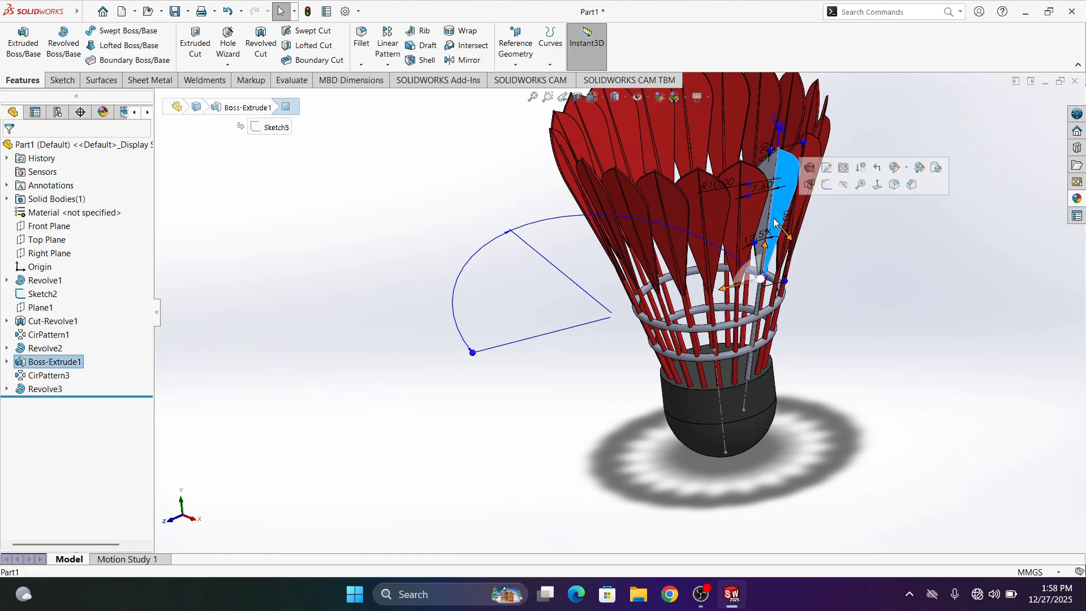
{"action": "right_click", "coordinate": [775, 222]}
{"action": "left_click", "coordinate": [902, 185]}
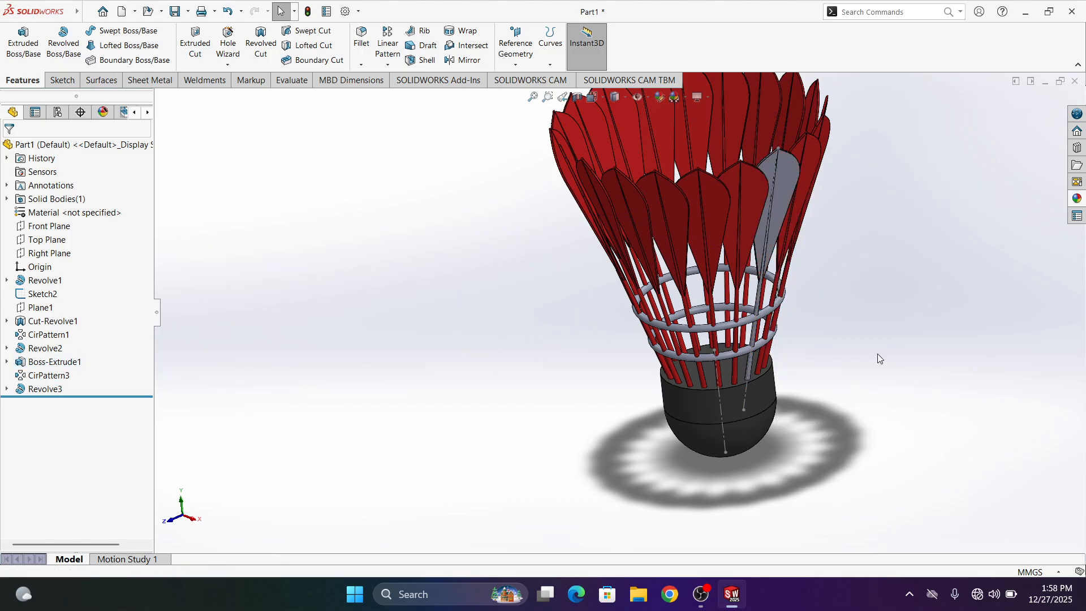
{"action": "right_click", "coordinate": [779, 182]}
{"action": "left_click", "coordinate": [928, 150]}
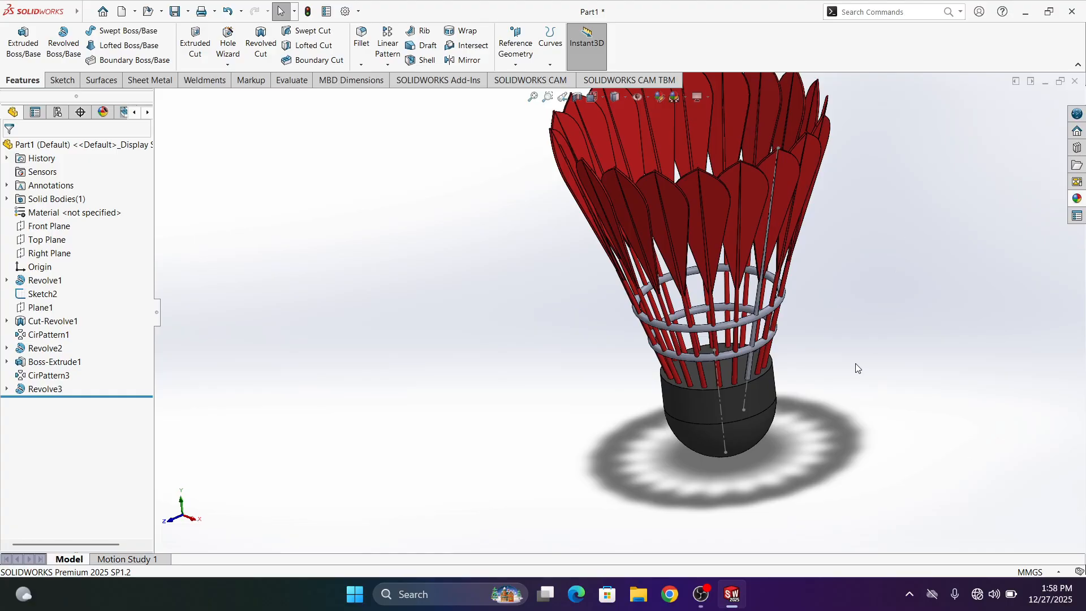
Paste the copied red appearance onto the original feather's revolved rod.
{"action": "scroll", "coordinate": [857, 370], "scroll_direction": "down", "scroll_amount": 3}
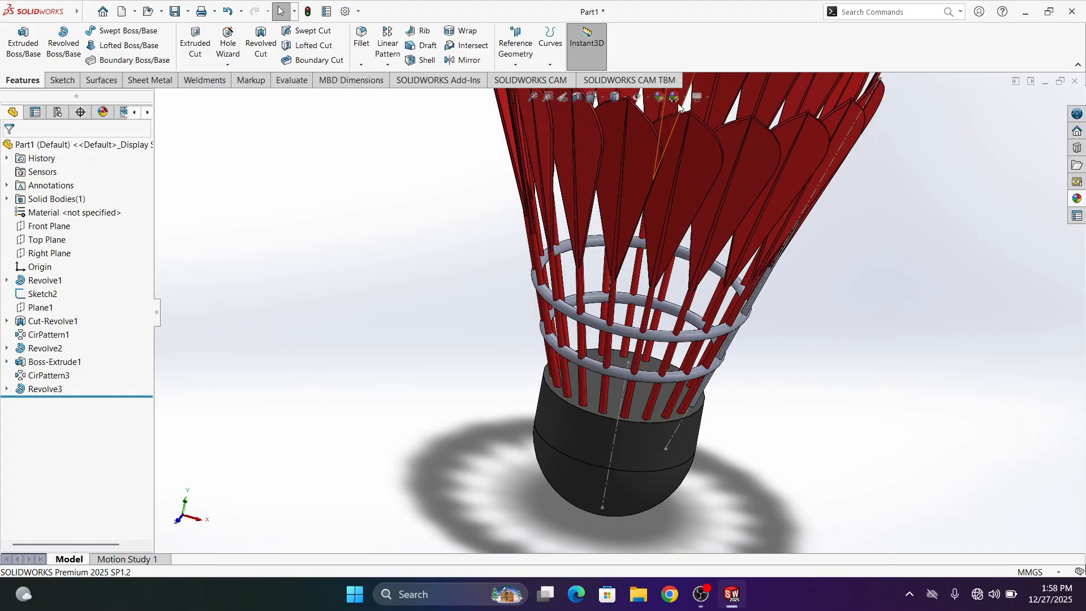
{"action": "middle_click_drag", "start_coordinate": [881, 339], "coordinate": [834, 315]}
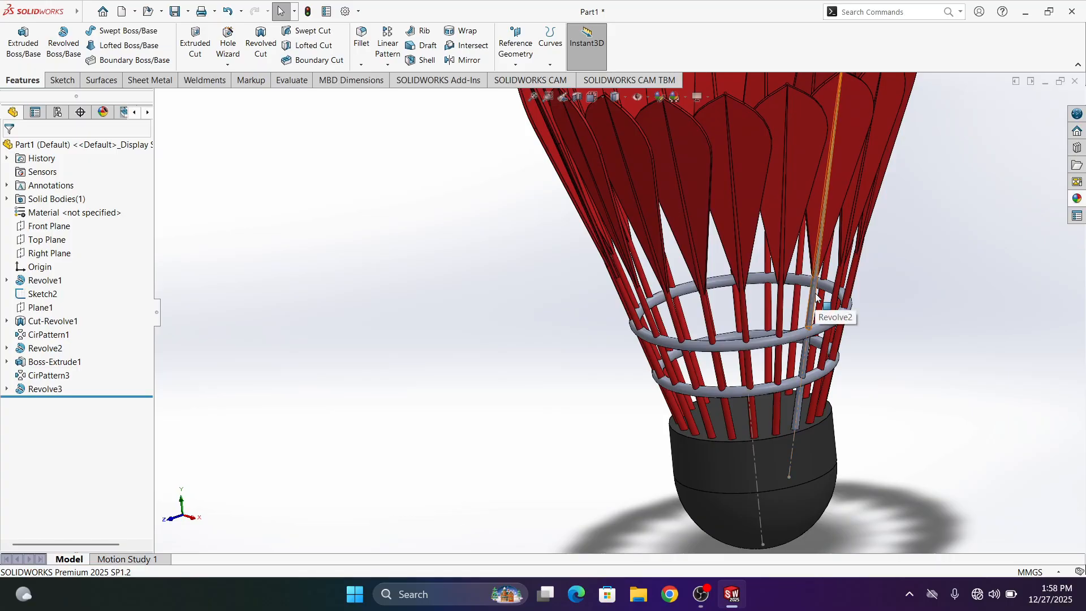
{"action": "left_click", "coordinate": [817, 296]}
{"action": "right_click", "coordinate": [816, 295]}
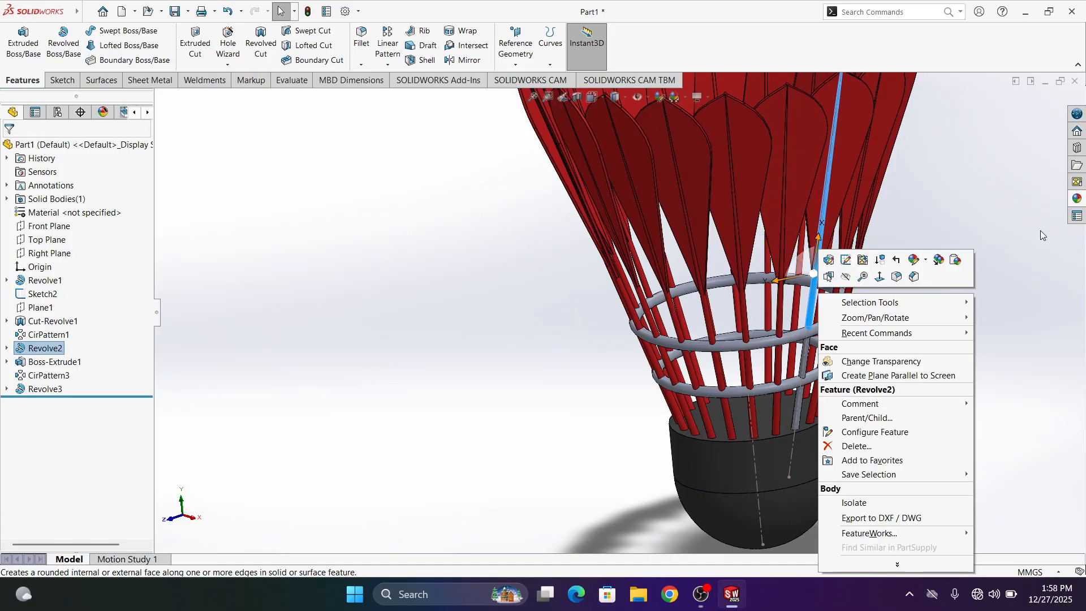
{"action": "left_click", "coordinate": [956, 257]}
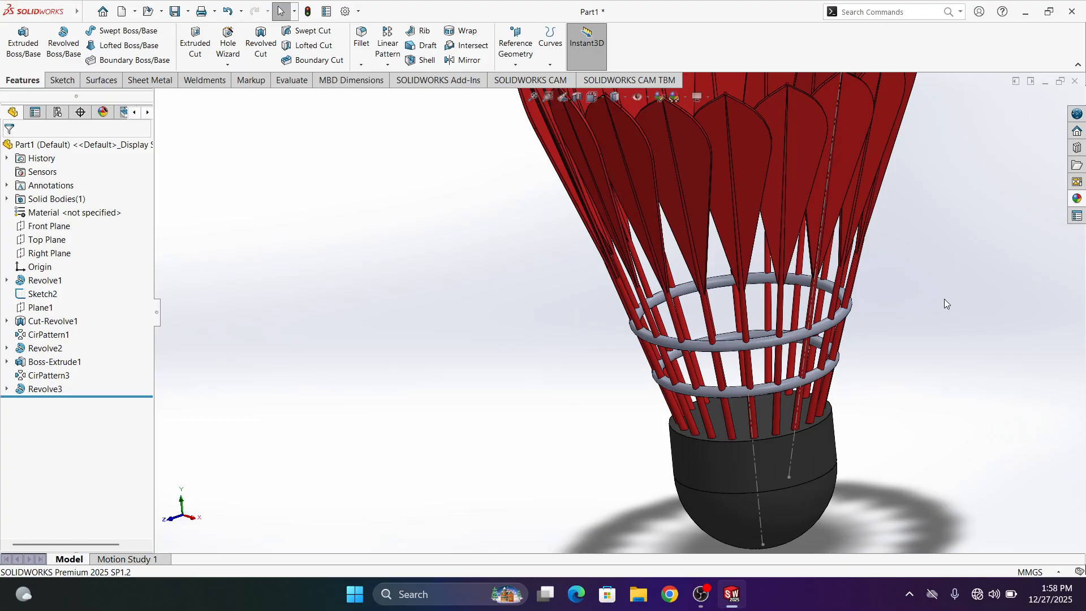
Start editing appearance colours, trying blue and cyan, with the whole part deselected and the selection limited to features.
{"action": "key", "text": "f"}
{"action": "scroll", "coordinate": [712, 365], "scroll_direction": "down", "scroll_amount": 2}
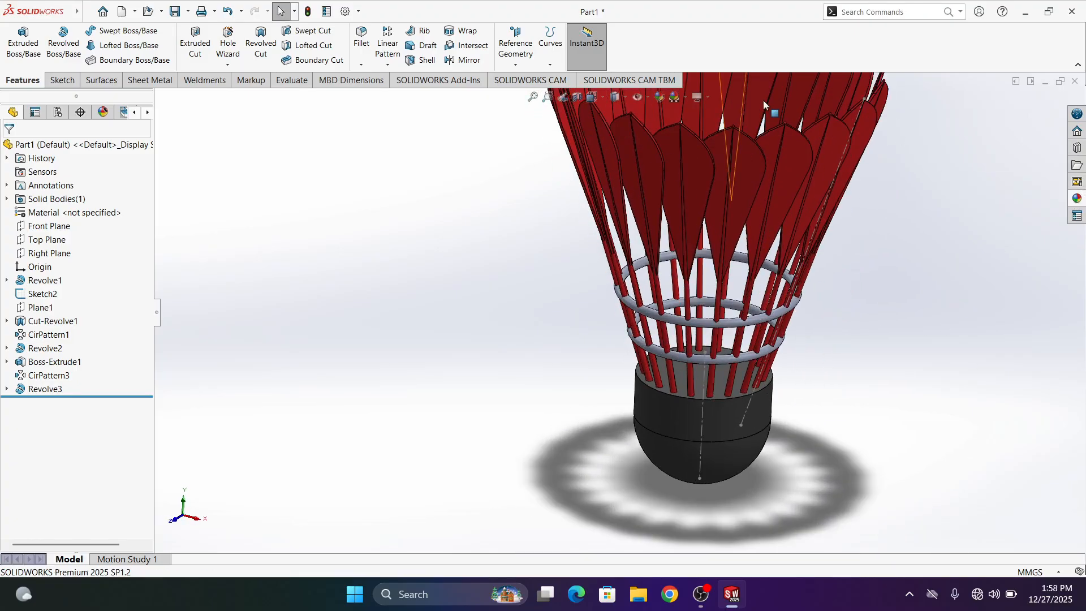
{"action": "left_click", "coordinate": [659, 97]}
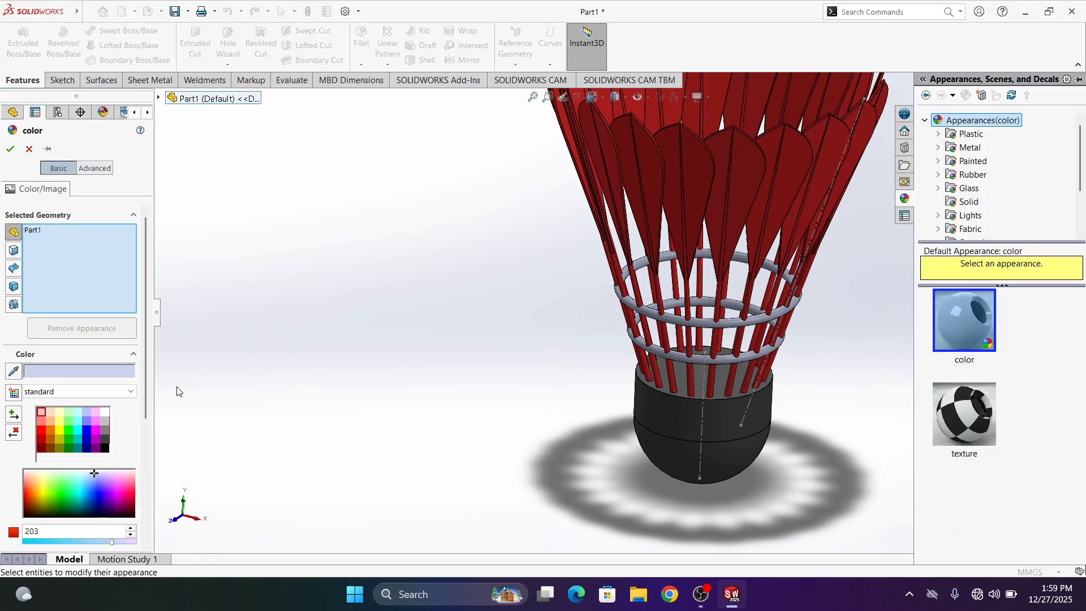
{"action": "left_click", "coordinate": [94, 494]}
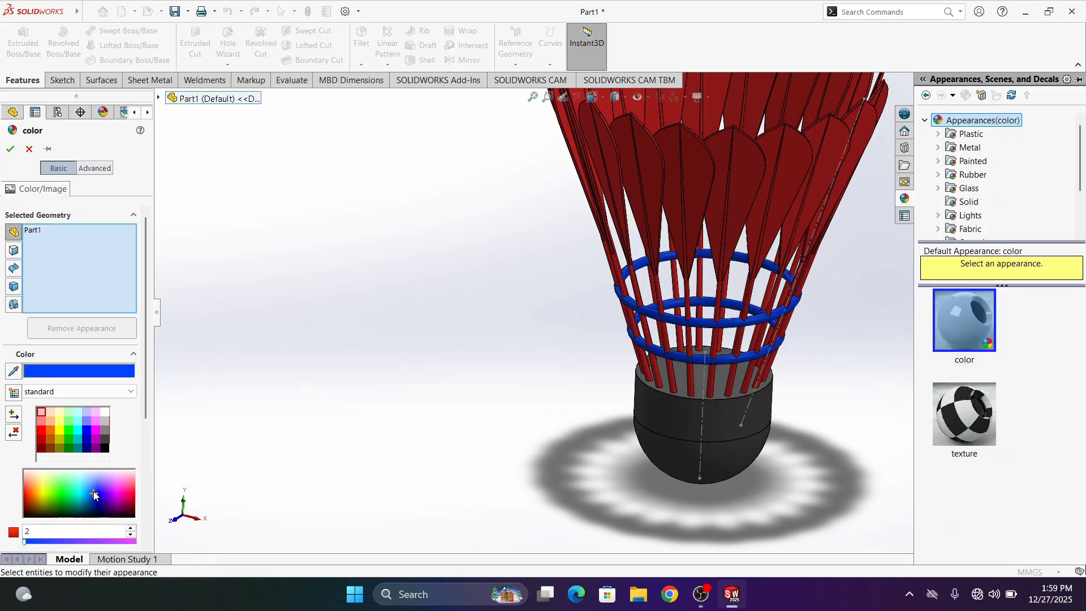
{"action": "left_click", "coordinate": [96, 506]}
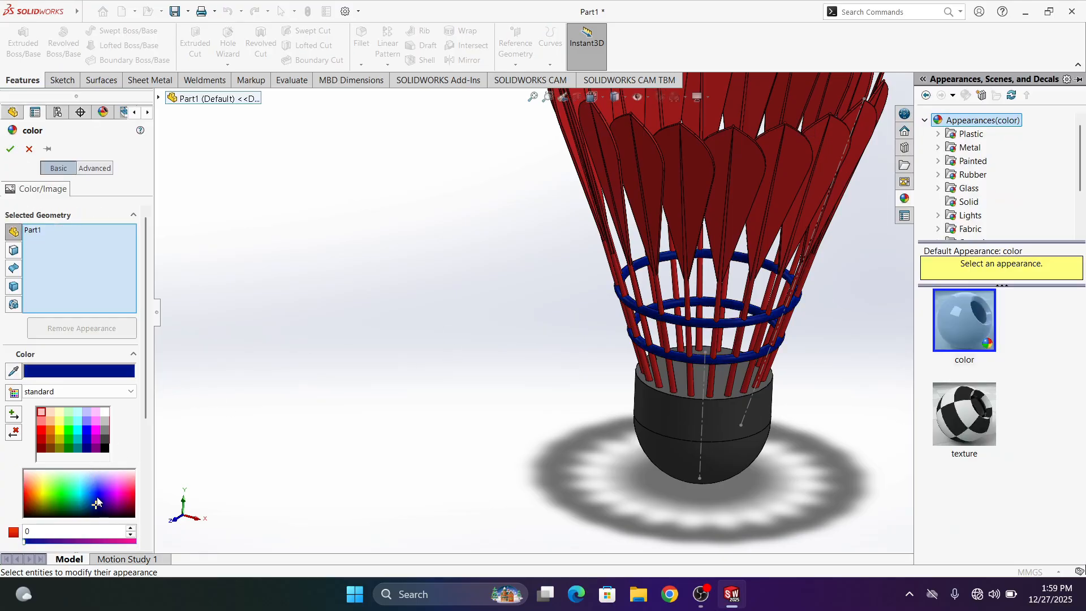
{"action": "left_click", "coordinate": [73, 430]}
{"action": "left_click", "coordinate": [78, 432]}
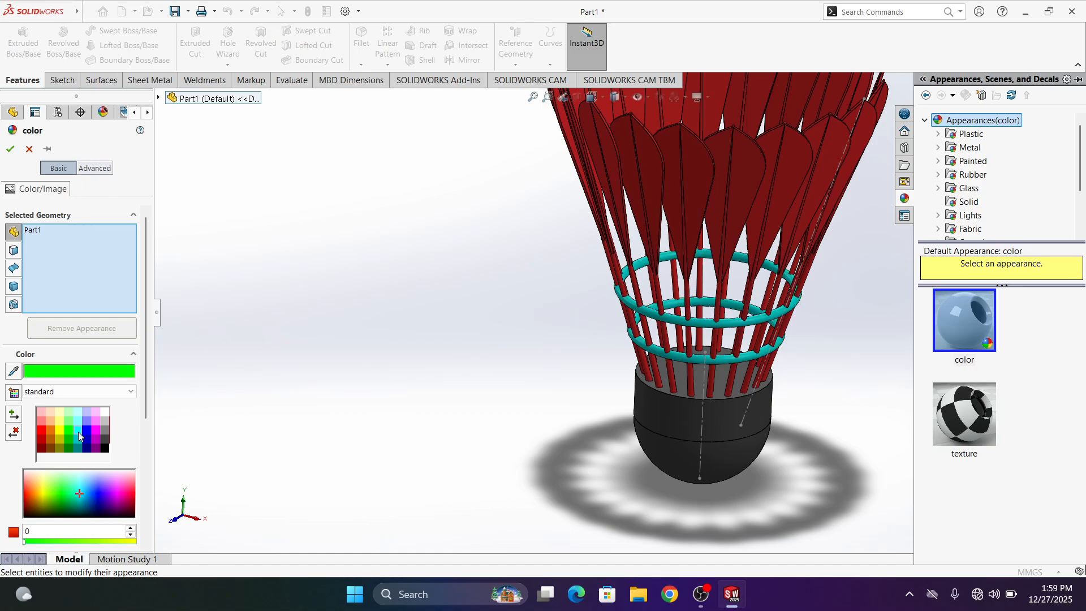
{"action": "left_click", "coordinate": [681, 425]}
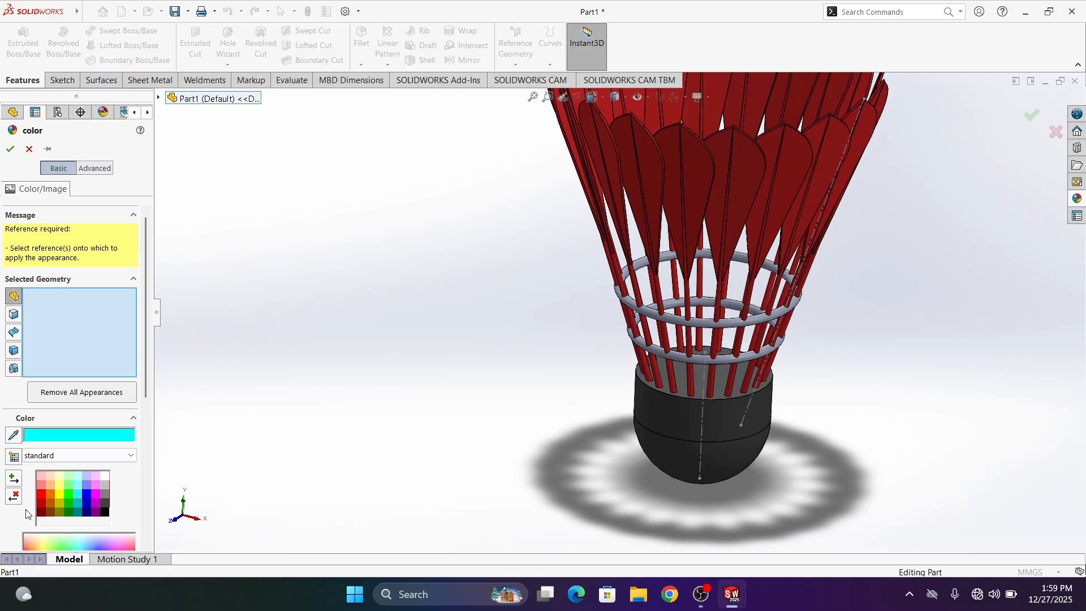
{"action": "left_click", "coordinate": [49, 494]}
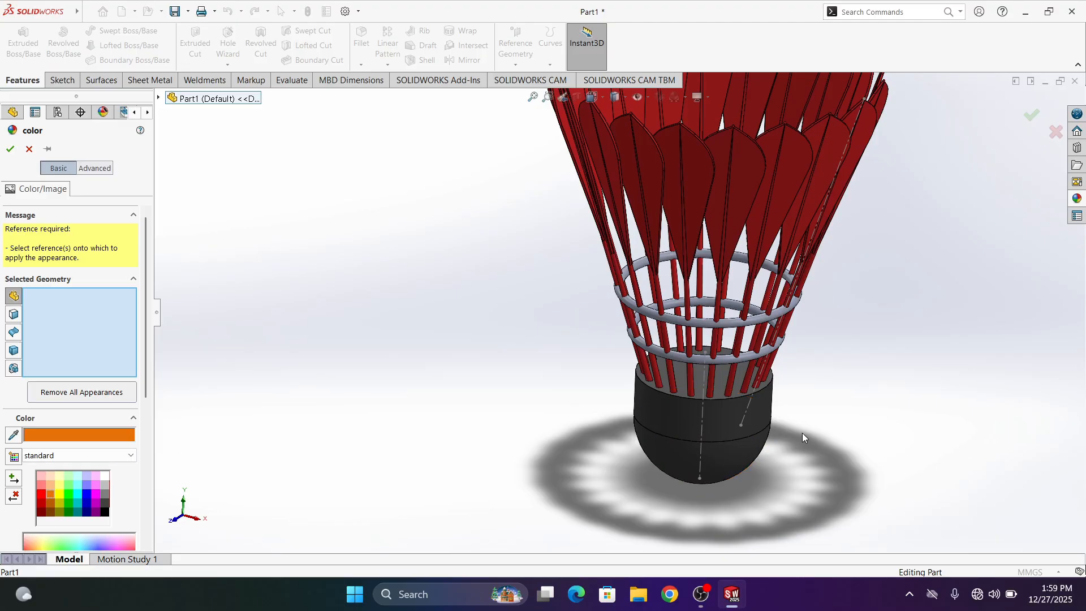
{"action": "left_click_drag", "start_coordinate": [823, 406], "coordinate": [349, 412]}
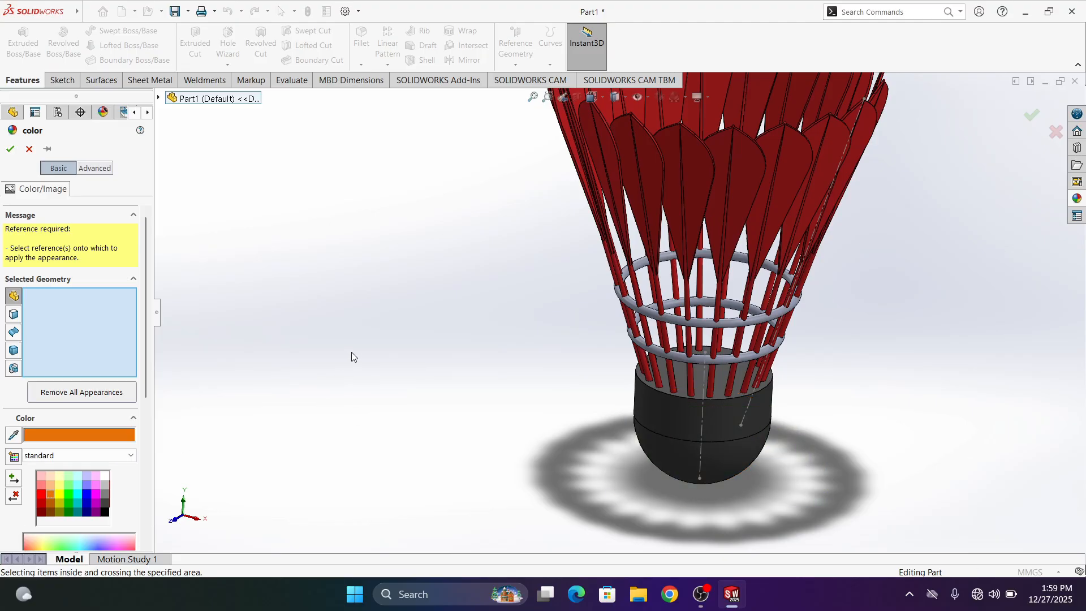
{"action": "left_click", "coordinate": [13, 368]}
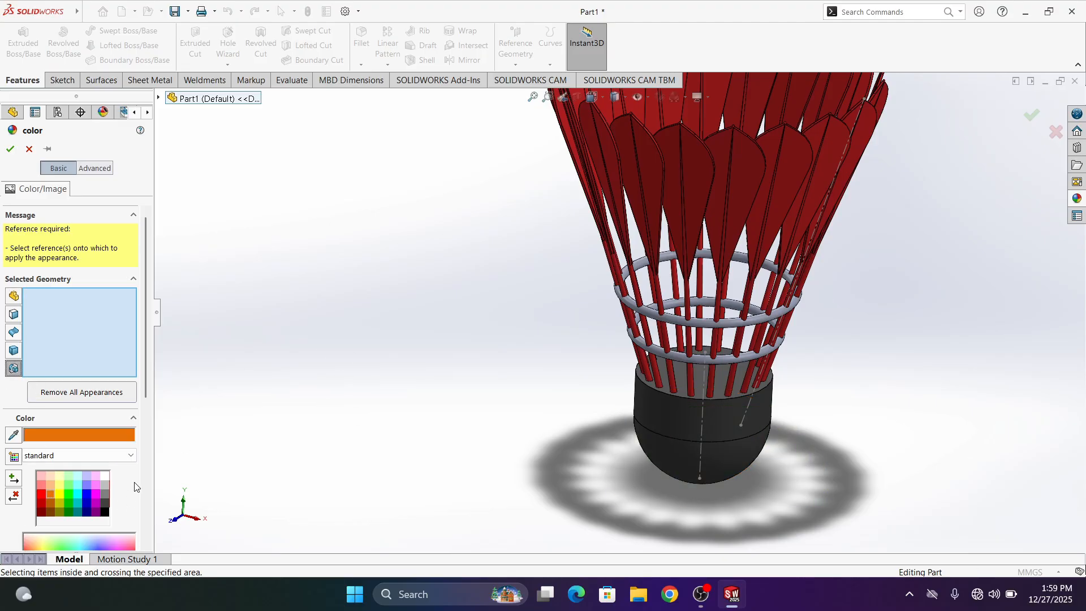
Try orange, magenta and light blue colours on the revolved round-bottomed base feature.
{"action": "left_click", "coordinate": [676, 428]}
{"action": "scroll", "coordinate": [530, 405], "scroll_direction": "up", "scroll_amount": 2}
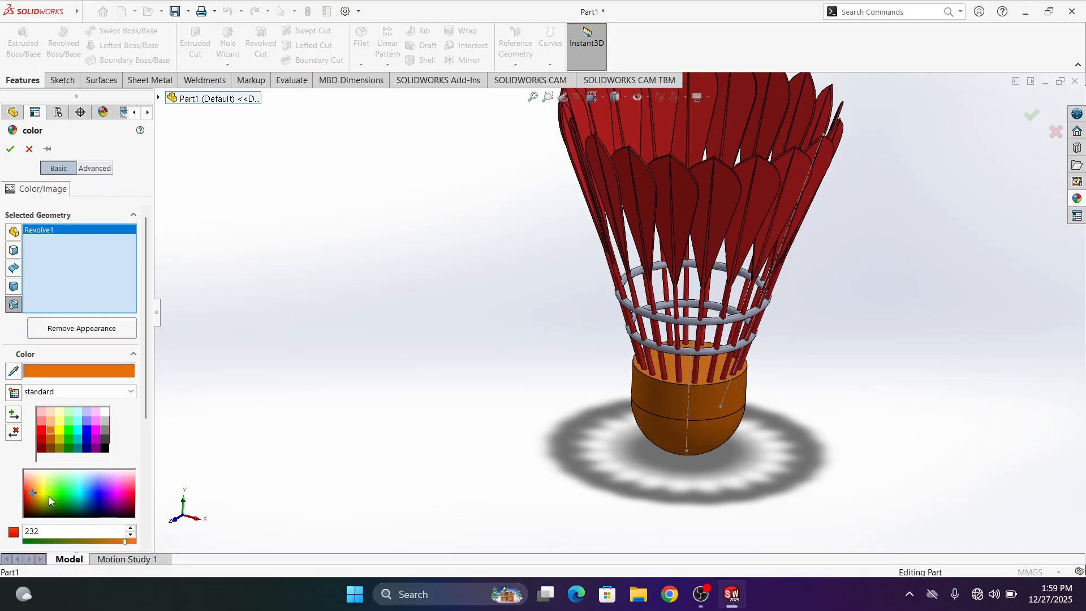
{"action": "left_click", "coordinate": [114, 488]}
{"action": "left_click", "coordinate": [117, 497]}
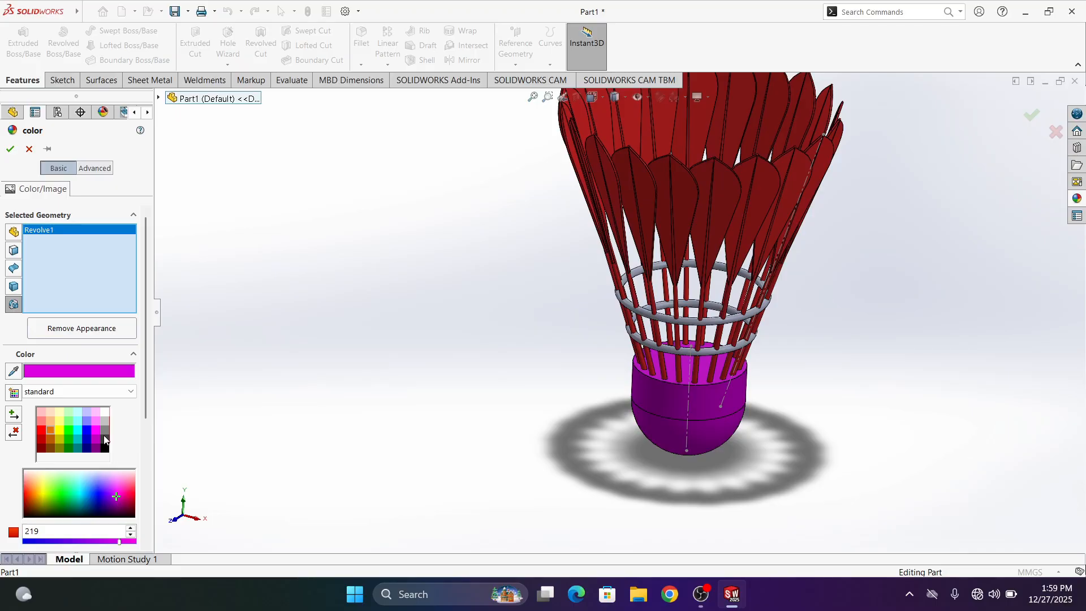
{"action": "left_click", "coordinate": [95, 424]}
{"action": "left_click", "coordinate": [86, 422]}
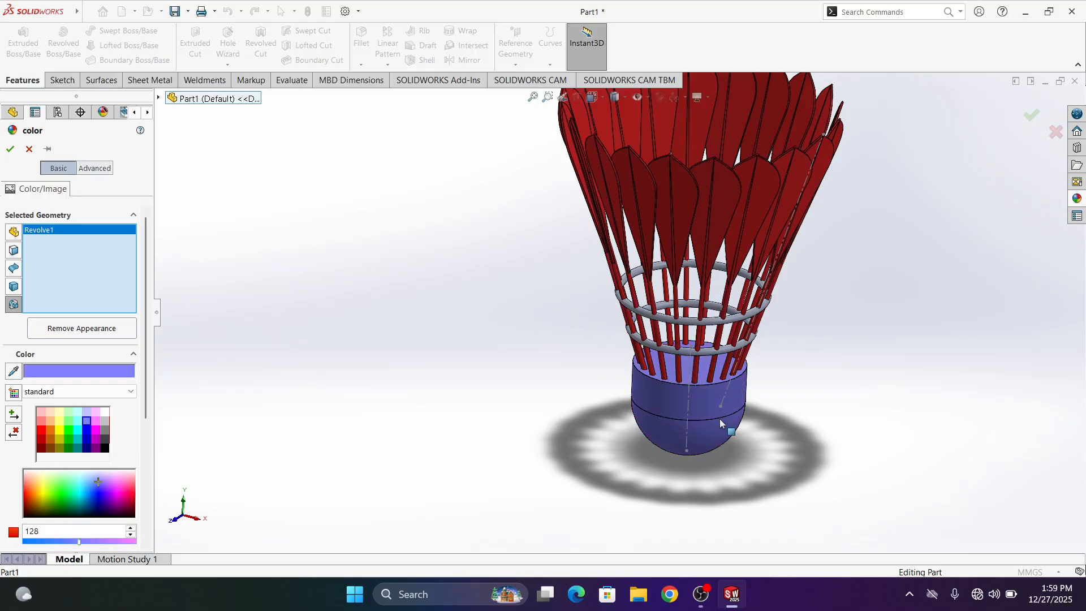
{"action": "left_click", "coordinate": [719, 408]}
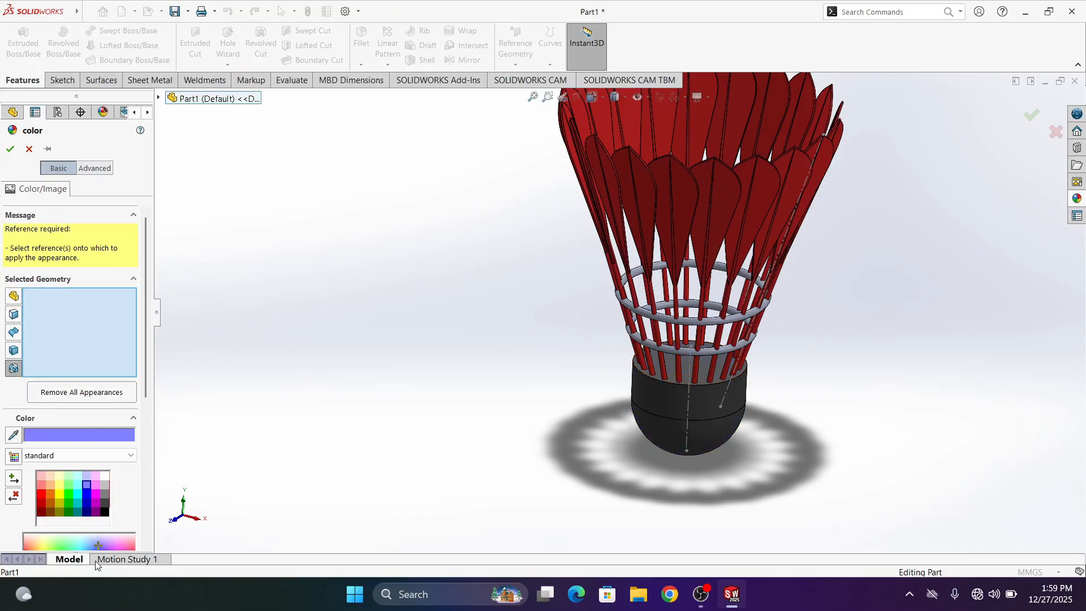
Apply a magenta colour with RGB values 240, 0, 233 to the revolved base feature.
{"action": "left_click", "coordinate": [95, 494]}
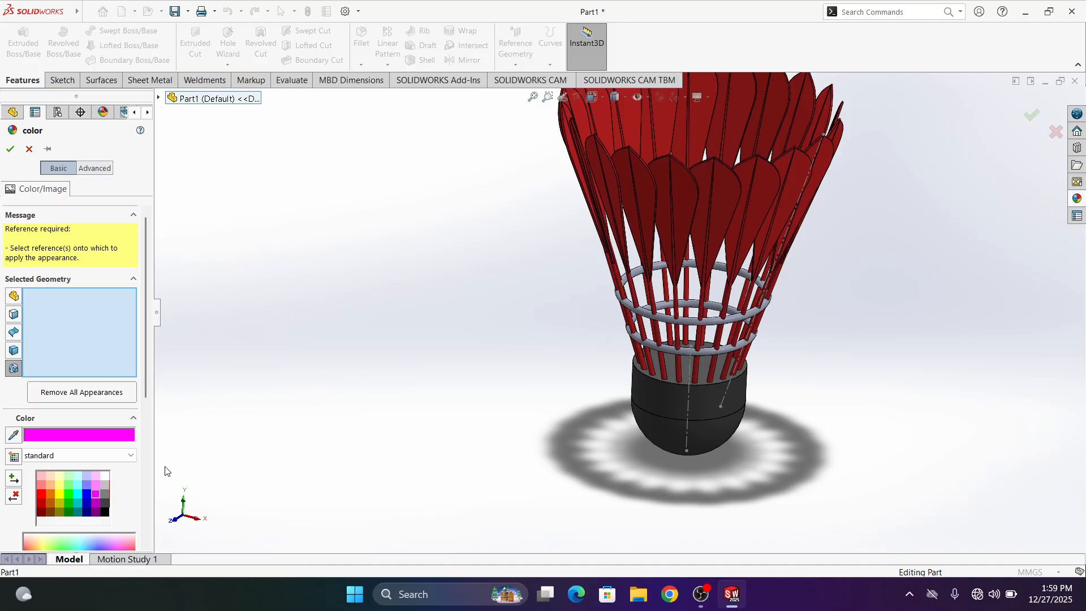
{"action": "scroll", "coordinate": [151, 487], "scroll_direction": "down", "scroll_amount": 5}
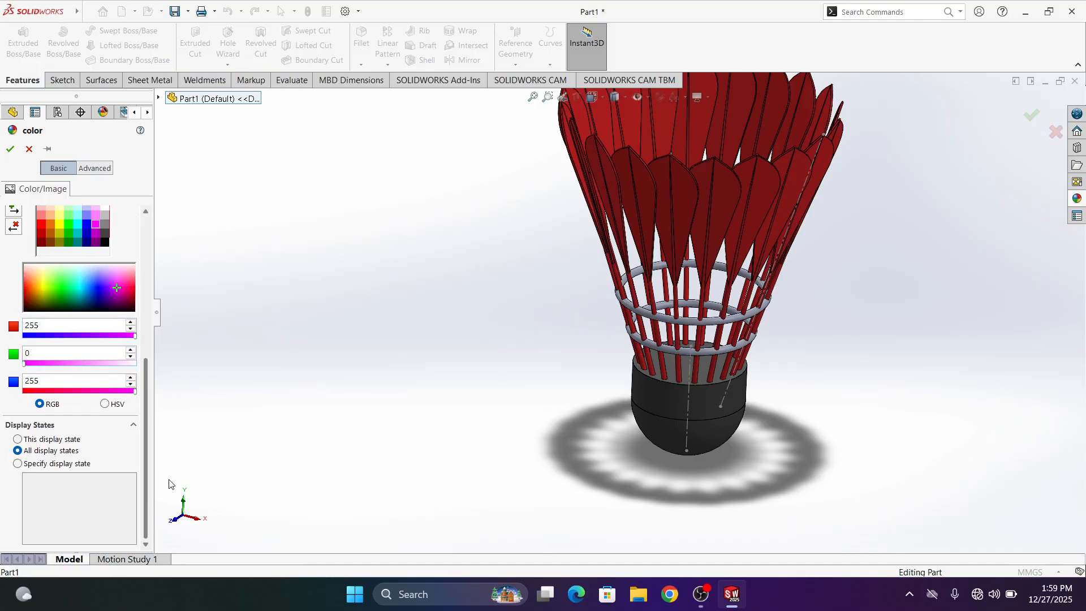
{"action": "left_click", "coordinate": [118, 290]}
{"action": "left_click", "coordinate": [664, 408]}
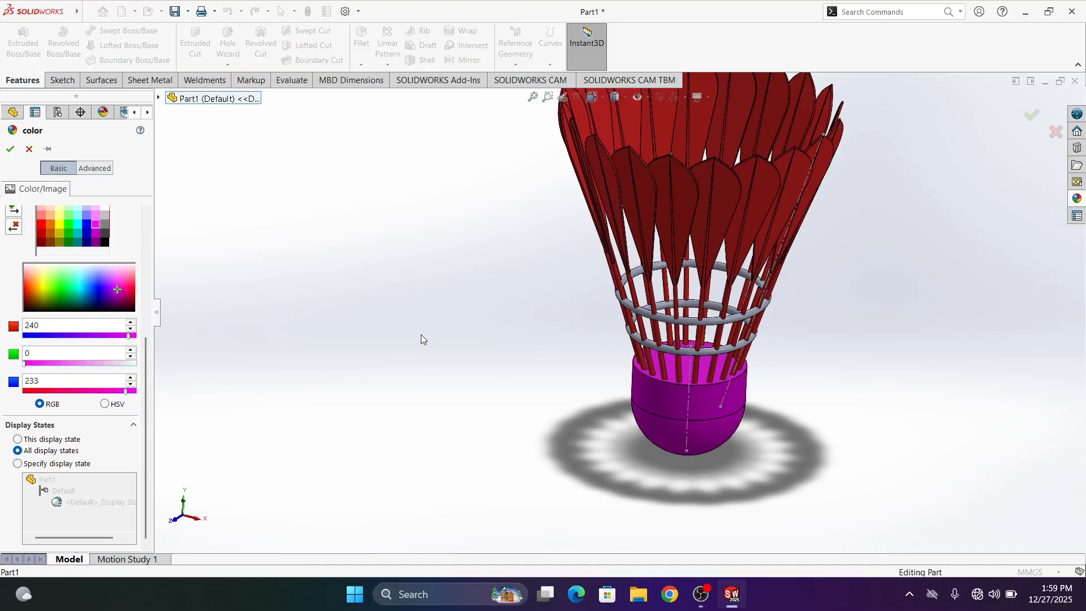
{"action": "left_click", "coordinate": [10, 149]}
{"action": "scroll", "coordinate": [455, 424], "scroll_direction": "up", "scroll_amount": 2}
{"action": "middle_click_drag", "start_coordinate": [486, 408], "coordinate": [574, 354]}
Apply a pale pink colour to the whole part to colour the two connecting rings.
{"action": "left_click", "coordinate": [659, 96]}
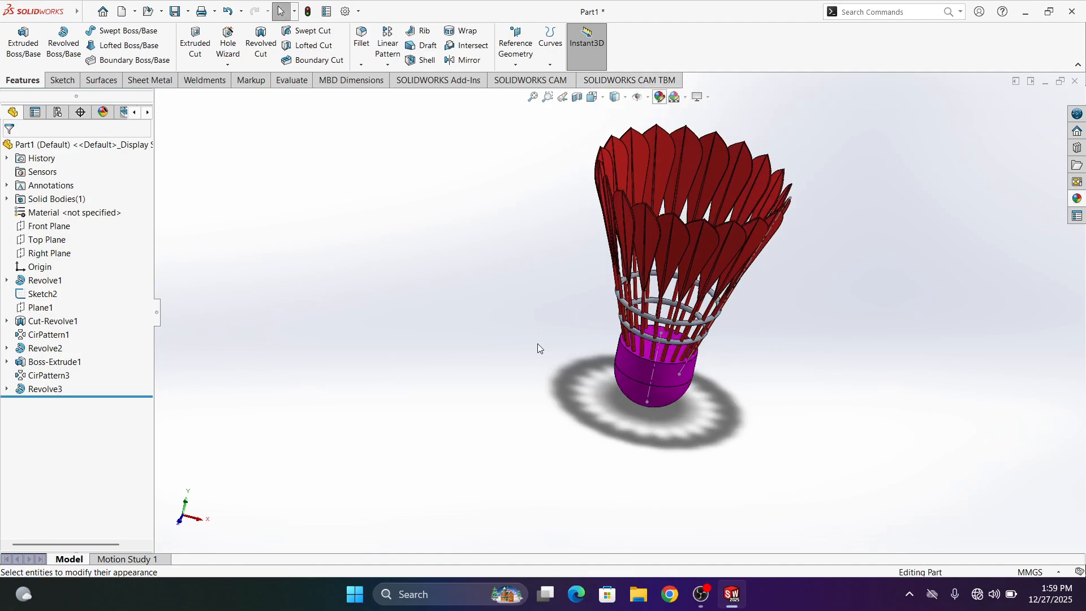
{"action": "left_click", "coordinate": [647, 317]}
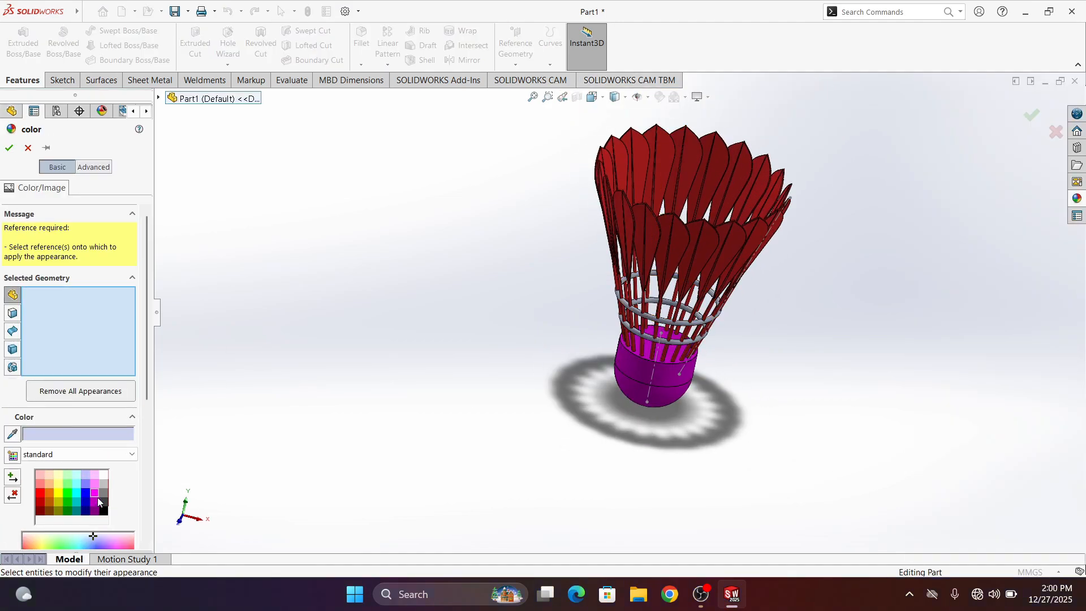
{"action": "left_click", "coordinate": [84, 490]}
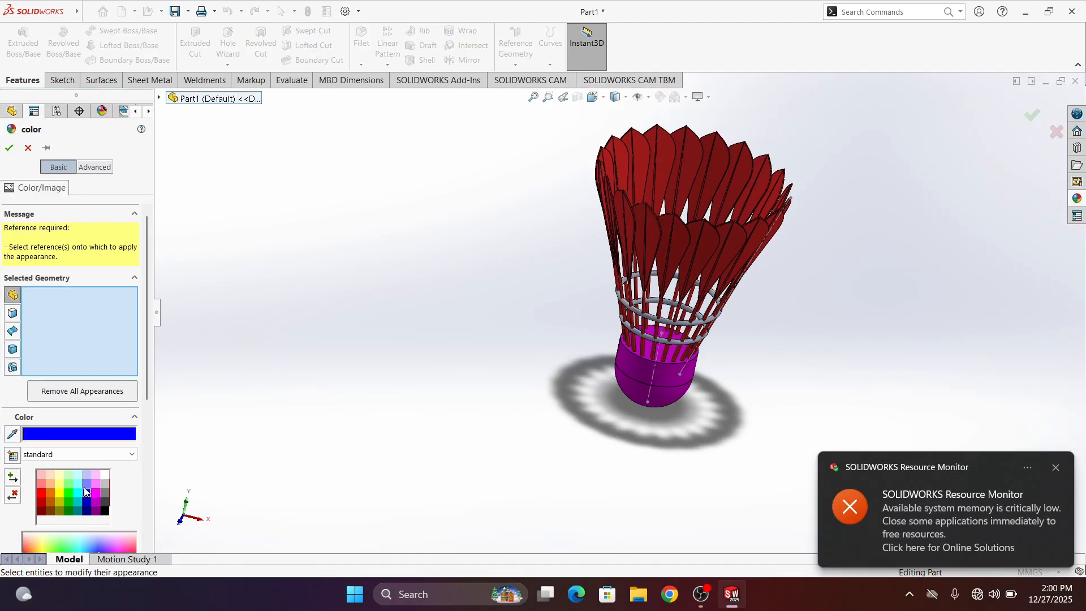
{"action": "left_click", "coordinate": [651, 322]}
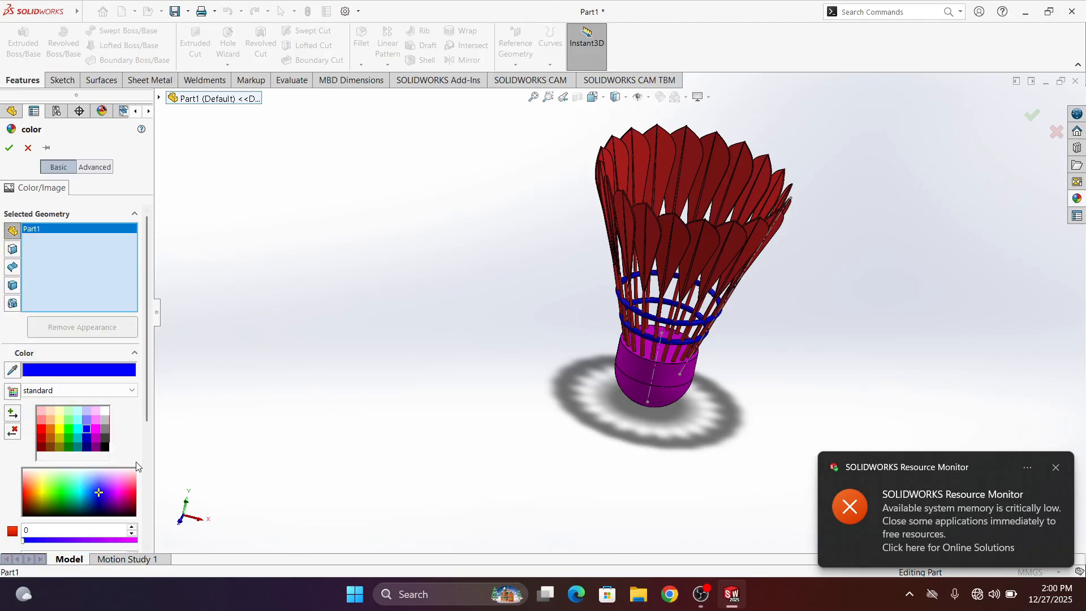
{"action": "left_click", "coordinate": [100, 480]}
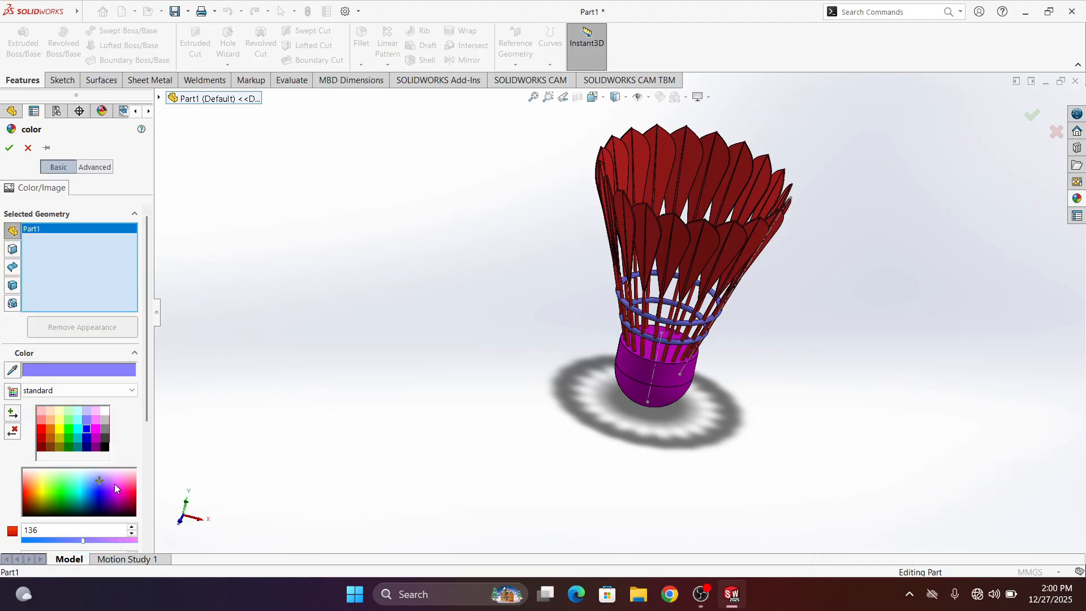
{"action": "left_click", "coordinate": [116, 477]}
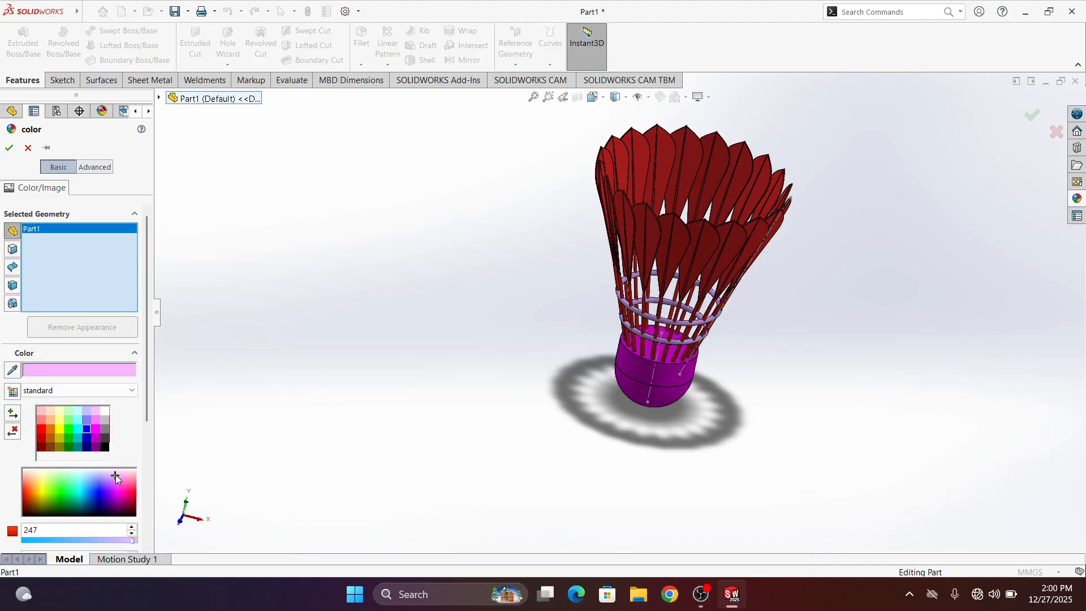
{"action": "left_click", "coordinate": [9, 148]}
{"action": "middle_click_drag", "start_coordinate": [687, 321], "coordinate": [765, 344]}
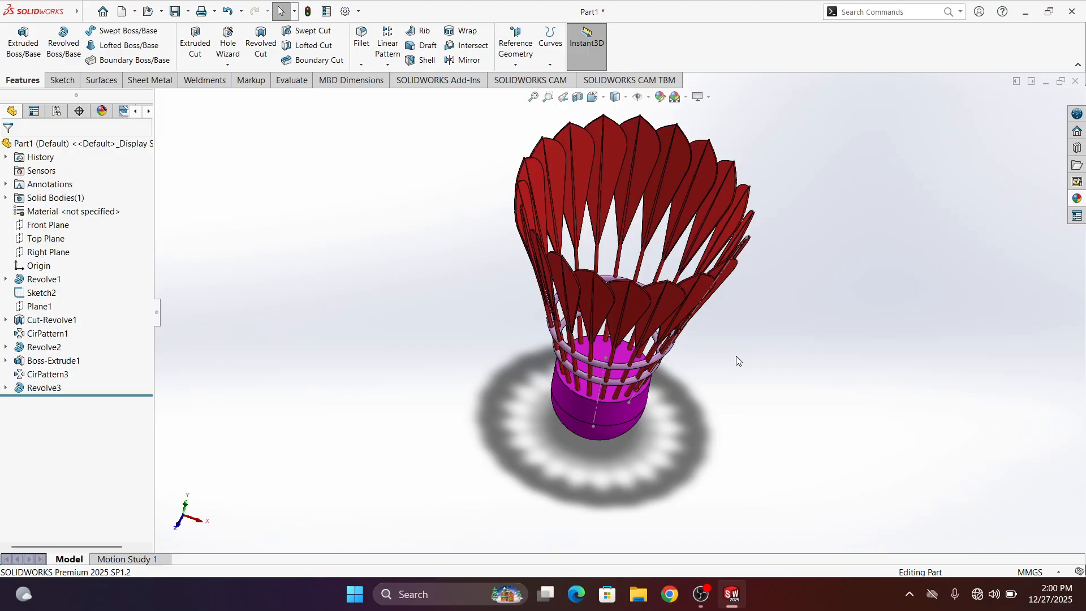
Save the part as "shuttle clock" in the X MODEL folder.
{"action": "key", "text": "ctrl+s"}
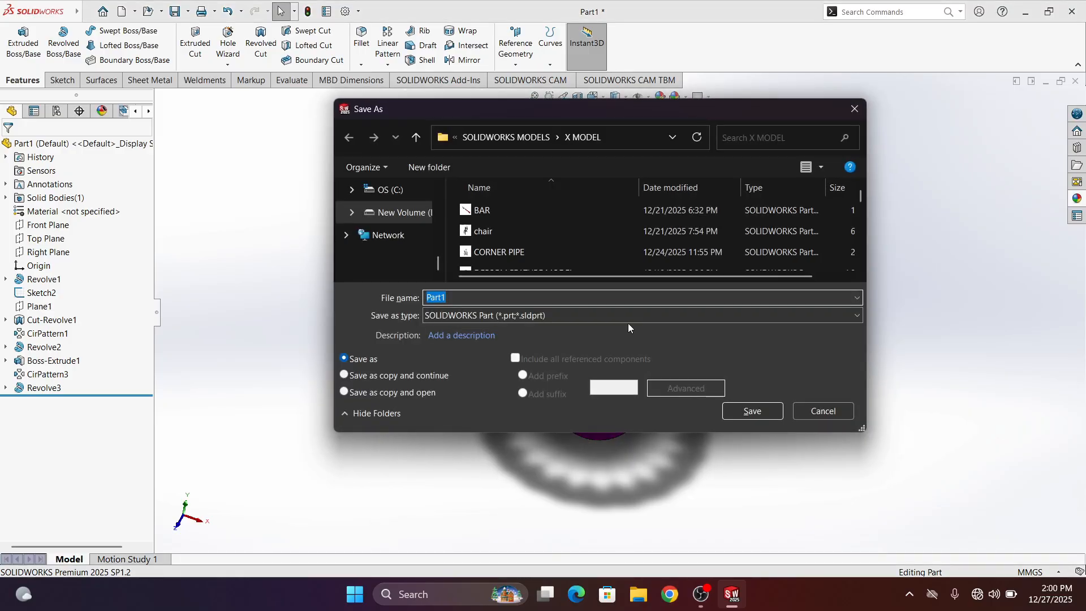
{"action": "type", "text": "su"}
{"action": "key", "text": "BackSpace"}
{"action": "type", "text": "hut"}
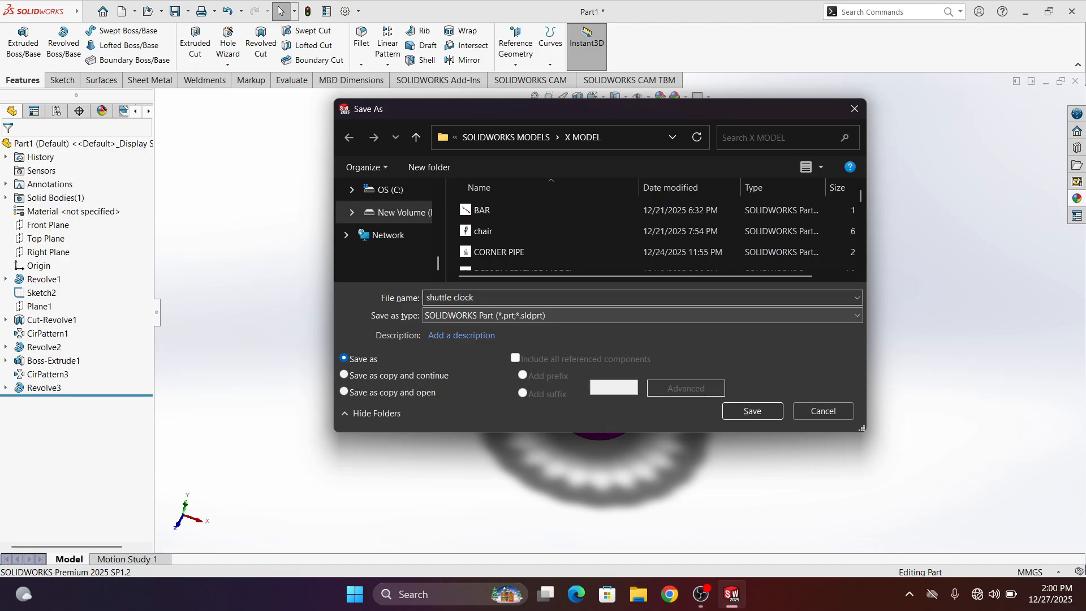
{"action": "type", "text": "tle clock"}
{"action": "key", "text": "Return"}
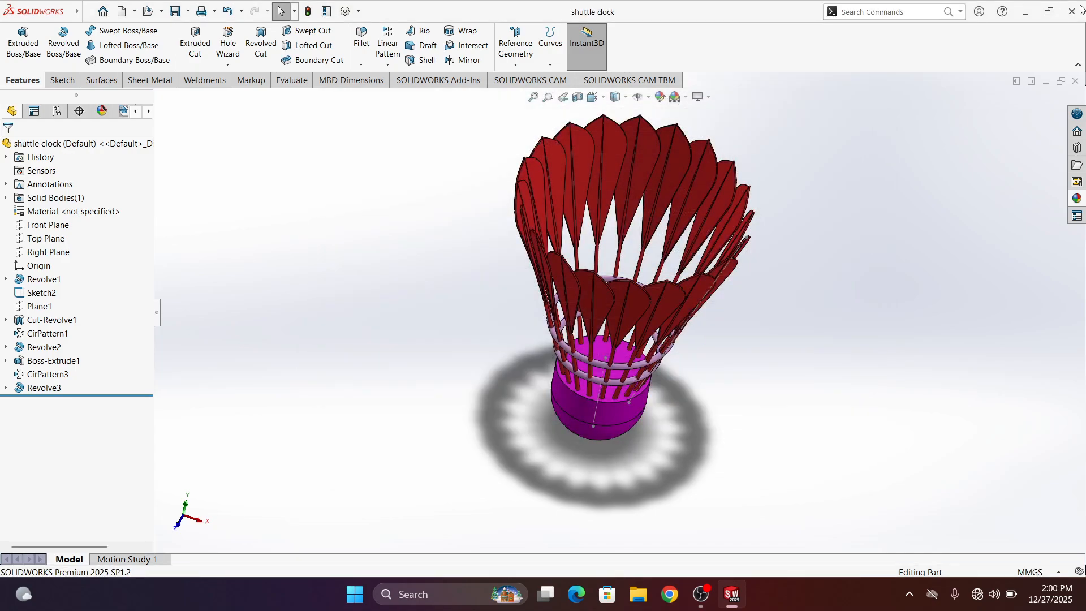
Close the modelling program and return to the desktop.
{"action": "left_click", "coordinate": [1072, 11]}
{"action": "right_click", "coordinate": [370, 152]}
{"action": "left_click", "coordinate": [439, 205]}
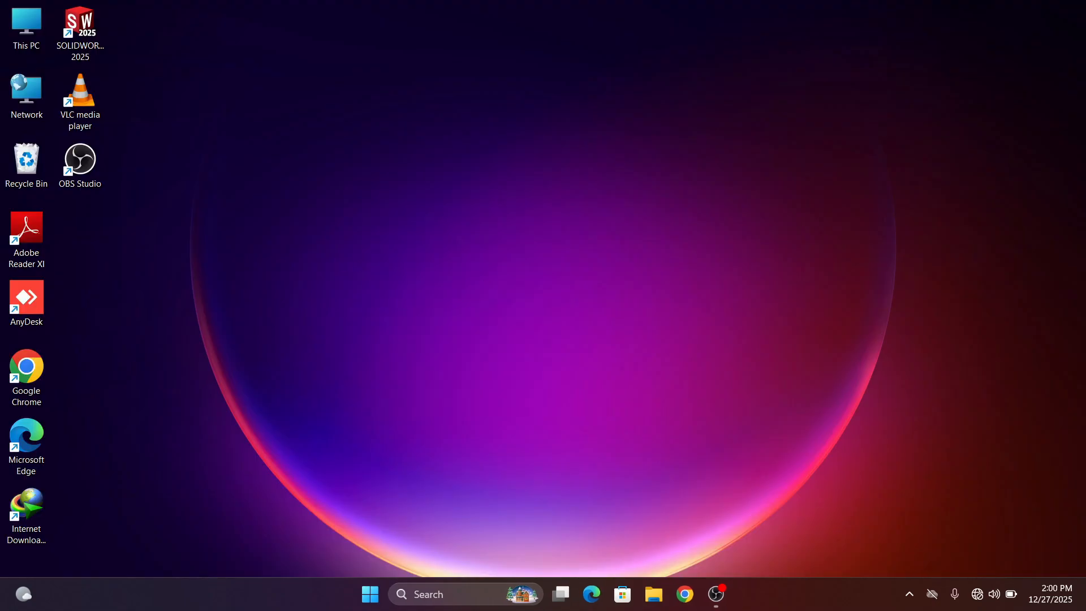